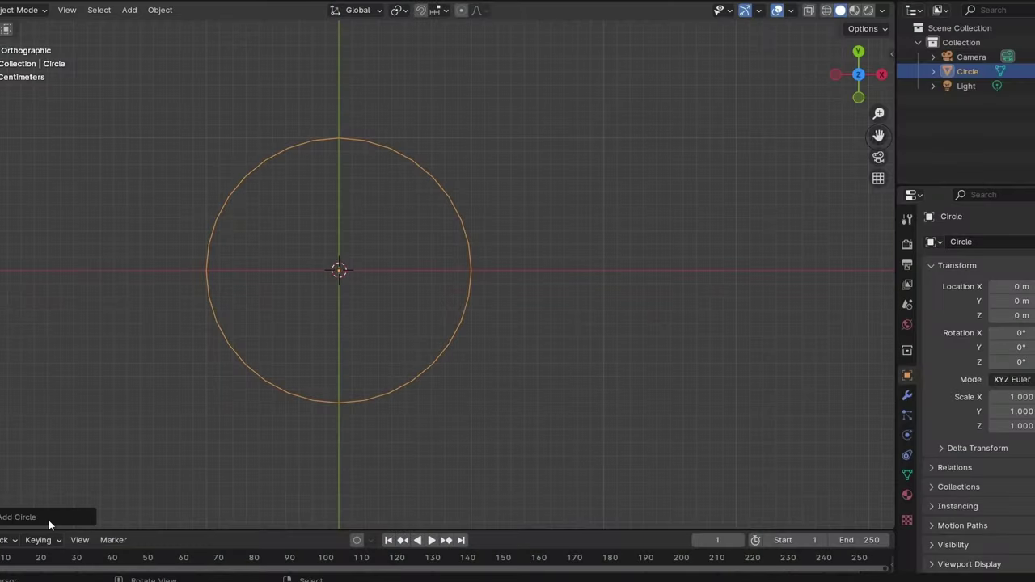
Give the new circle 8 vertices and begin scaling it down to about 0.129.
click(49, 517)
text(8)
key(Return)
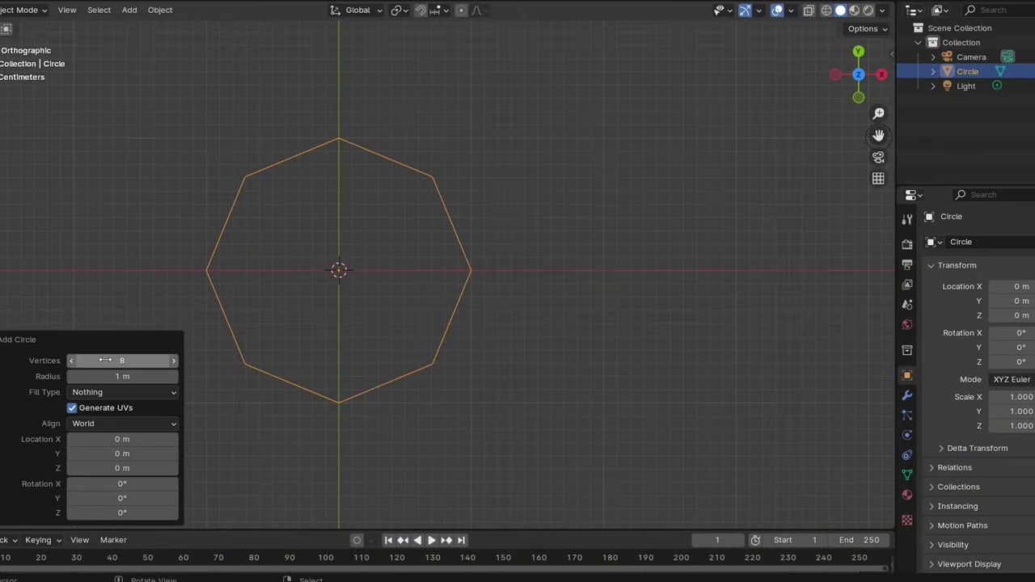
key(s)
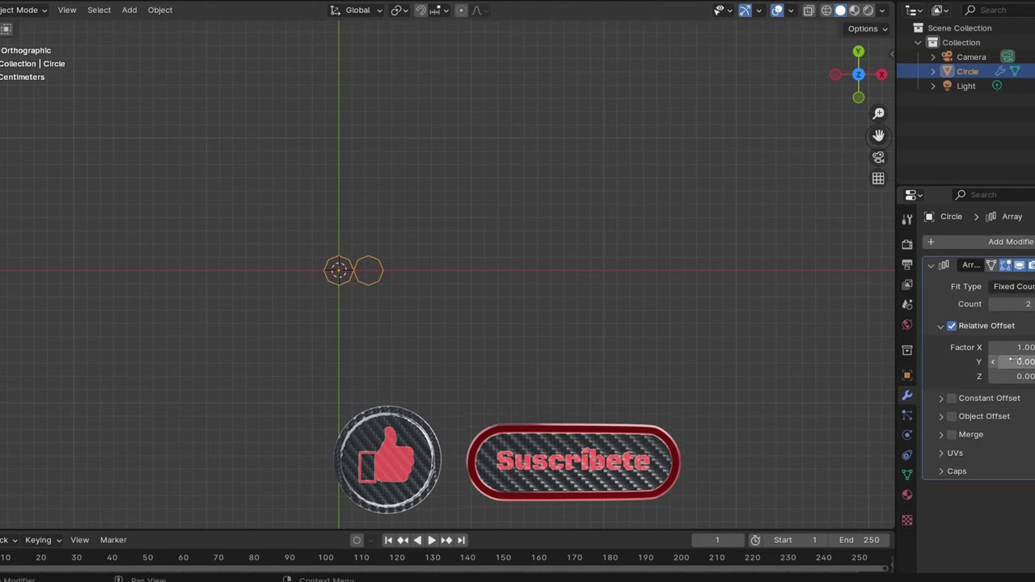
Set the Array modifier to a 1.3 X offset and a count of 6.
drag(1015, 347, 1031, 347)
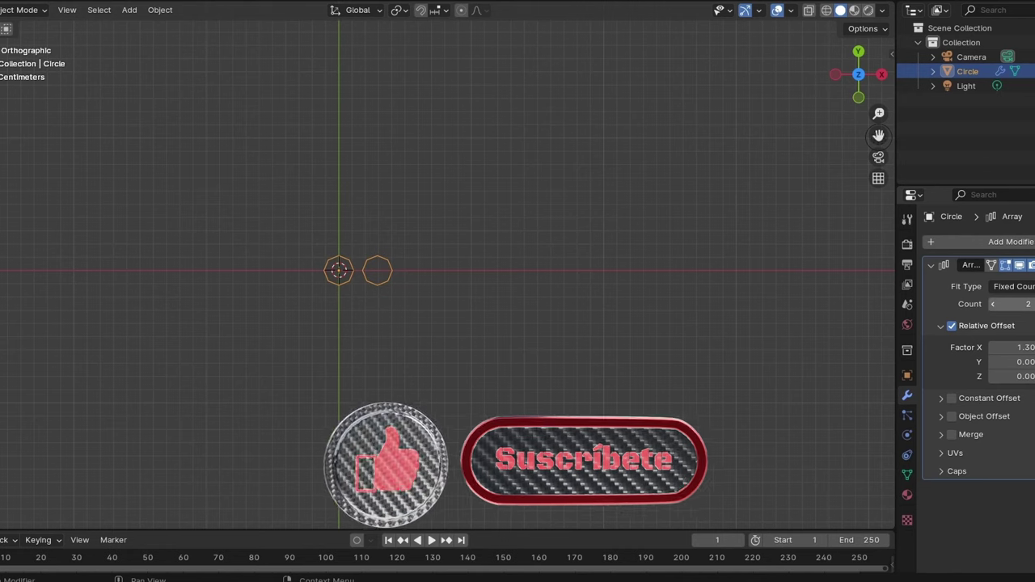
drag(1017, 303, 1030, 303)
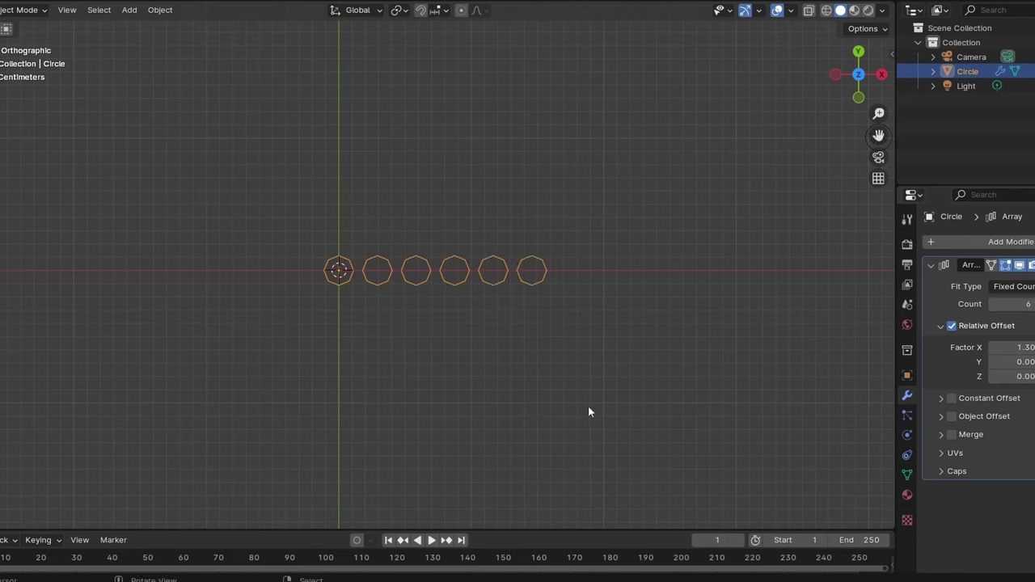
click(929, 271)
Duplicate the Array modifier and give the copy X offset 0 and a Y offset to stack rows.
click(943, 244)
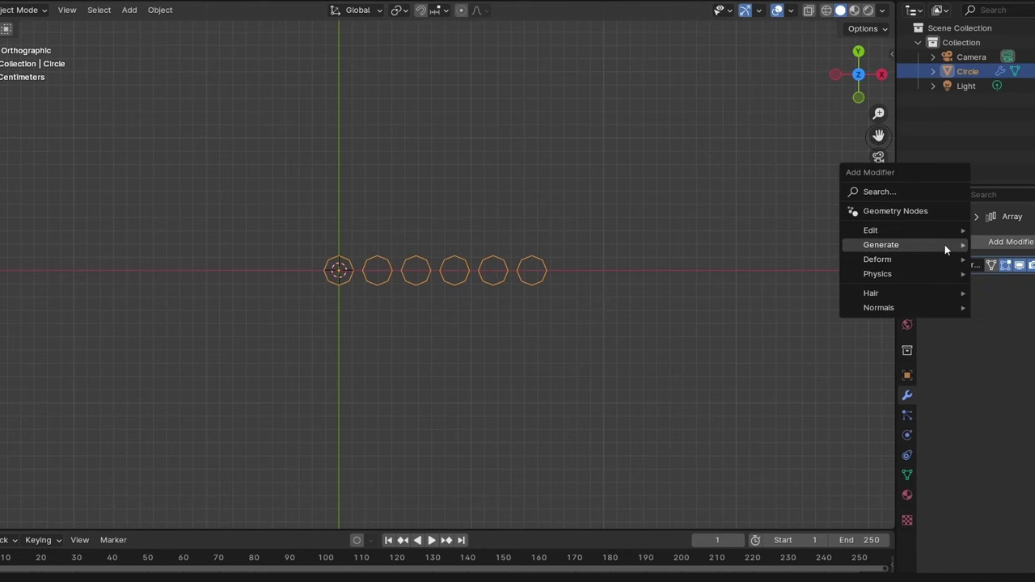
right_click(988, 267)
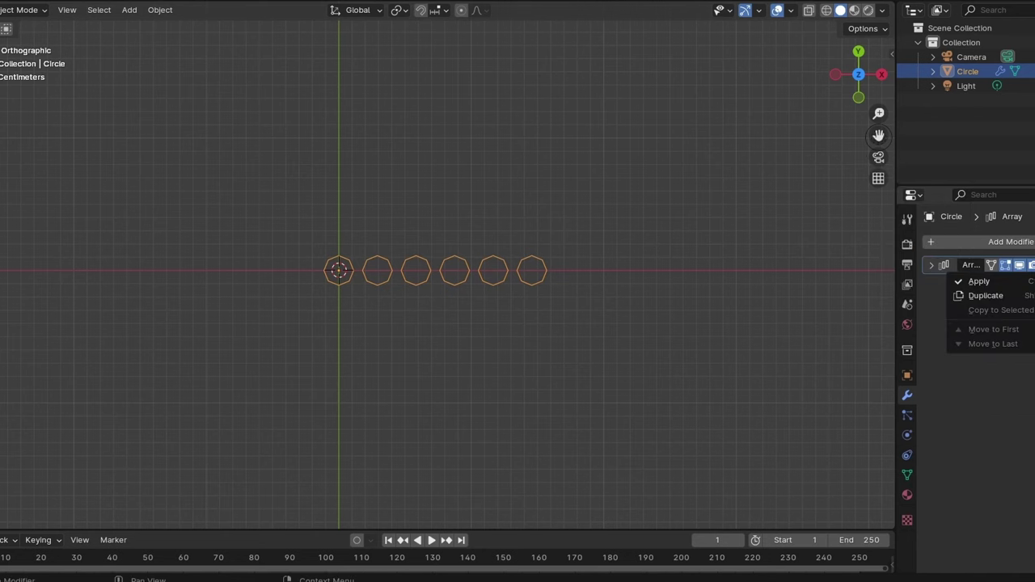
click(995, 293)
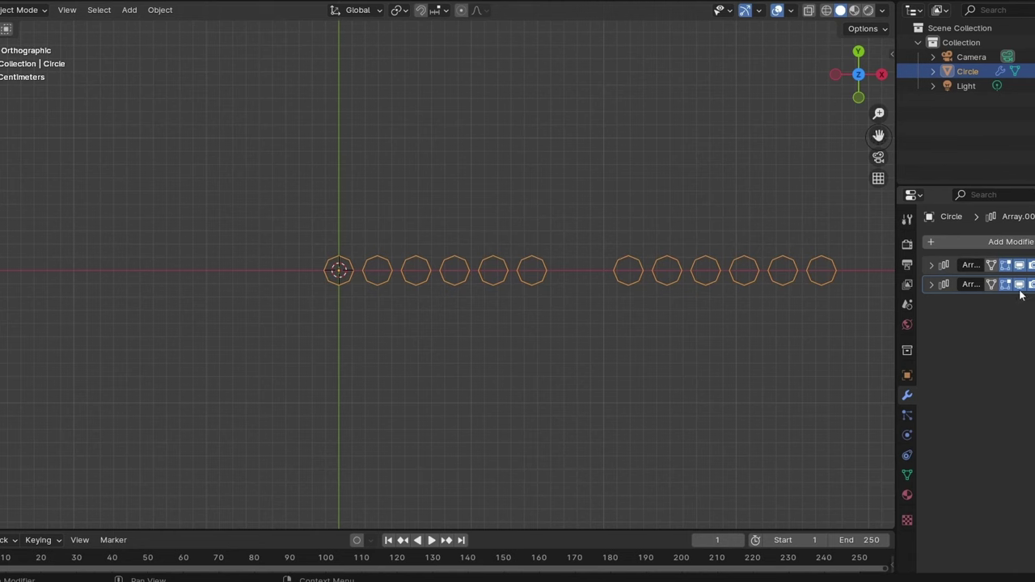
click(1032, 284)
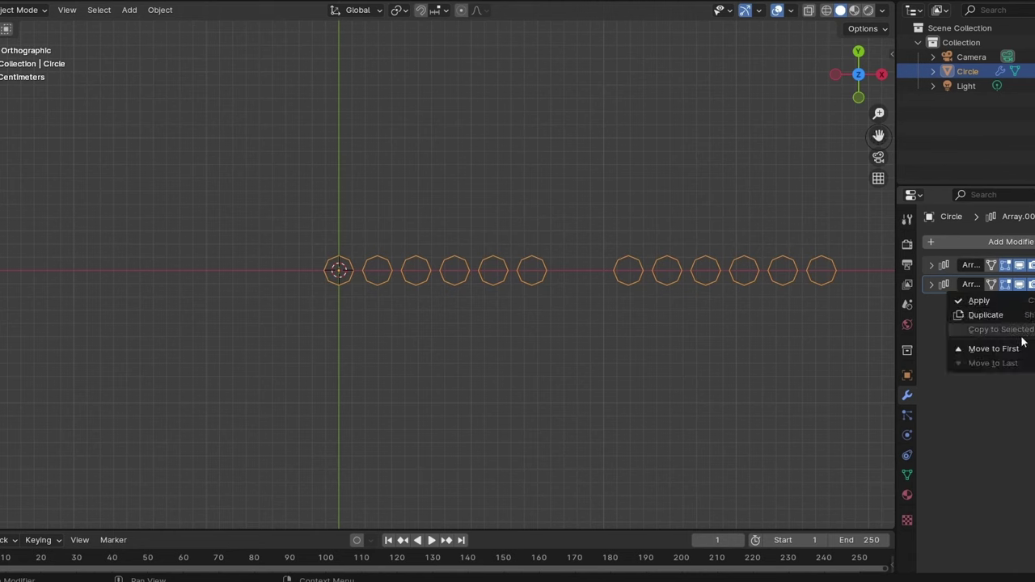
click(936, 285)
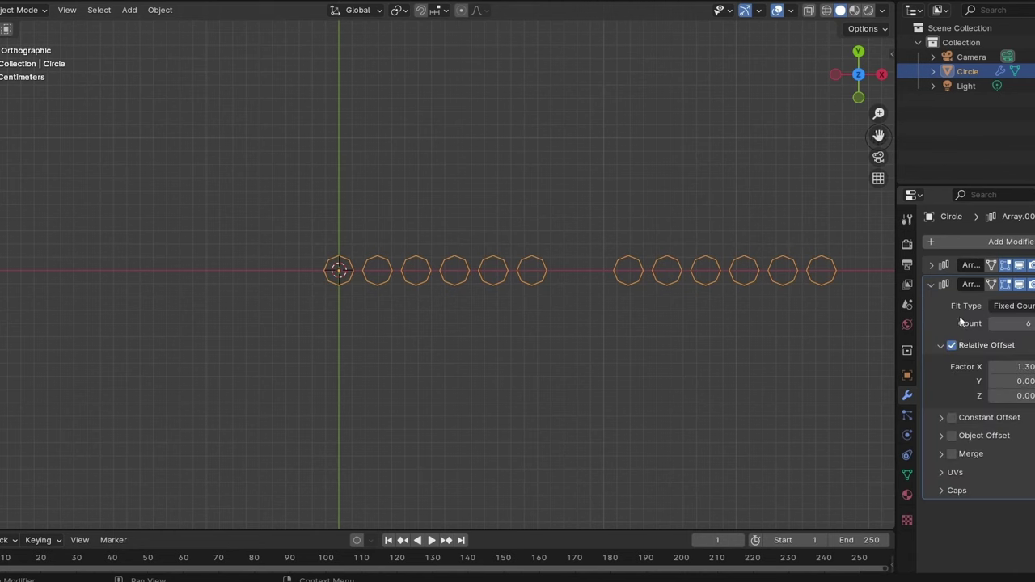
double_click(1022, 367)
text(0)
key(Return)
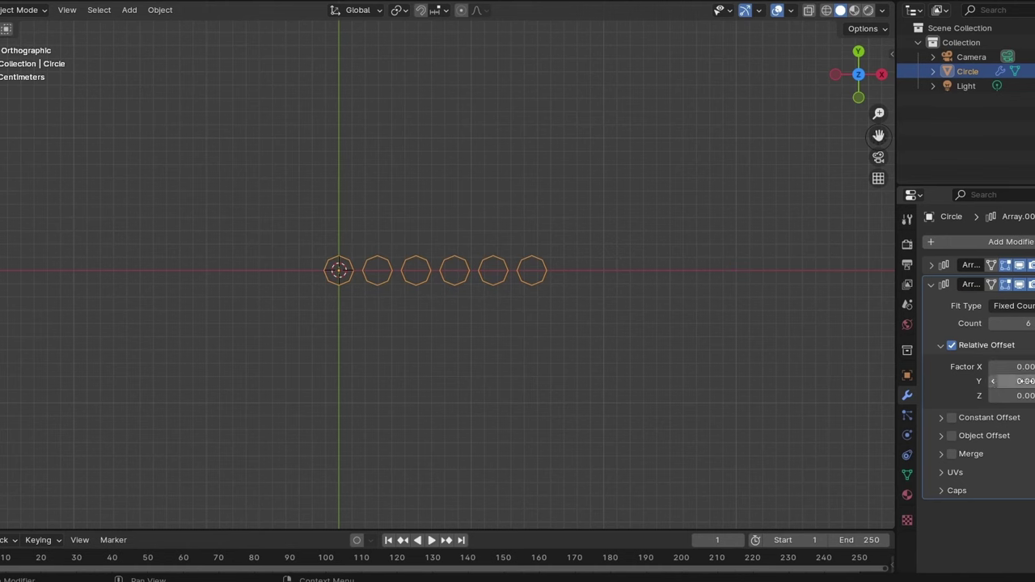
drag(1002, 380, 1030, 381)
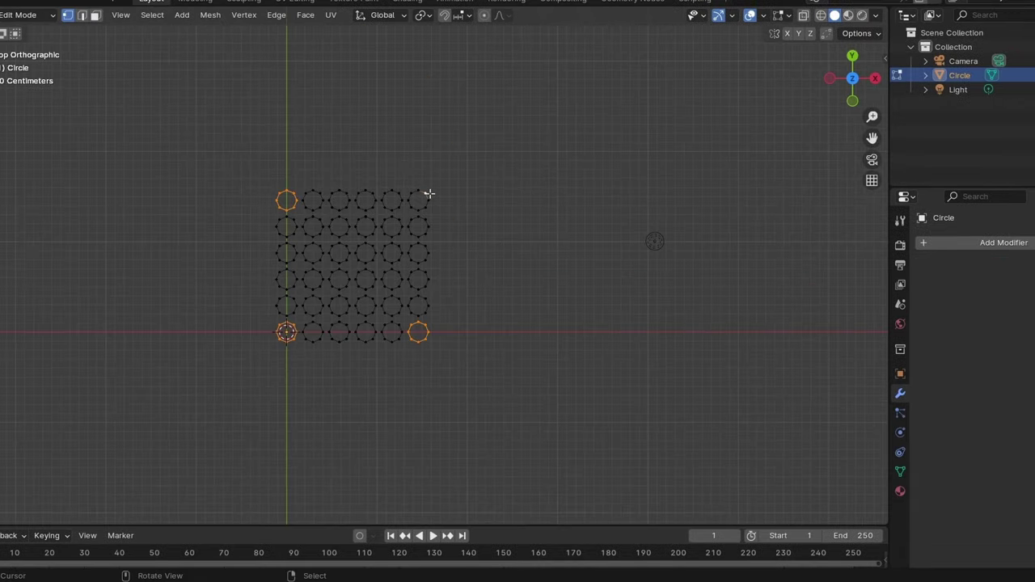
Delete the four corner octagons, then select and frame the remaining grid.
key(l)
key(x)
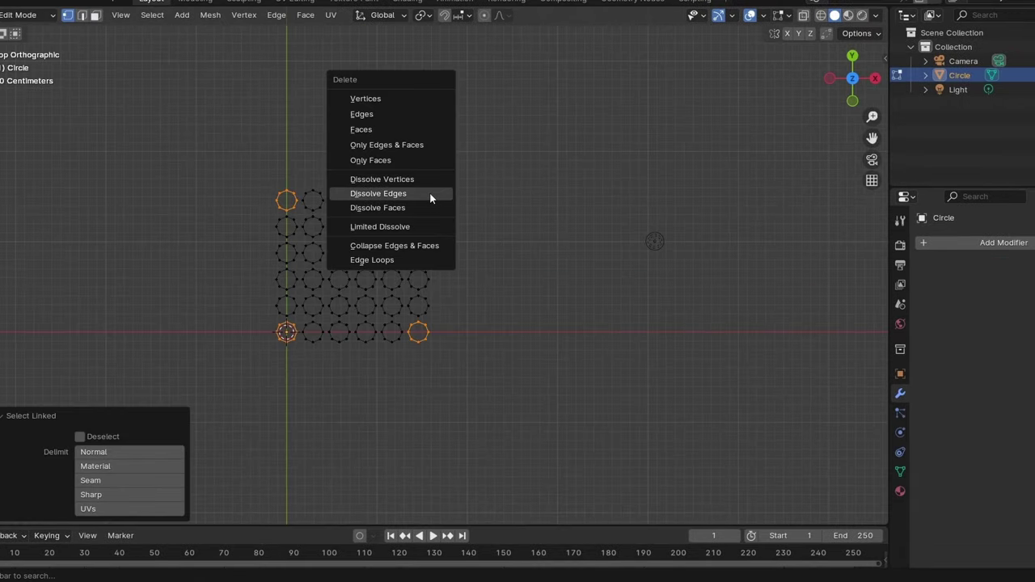
key(Escape)
key(x)
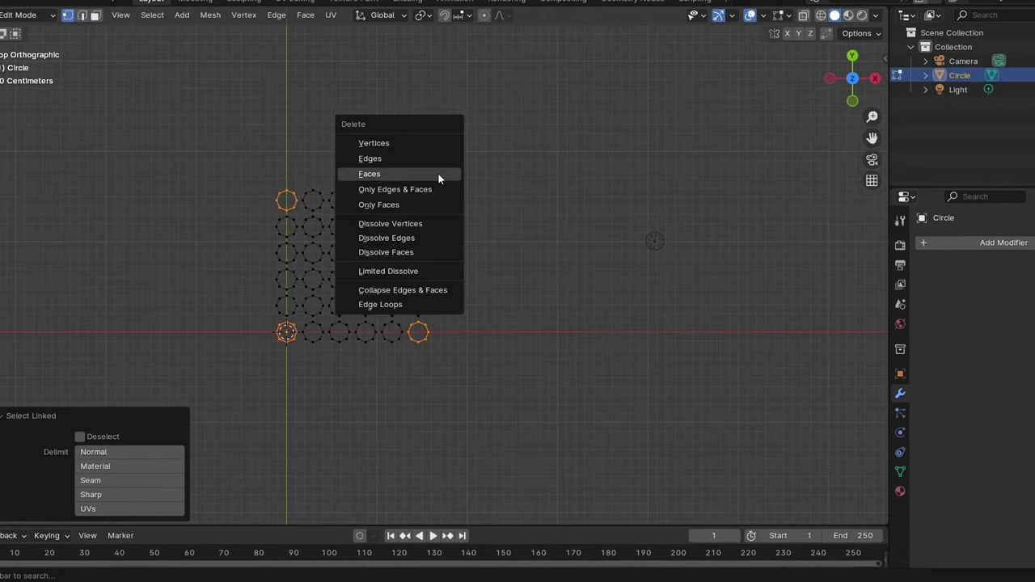
click(380, 142)
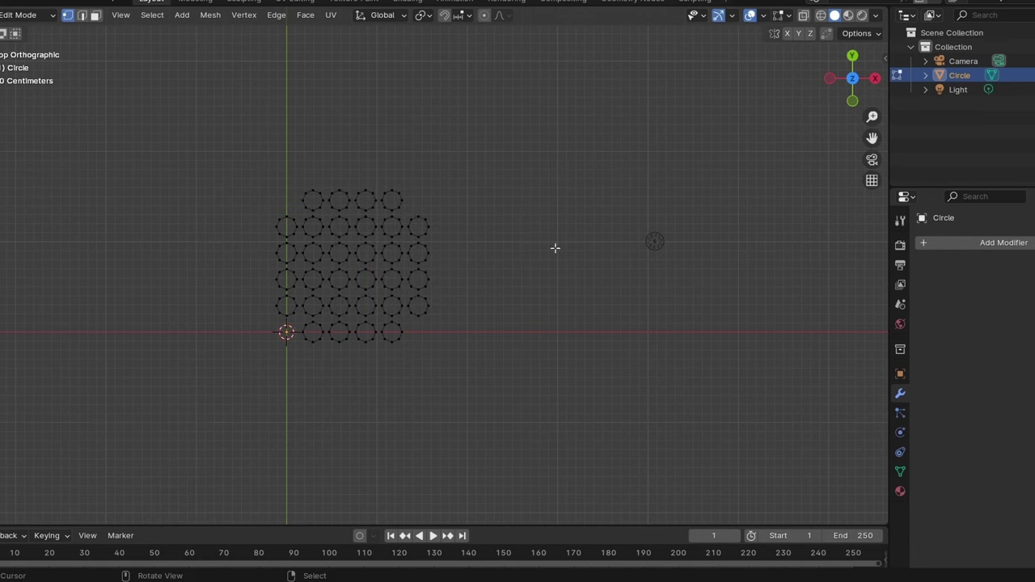
key(a)
key(KP_Decimal)
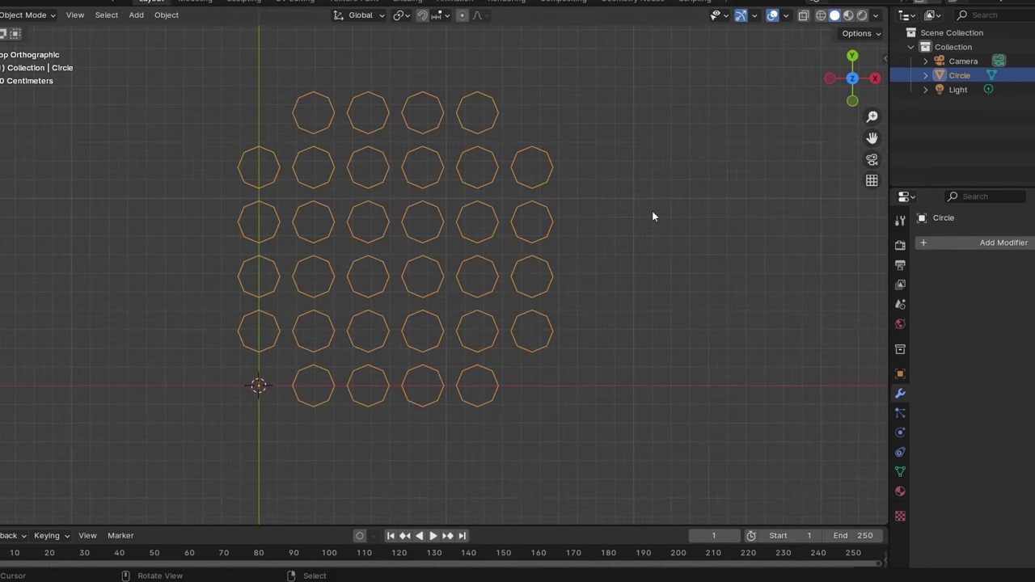
Fill every octagon with a face and inset them all.
key(f)
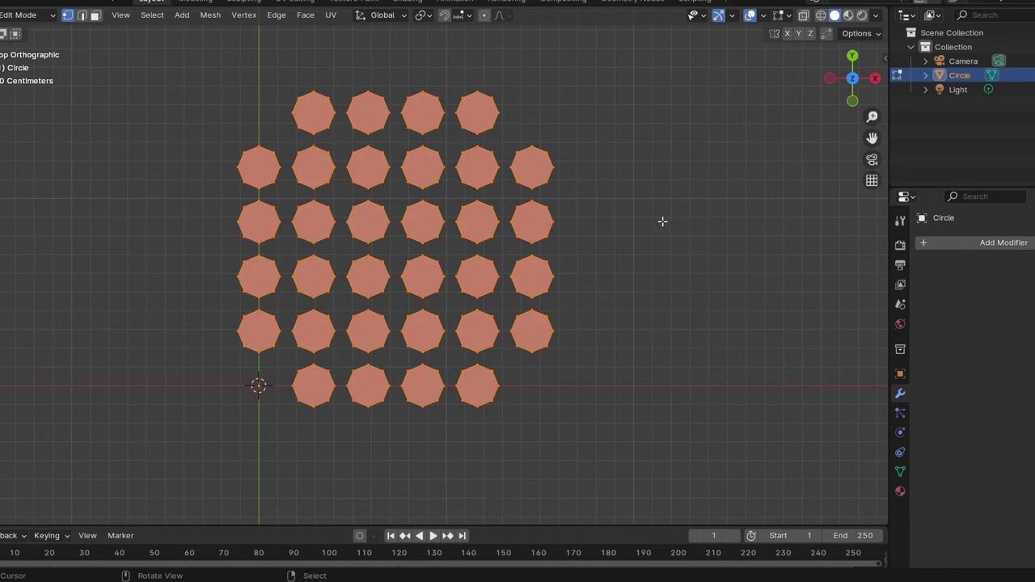
key(i)
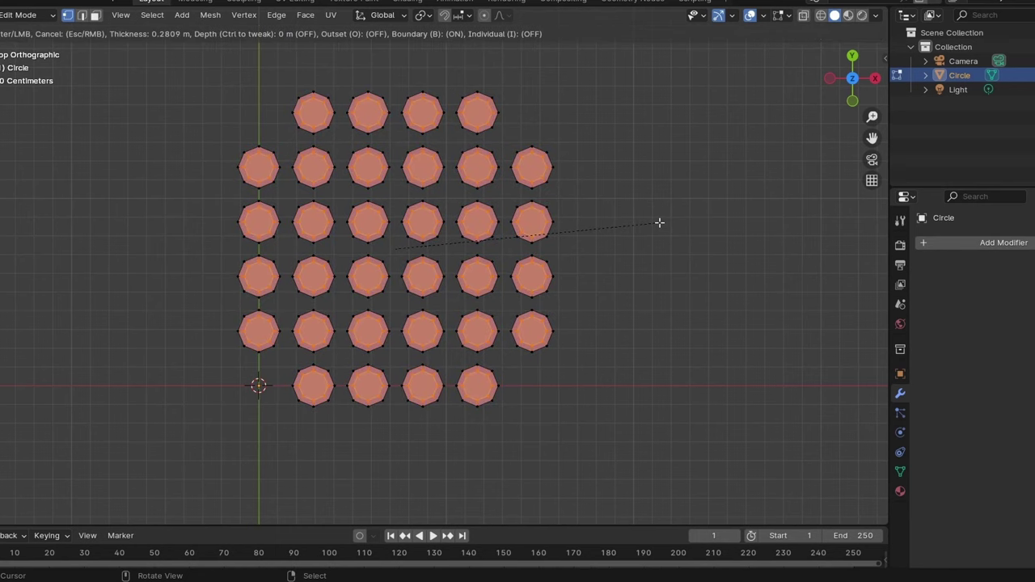
click(659, 222)
scroll(373, 127, up, 2)
Bridge two stacked octagons with a quad face and select edges around it.
click(301, 96)
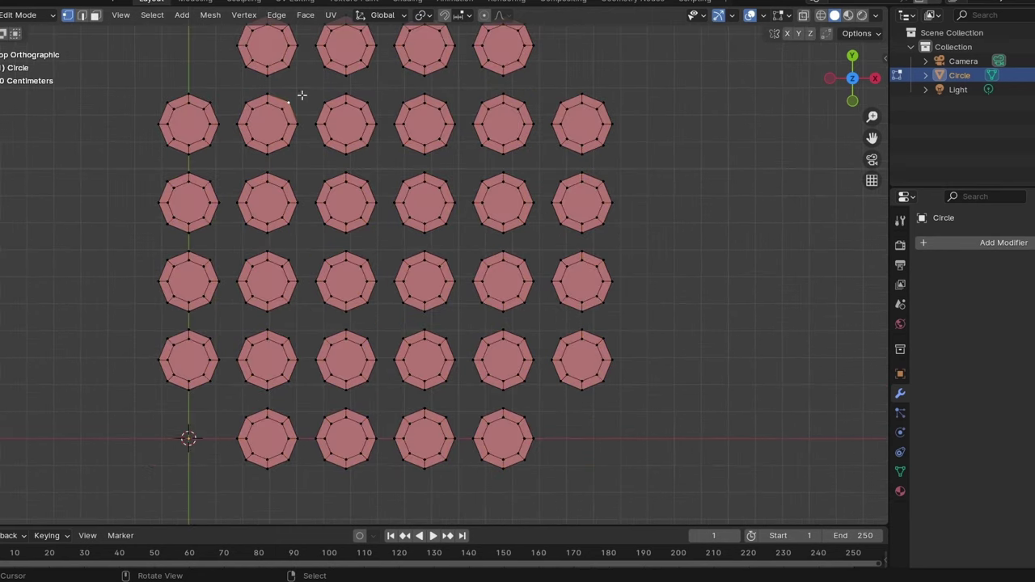
shift+click(275, 76)
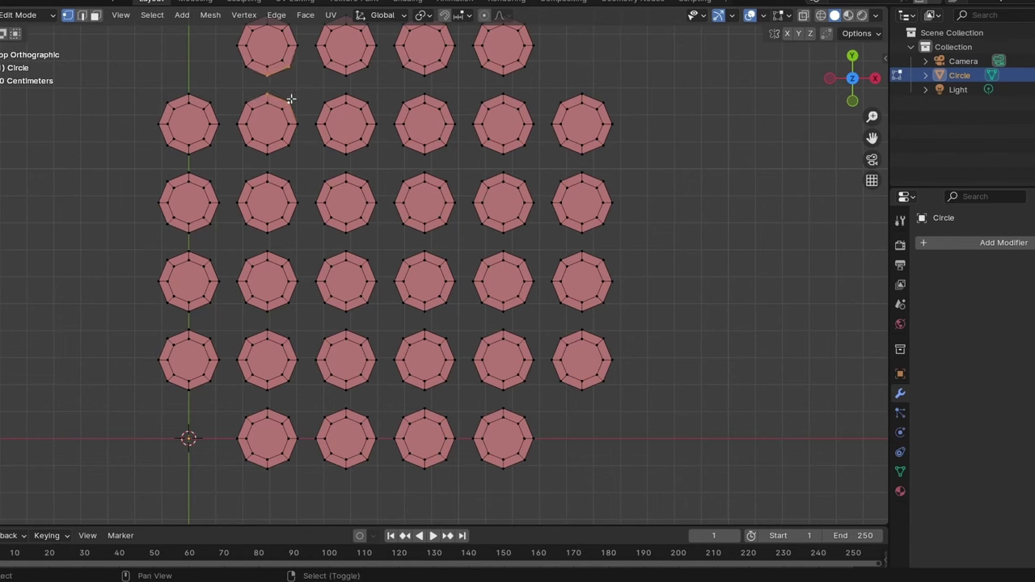
key(f)
click(267, 83)
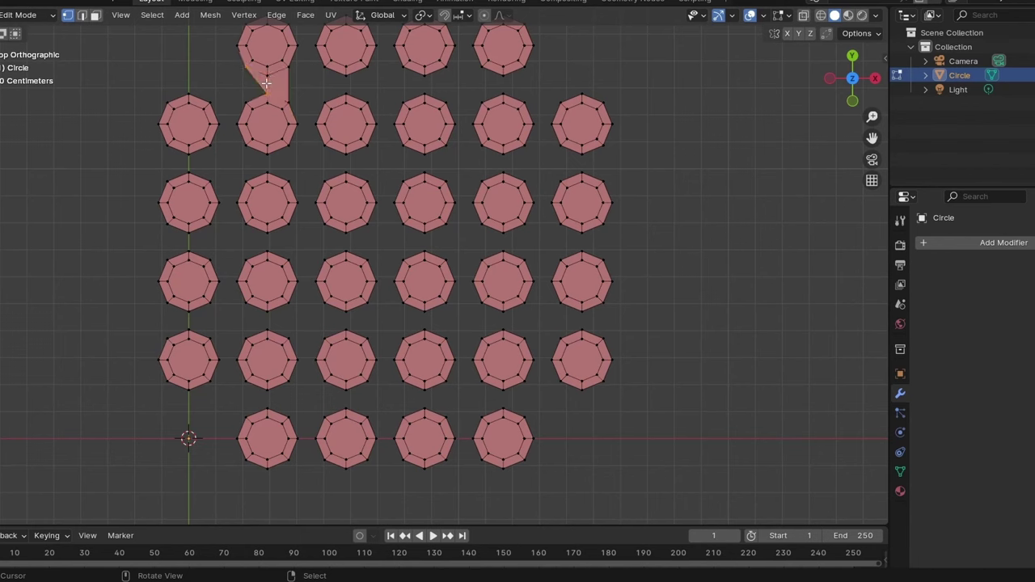
key(2)
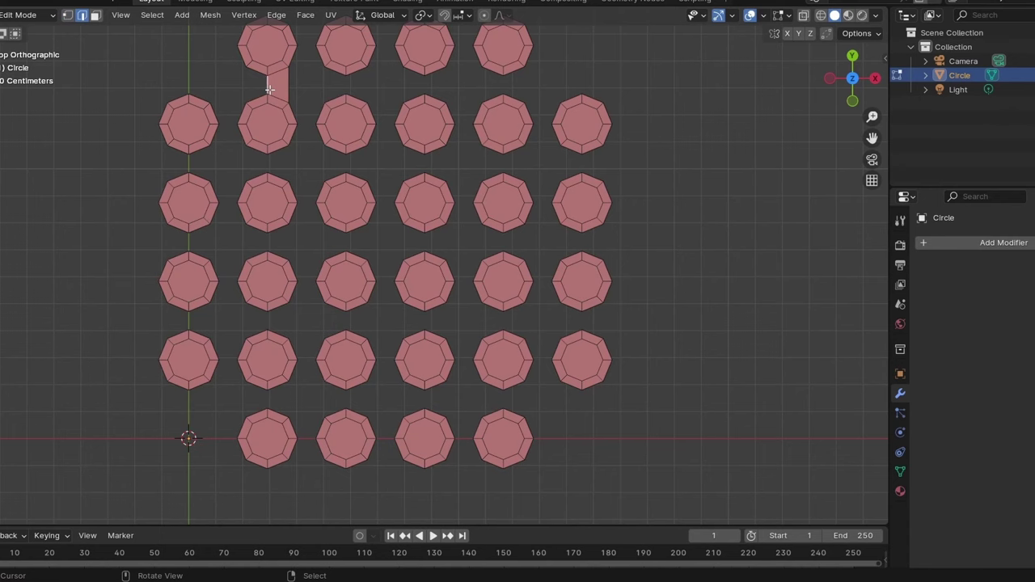
drag(269, 89, 248, 89)
mouse_move(301, 111)
shift+middle_down()
mouse_move(351, 185)
mouse_move(384, 183)
shift+middle_up()
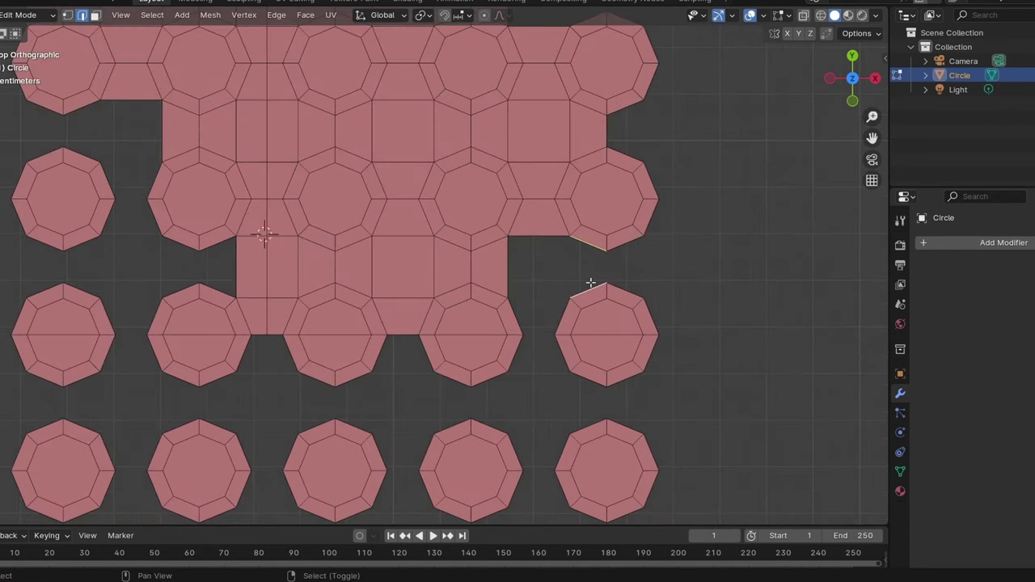
Fill the square gap between neighbouring octagon edges with a new face.
click(590, 286)
drag(591, 286, 573, 272)
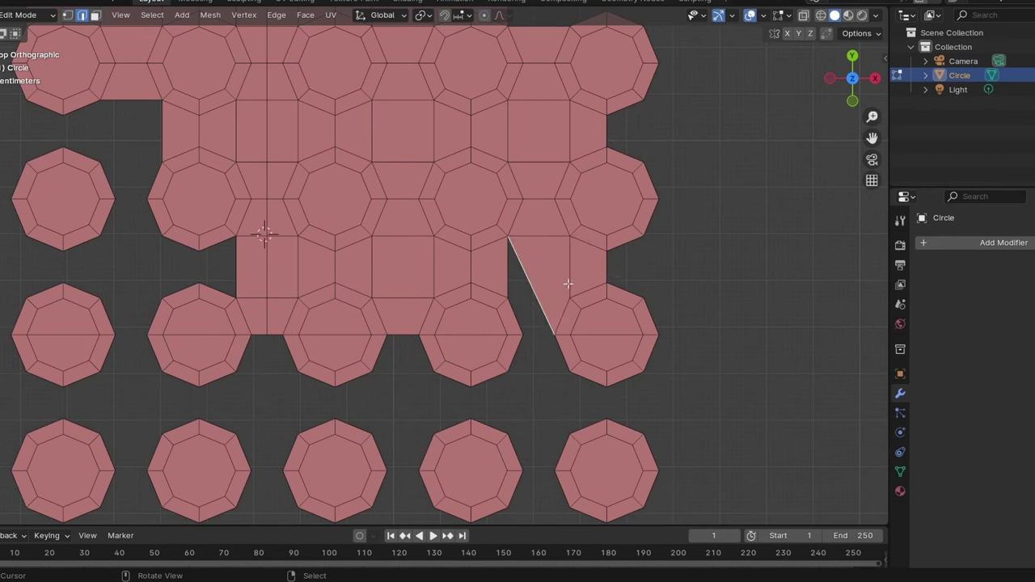
key(ctrl+z)
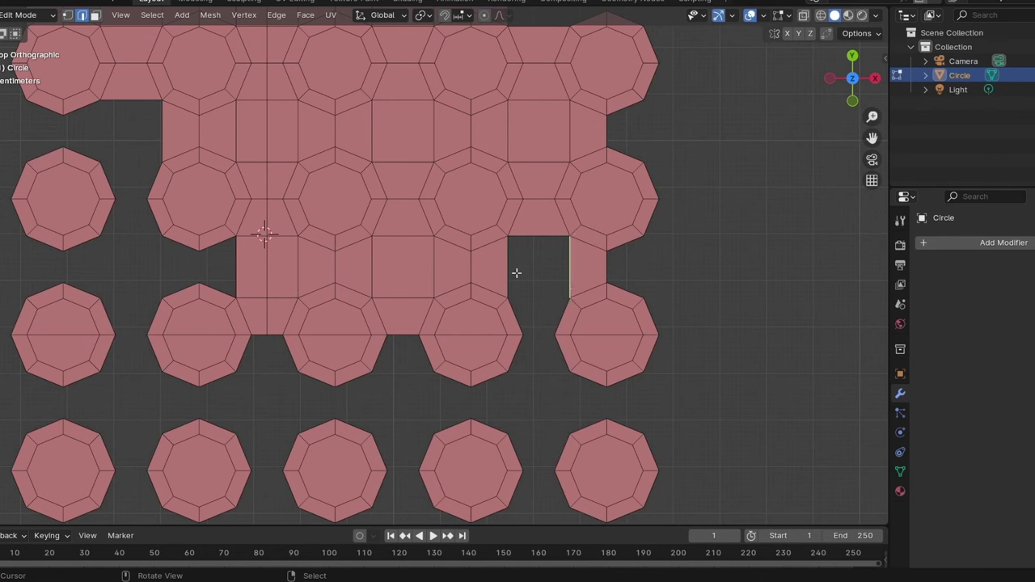
shift+click(510, 268)
key(f)
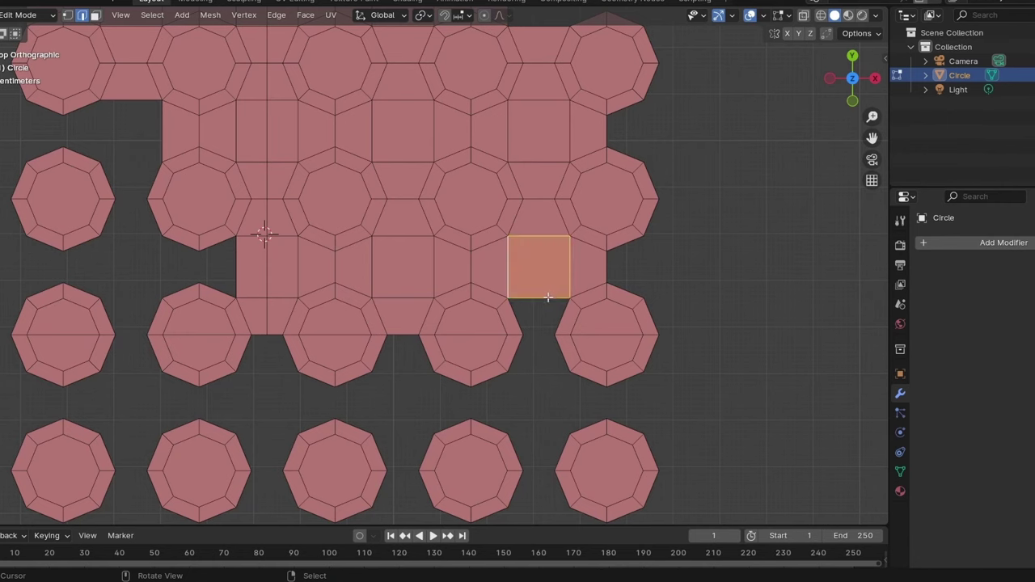
click(549, 295)
scroll(540, 309, down, 2)
scroll(536, 311, down, 2)
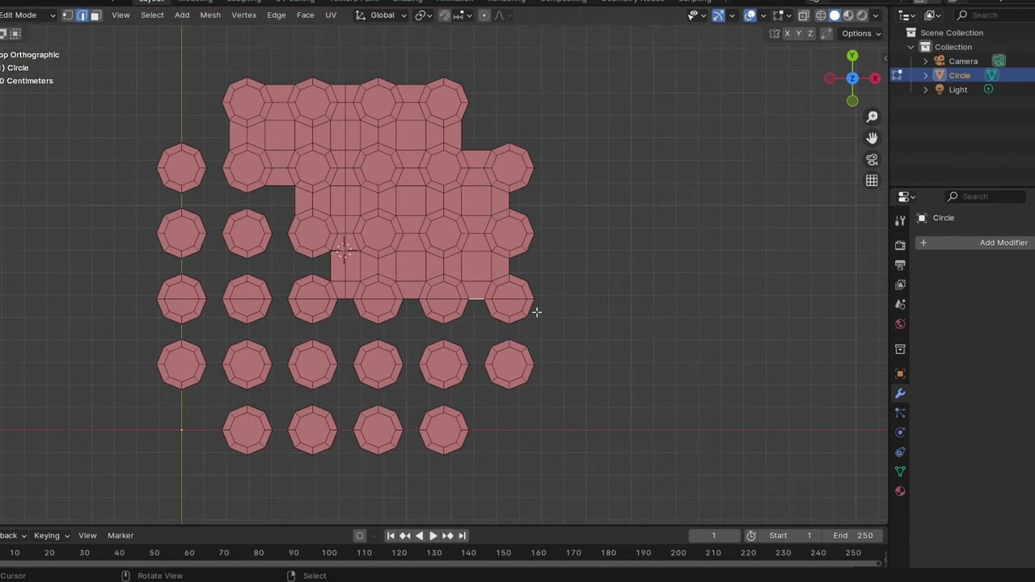
scroll(536, 311, down, 2)
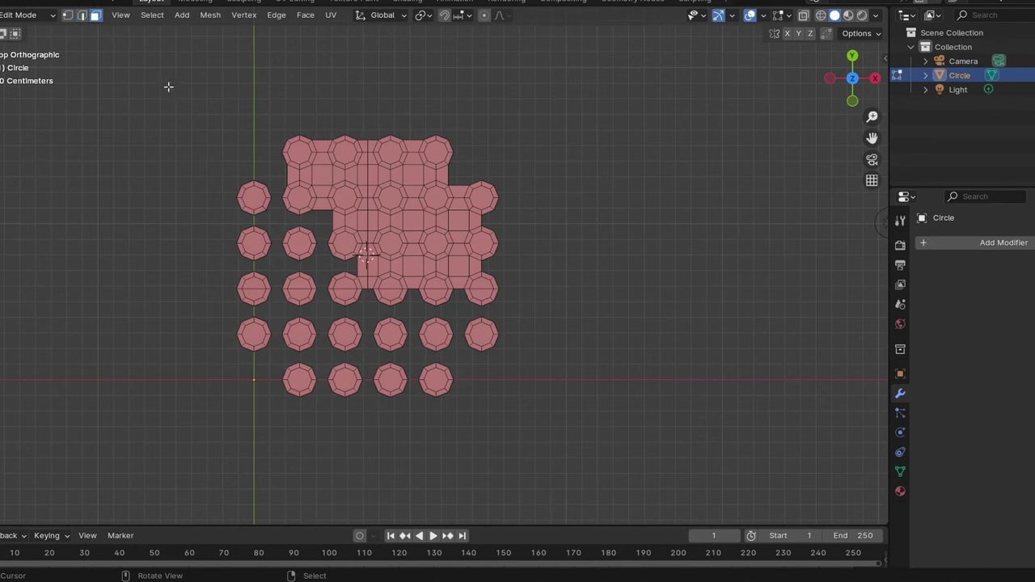
Delete the left portion of the octagon mesh.
drag(168, 87, 364, 485)
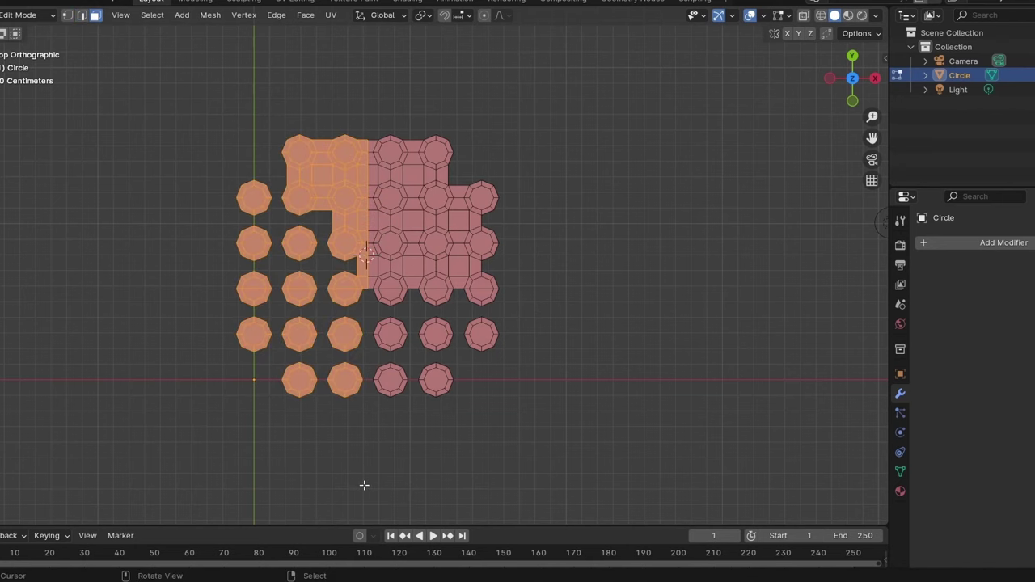
key(x)
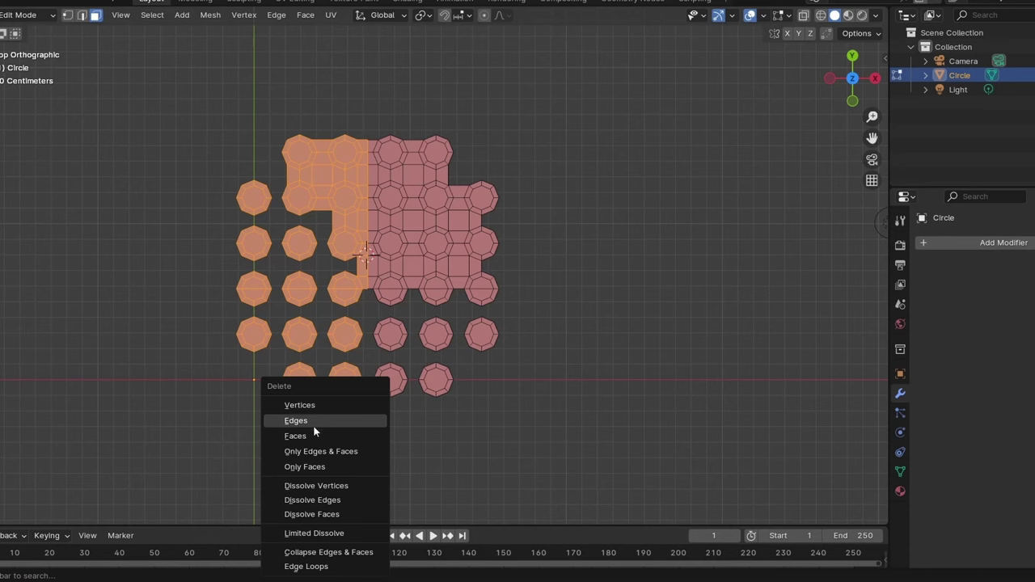
click(314, 427)
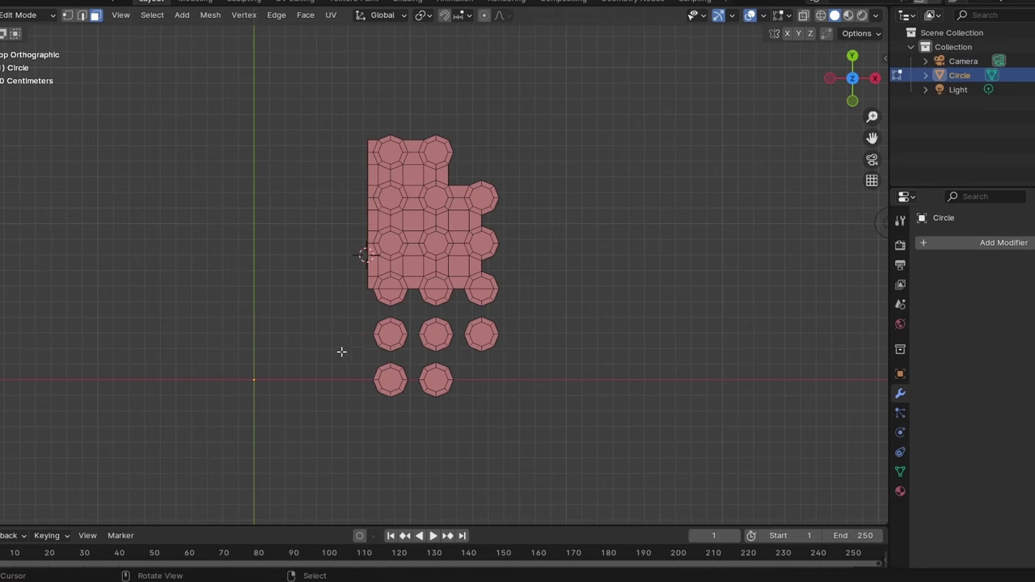
Delete the ragged bottom row and the loose lower circles.
drag(320, 288, 604, 437)
key(x)
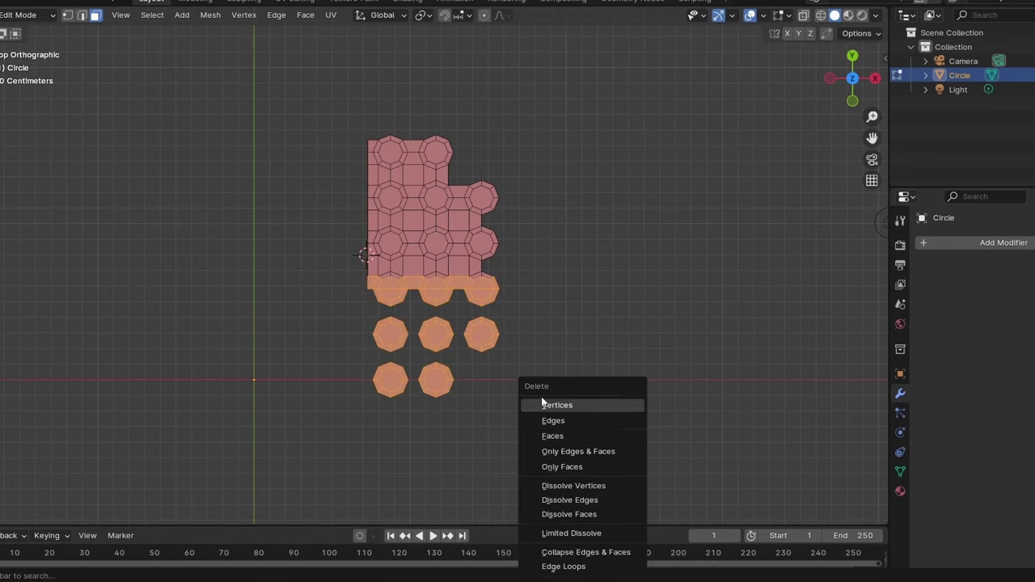
click(361, 320)
drag(351, 294, 596, 442)
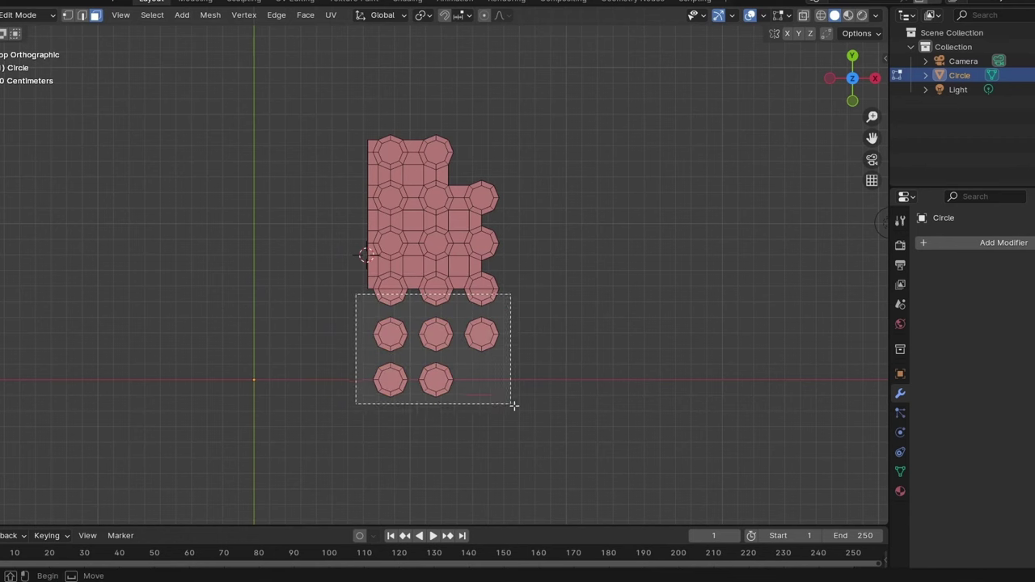
key(x)
click(597, 443)
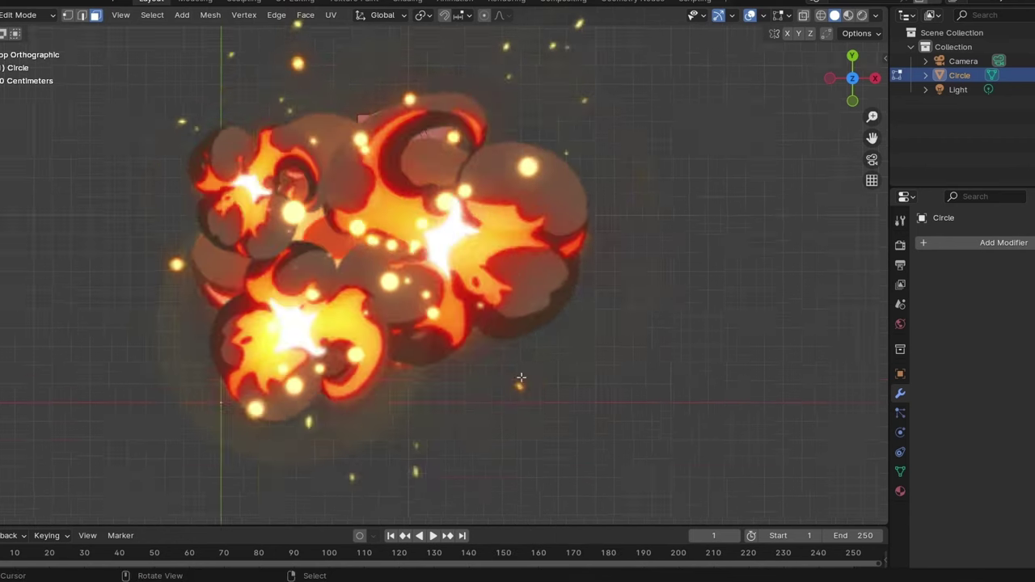
Offset the panel's outer edges in Extrude mode to form a 0.2-wide border rim.
scroll(363, 179, down, 1)
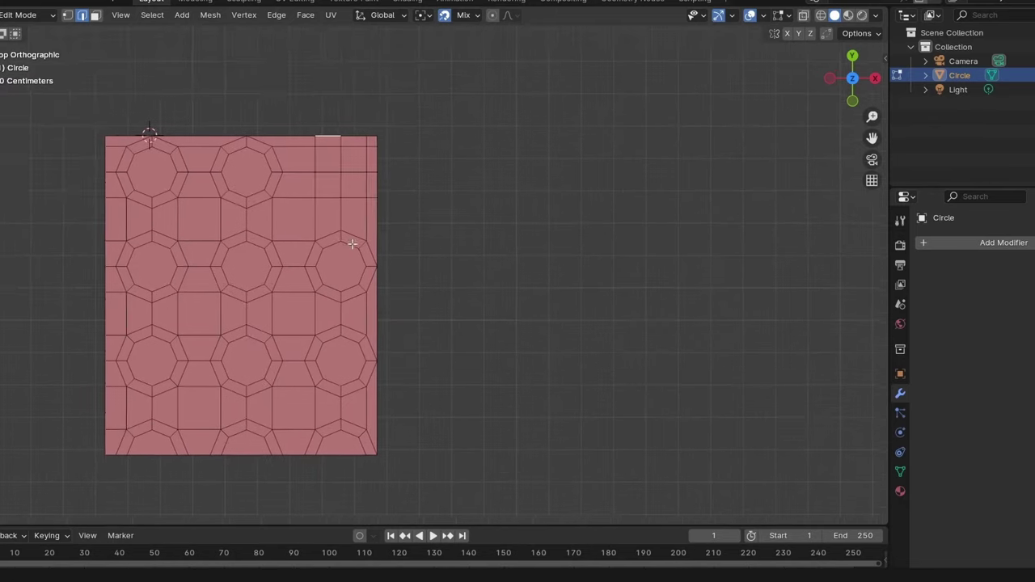
mouse_move(407, 255)
shift+middle_down()
mouse_move(446, 216)
mouse_move(493, 227)
shift+middle_up()
scroll(445, 217, up, 1)
scroll(431, 241, down, 3)
scroll(494, 227, up, 2)
right_click(564, 48)
mouse_move(493, 50)
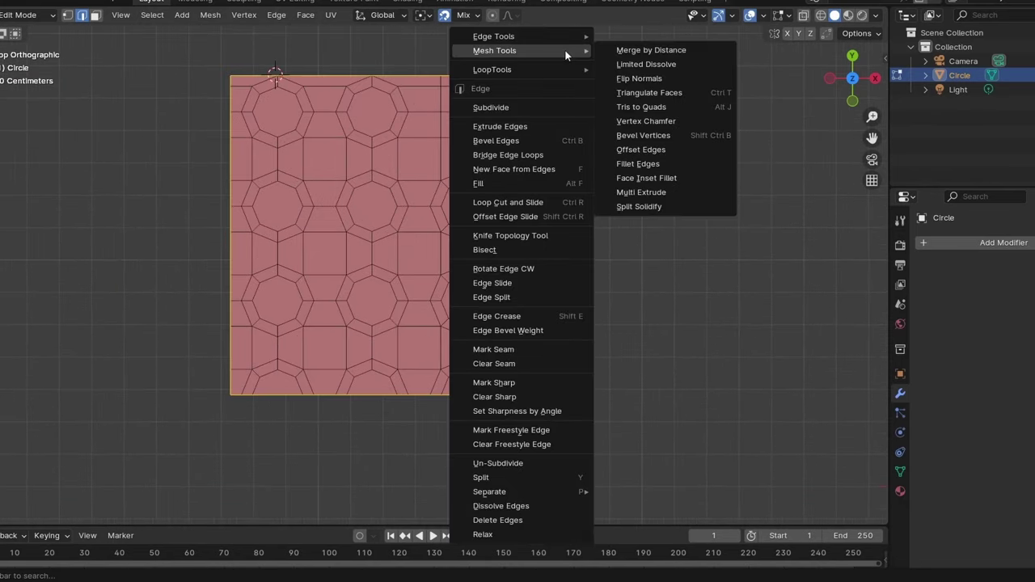
click(645, 150)
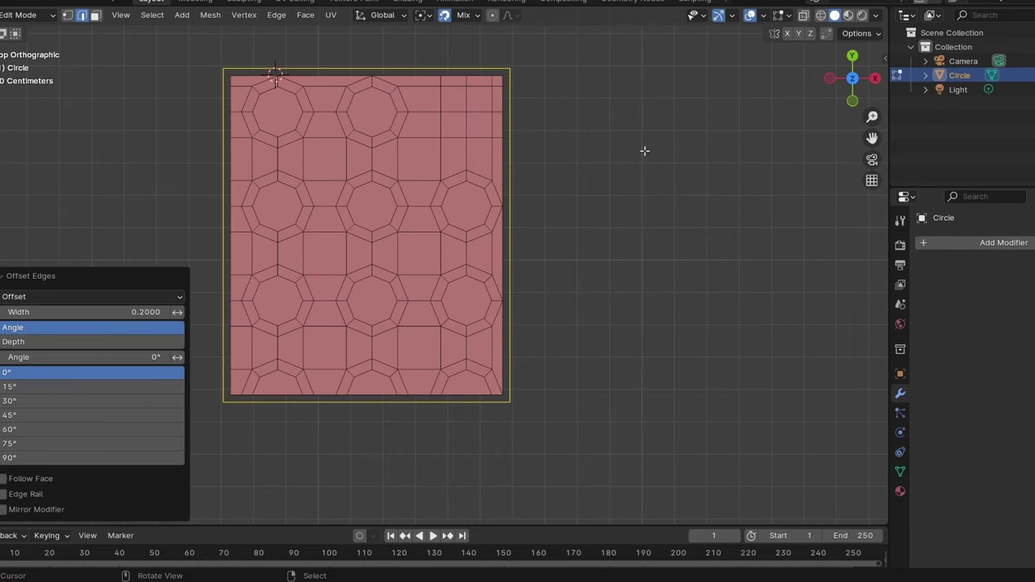
click(51, 298)
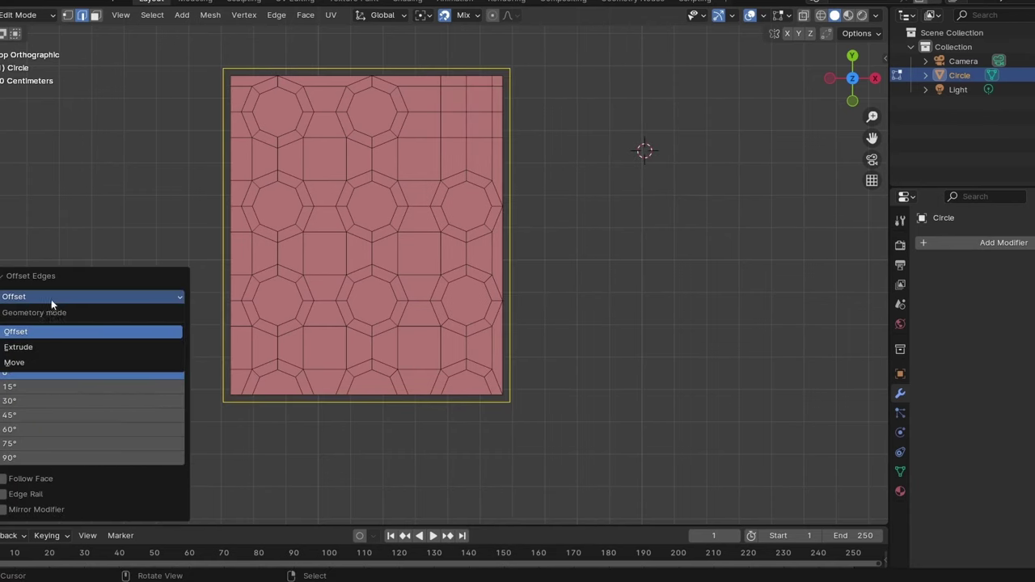
click(42, 346)
click(589, 227)
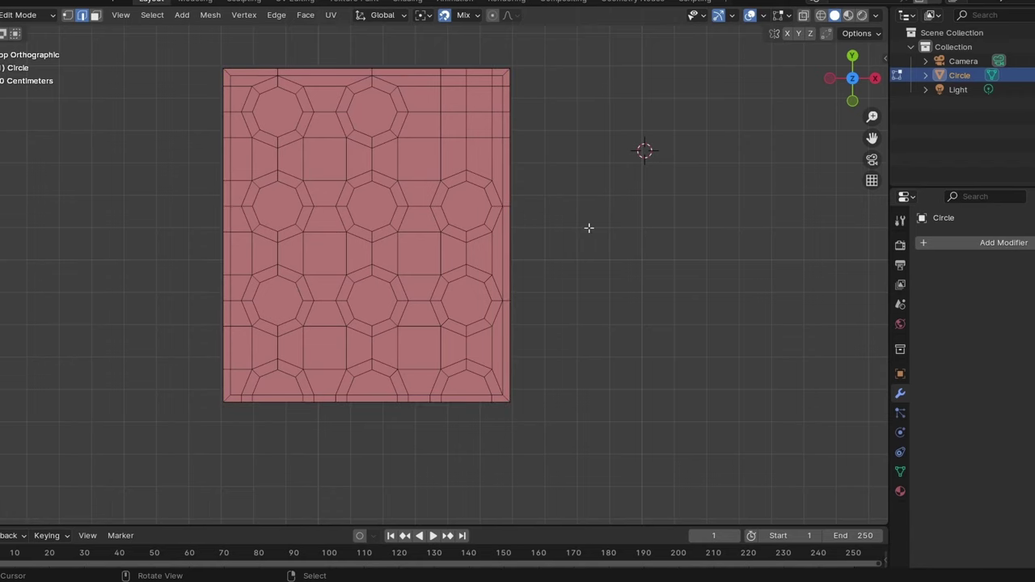
Switch to face selection and select the rim's bottom-right corner face.
scroll(580, 237, up, 1)
scroll(550, 238, down, 1)
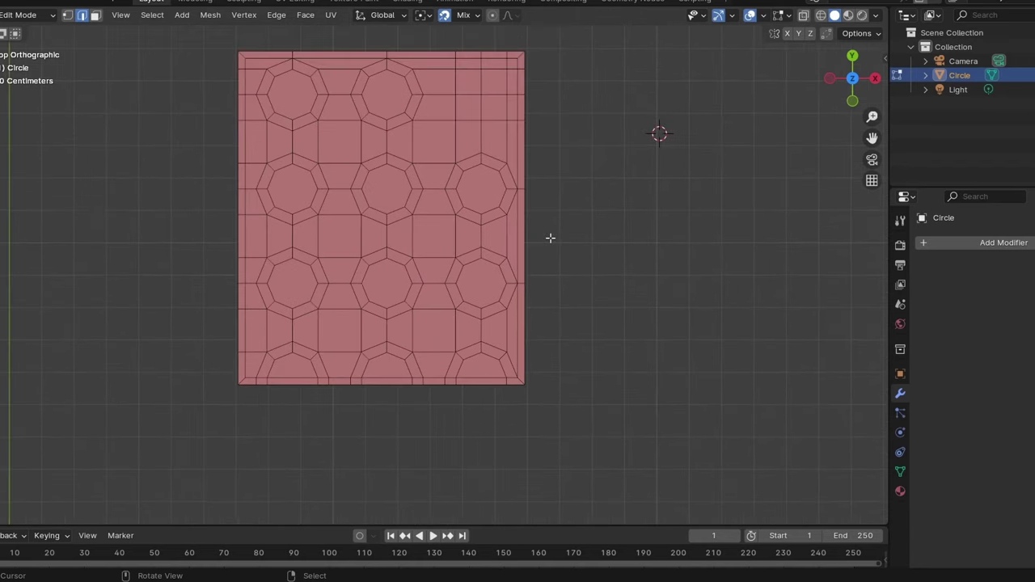
key(3)
scroll(550, 238, up, 3)
shift+click(590, 255)
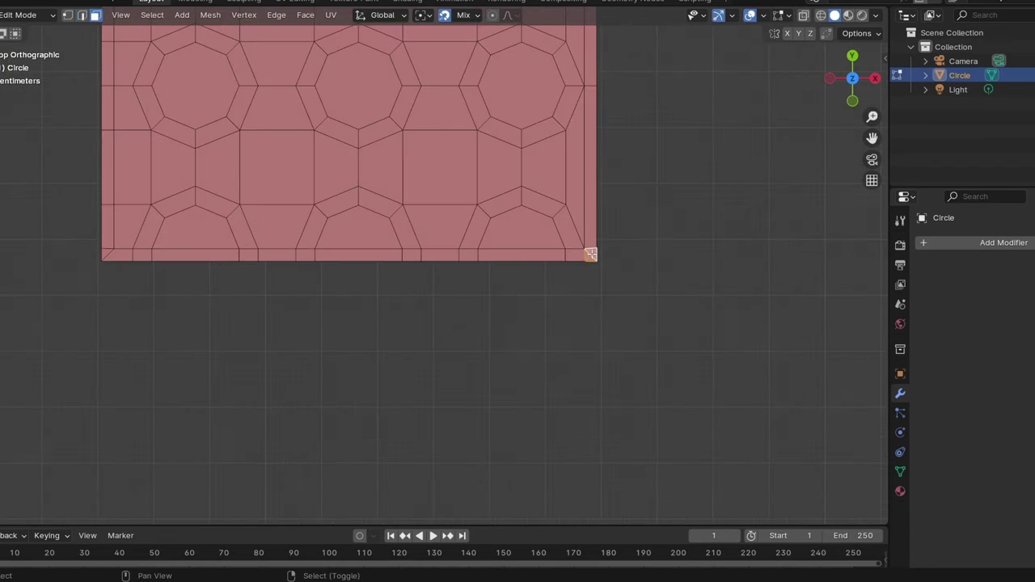
Remove the faces of the bottom rim strip.
ctrl+shift+click(113, 256)
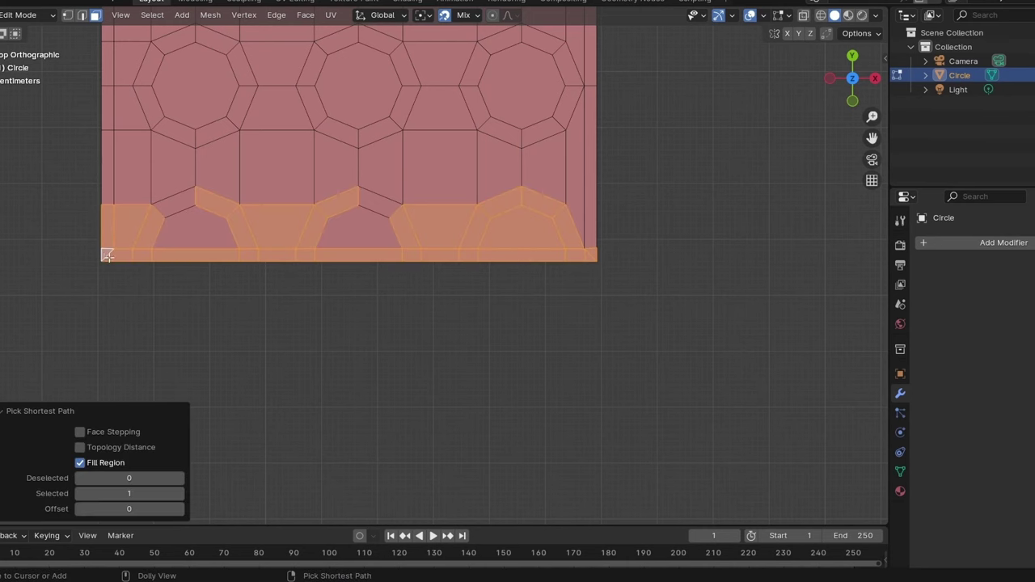
click(115, 257)
key(h)
ctrl+shift+click(383, 257)
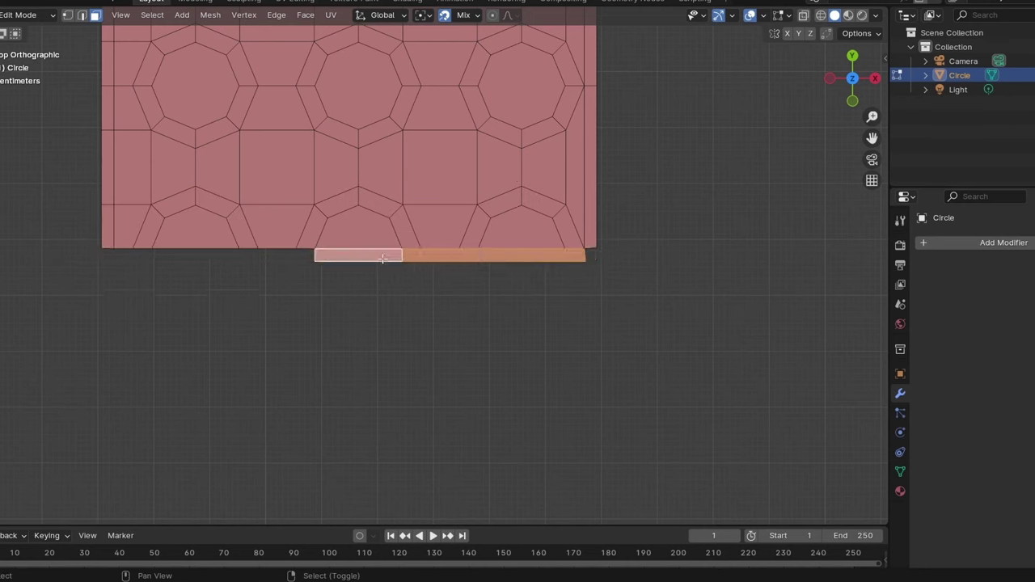
key(h)
Add a Mirror modifier to the panel and switch to vertex selection.
click(974, 244)
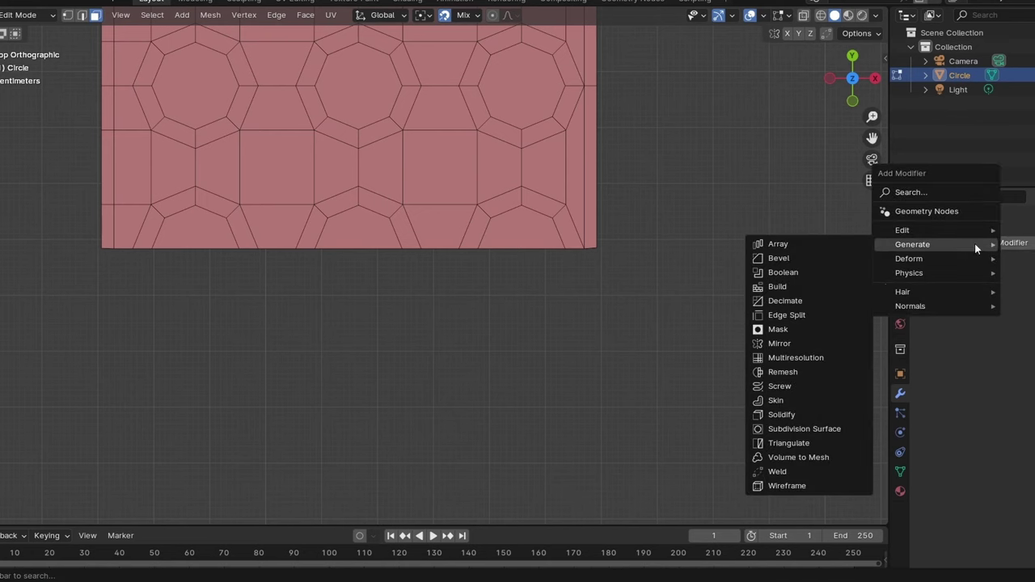
click(815, 343)
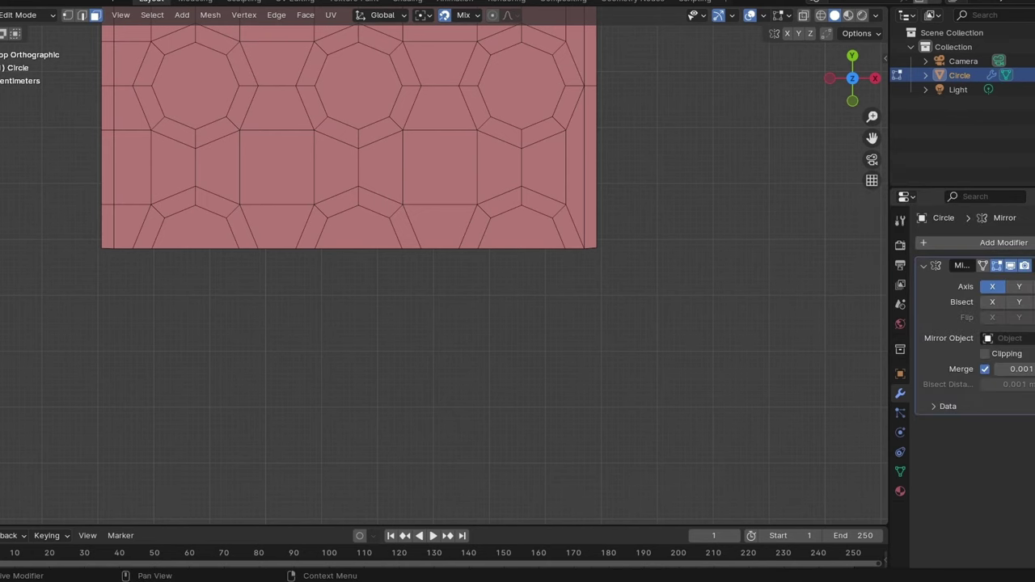
key(1)
scroll(739, 346, down, 3)
scroll(409, 307, down, 2)
scroll(237, 288, up, 2)
Snap the 3D cursor to the bottom corner vertex and set the panel's origin there.
key(shift+s)
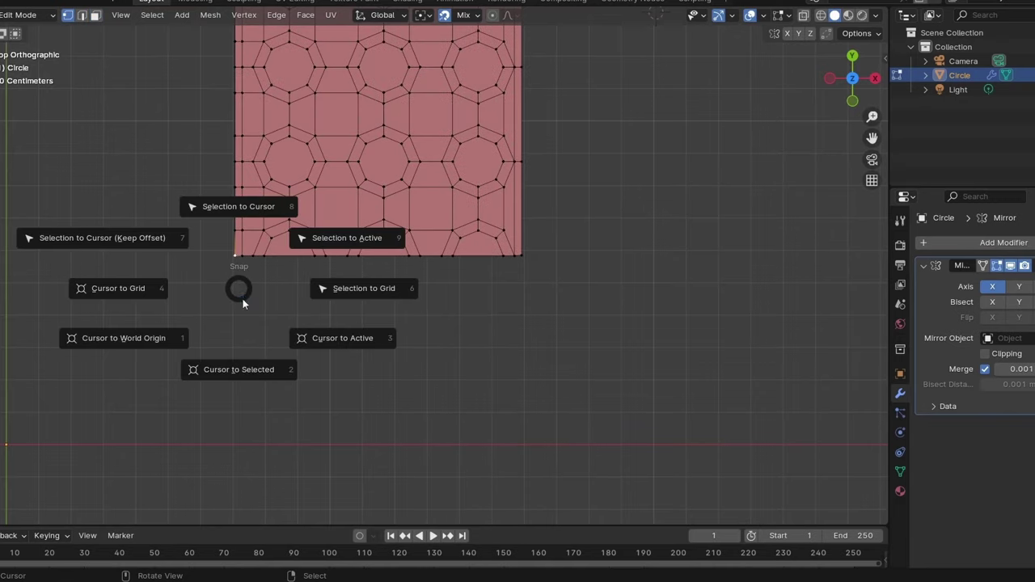
click(245, 305)
key(Tab)
click(166, 15)
mouse_move(190, 46)
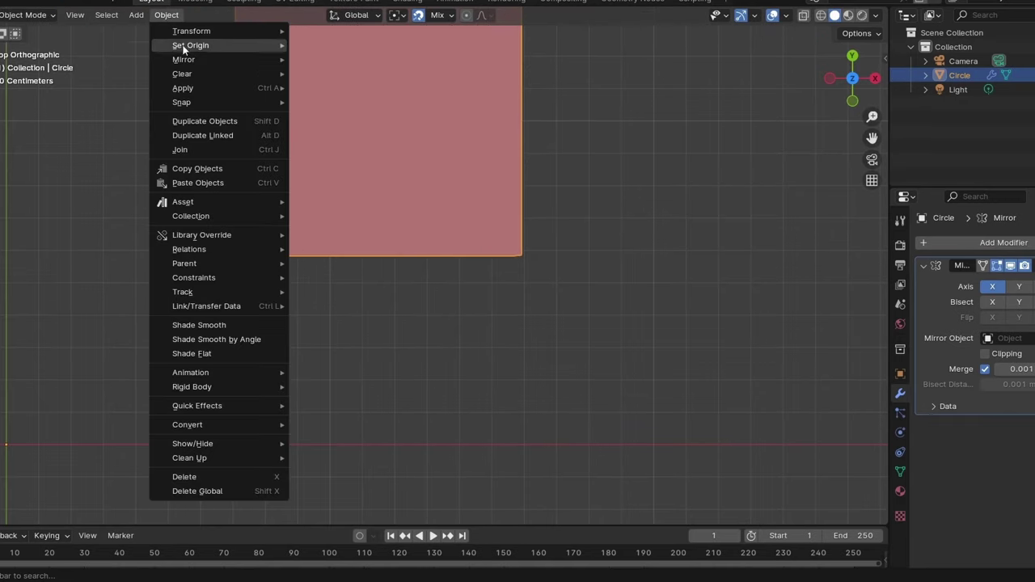
click(323, 75)
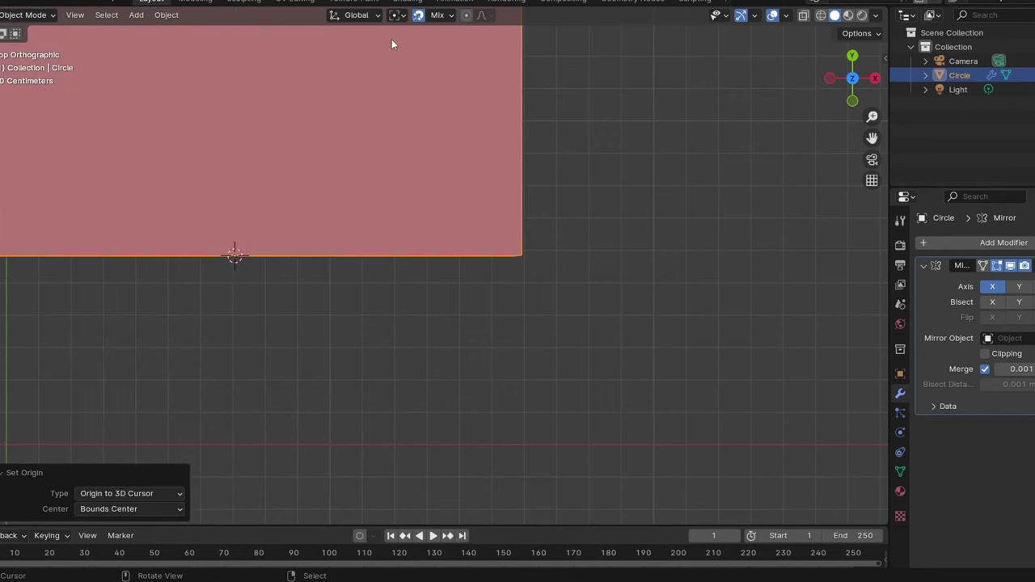
Enable the Y axis on the Mirror modifier alongside X.
click(1018, 287)
key(KP_Decimal)
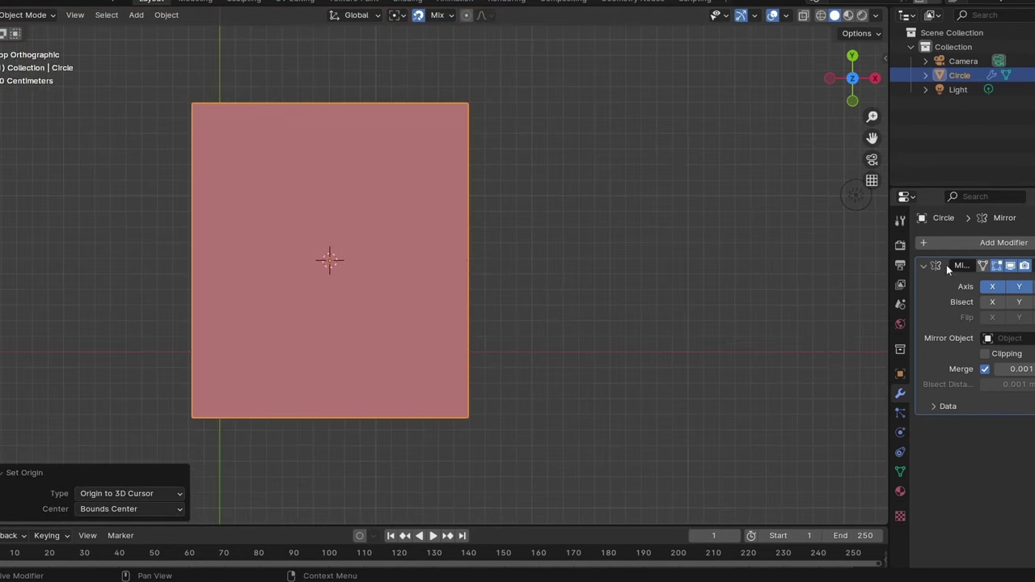
click(930, 269)
Dissolve the doubled edge loop along the panel's centre seam.
key(Tab)
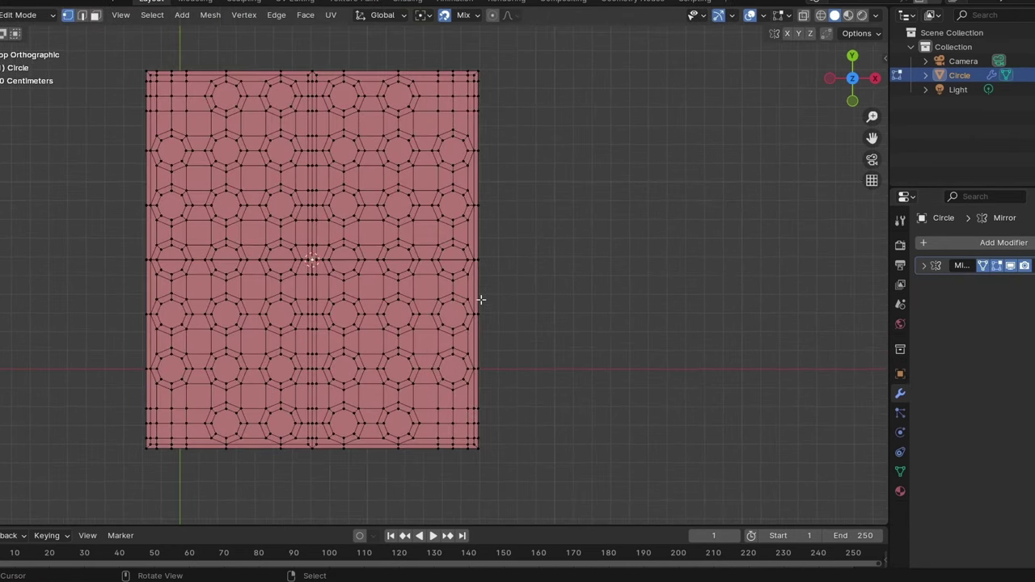
shift+middle_drag(480, 305, 542, 270)
scroll(518, 280, up, 4)
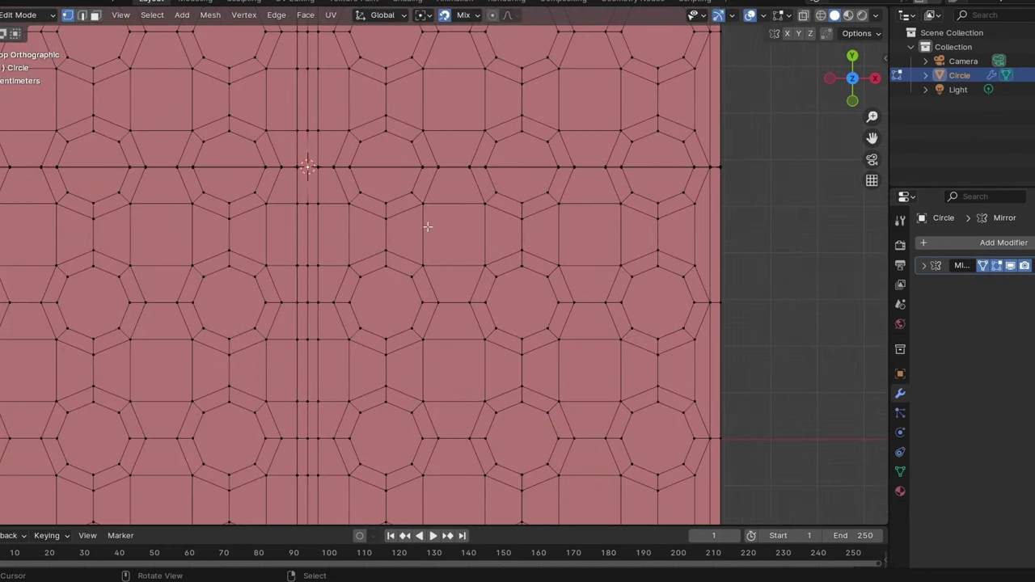
alt+click(319, 193)
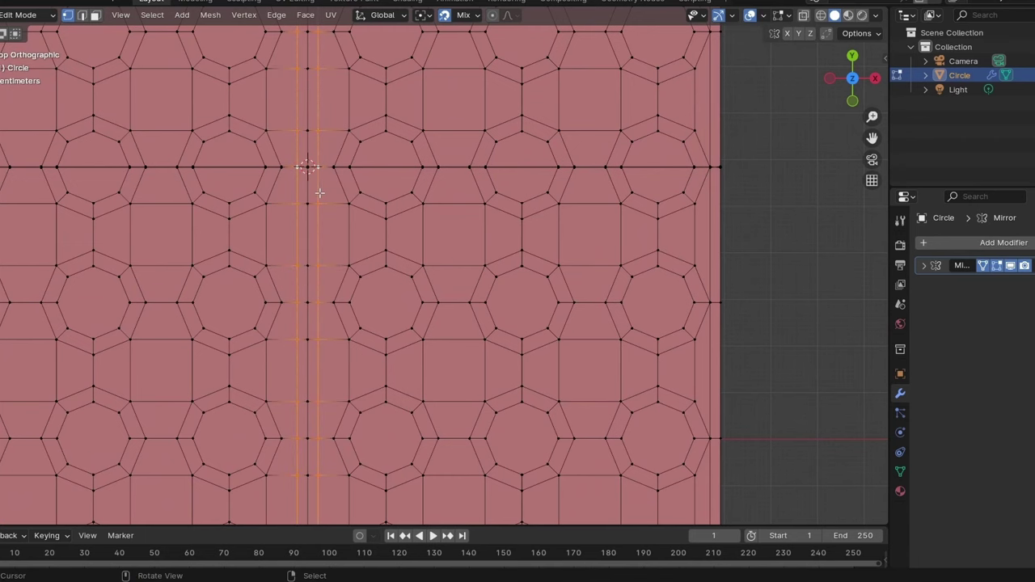
key(x)
click(284, 259)
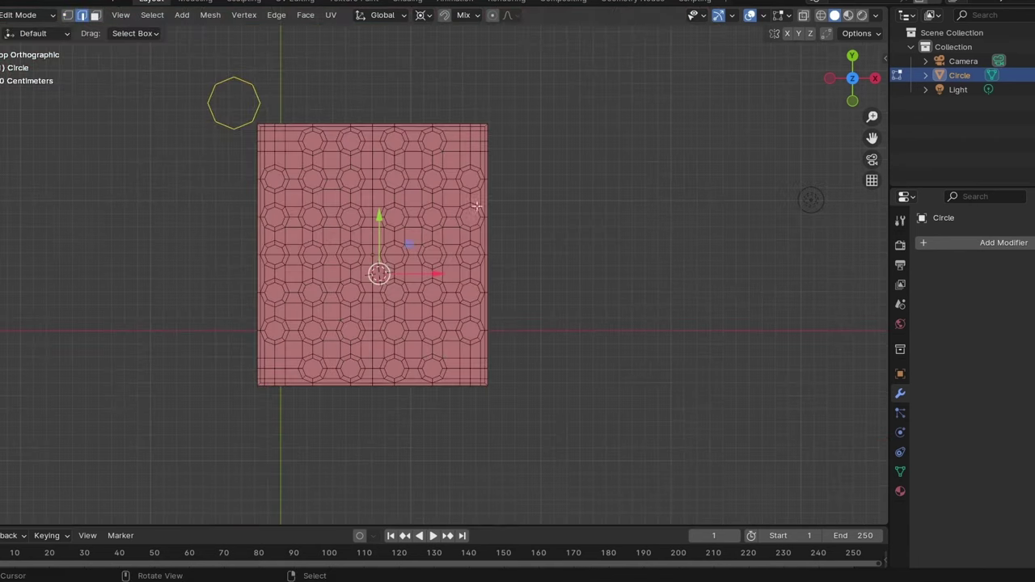
Add a Mirror modifier and delete the panel's left-half faces.
click(987, 240)
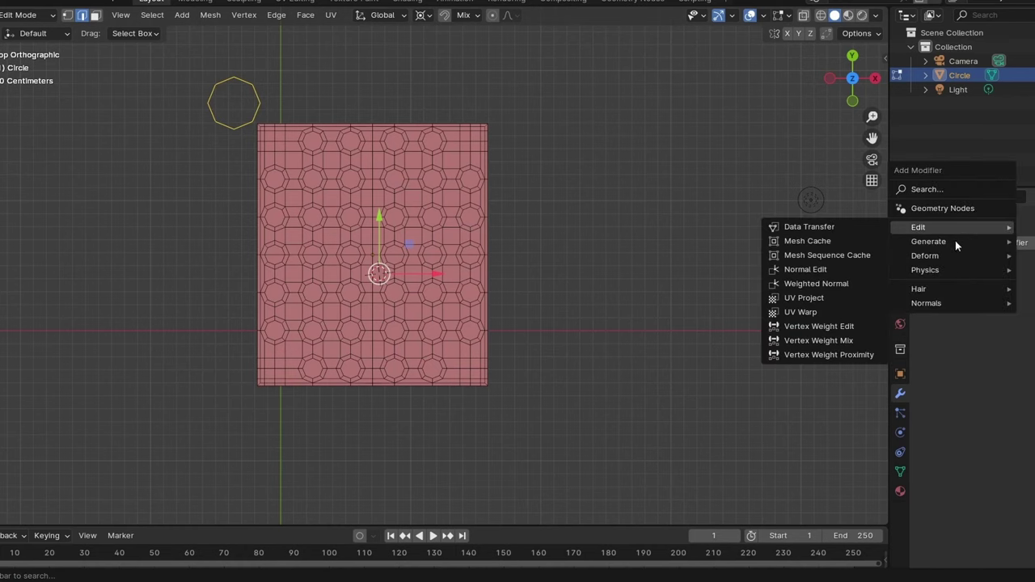
mouse_move(928, 242)
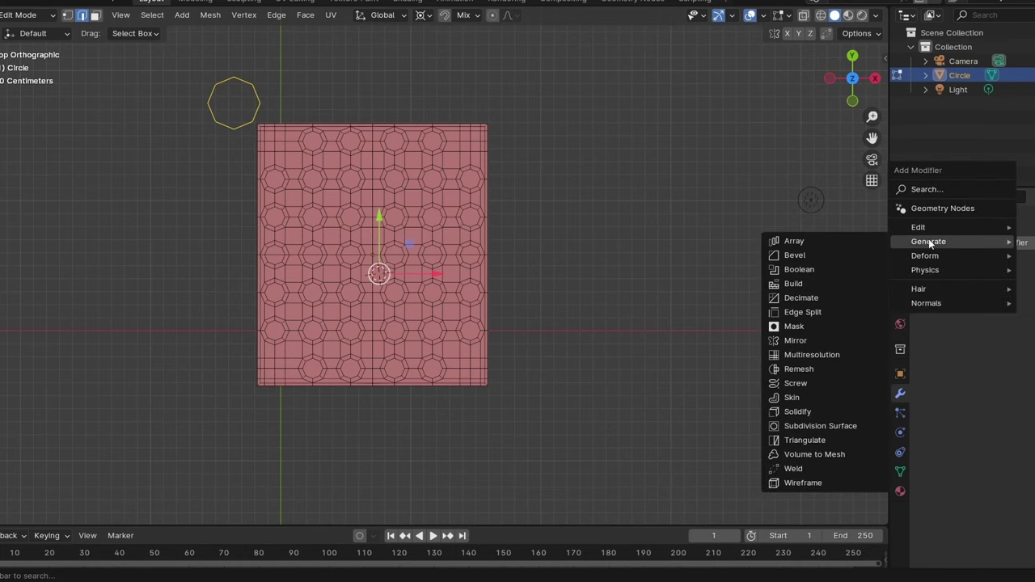
click(814, 340)
drag(293, 79, 429, 315)
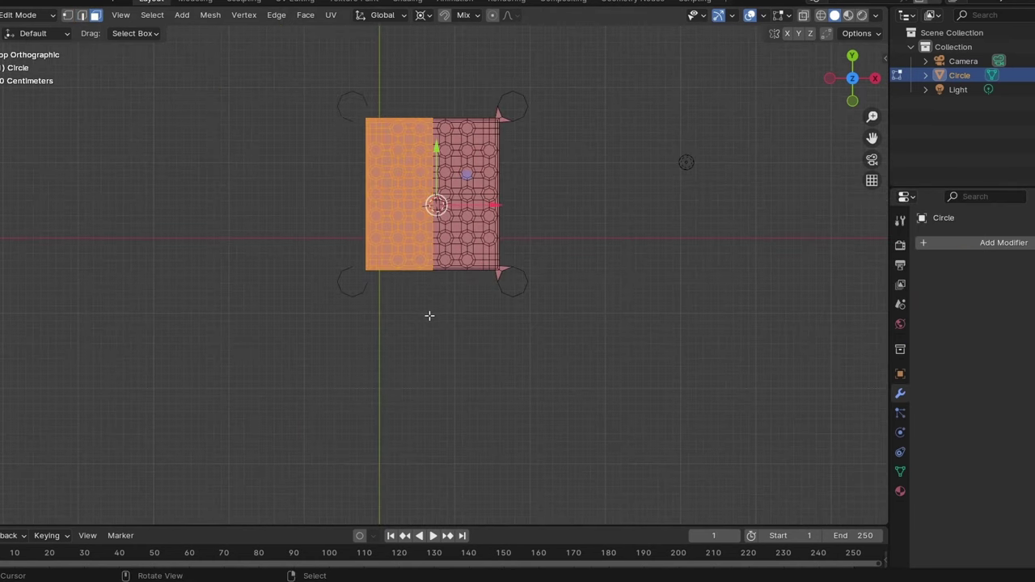
key(x)
click(429, 316)
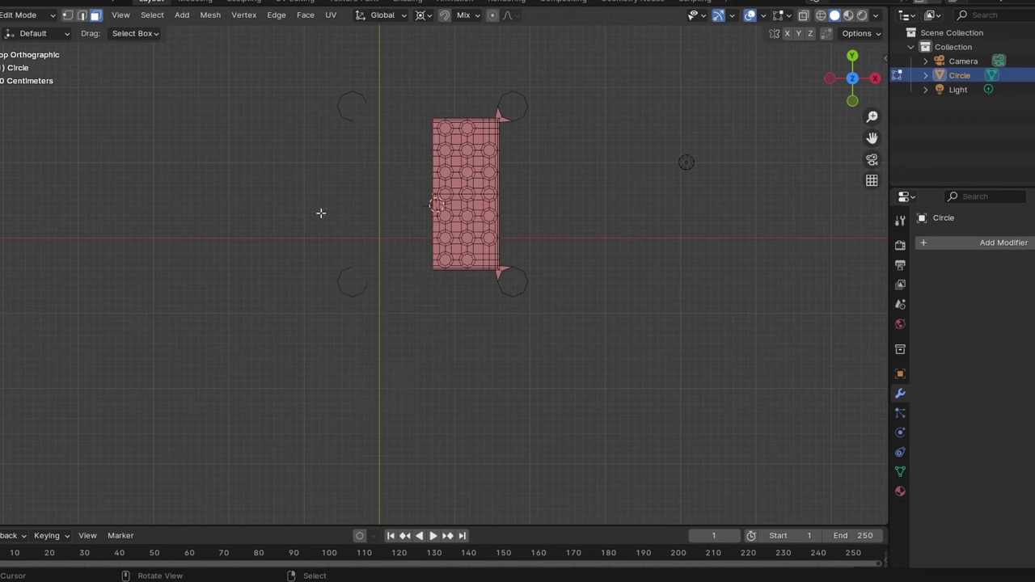
Delete the lower faces so only the upper-right quarter remains.
mouse_move(320, 203)
mouse_down()
mouse_move(469, 284)
mouse_move(569, 310)
mouse_up()
key(x)
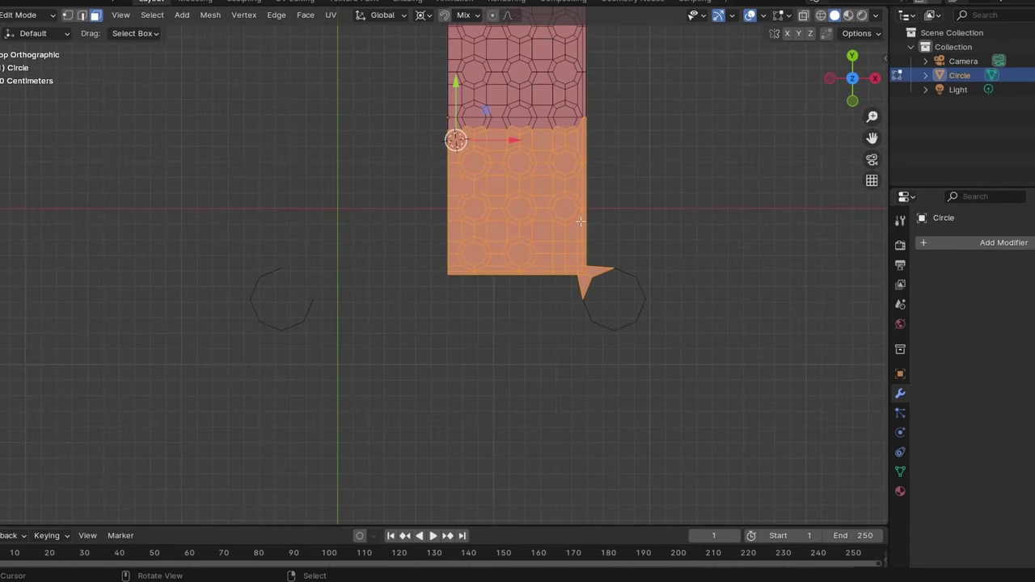
mouse_move(356, 123)
mouse_down()
mouse_move(474, 157)
mouse_move(670, 305)
mouse_move(676, 322)
mouse_up()
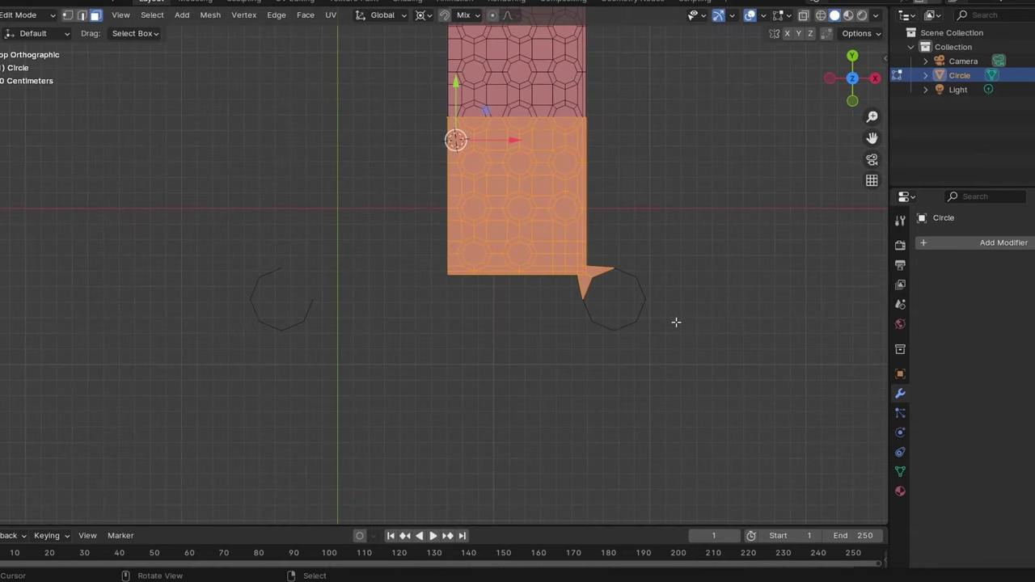
key(x)
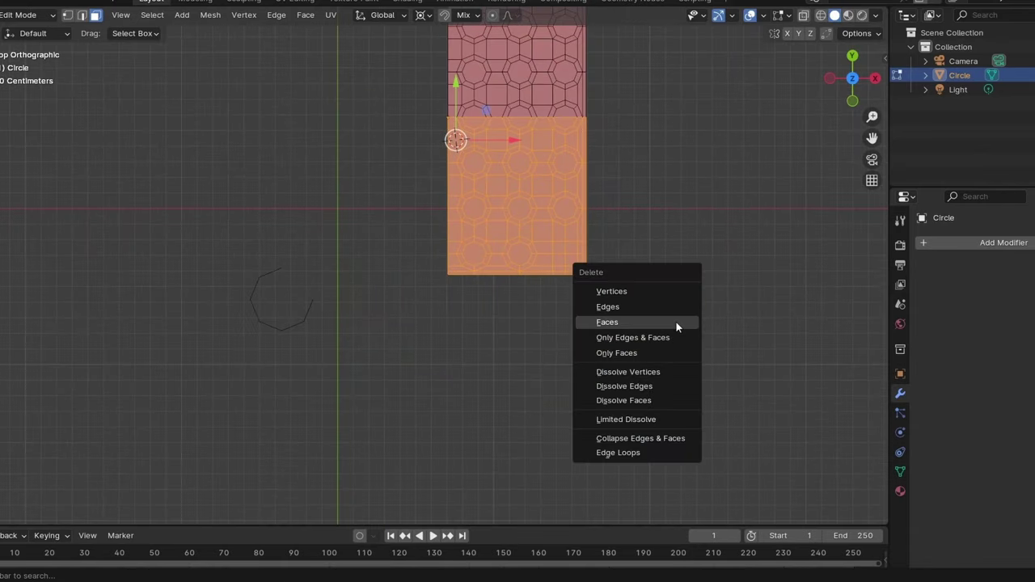
click(676, 322)
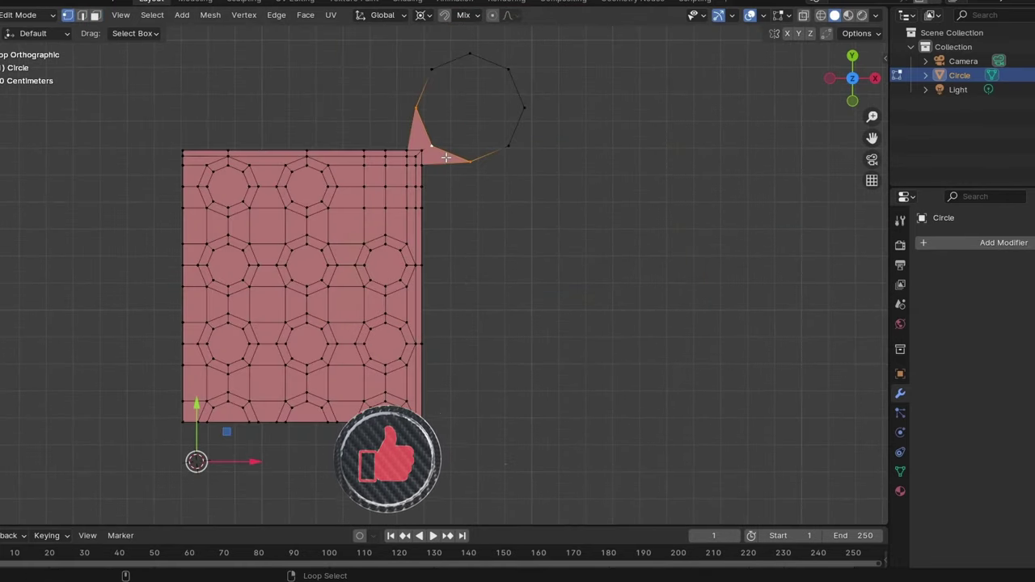
Fill the corner lug octagon, inset it into a ring, and select the panel's top edge.
alt+click(519, 111)
key(f)
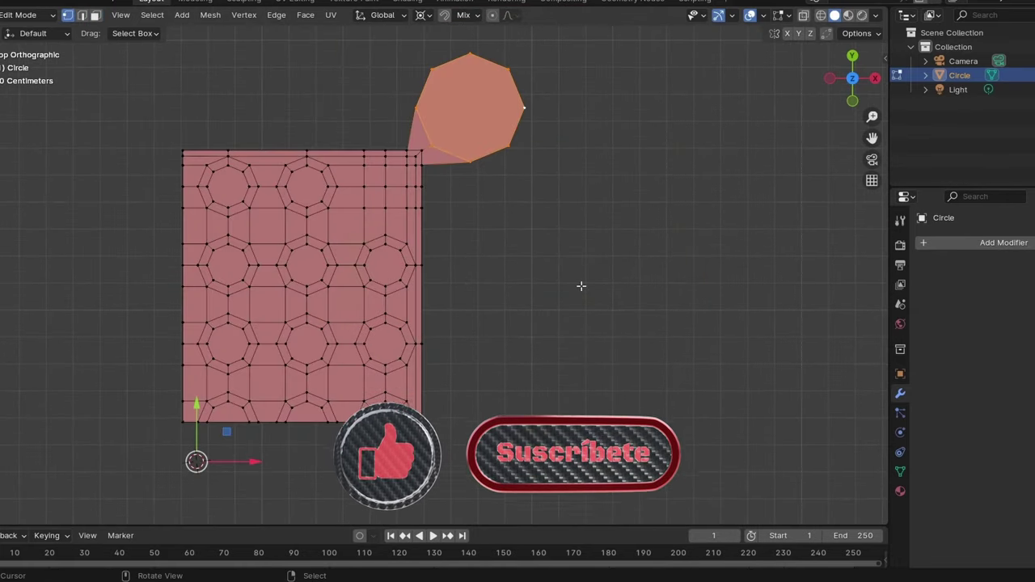
key(i)
click(573, 277)
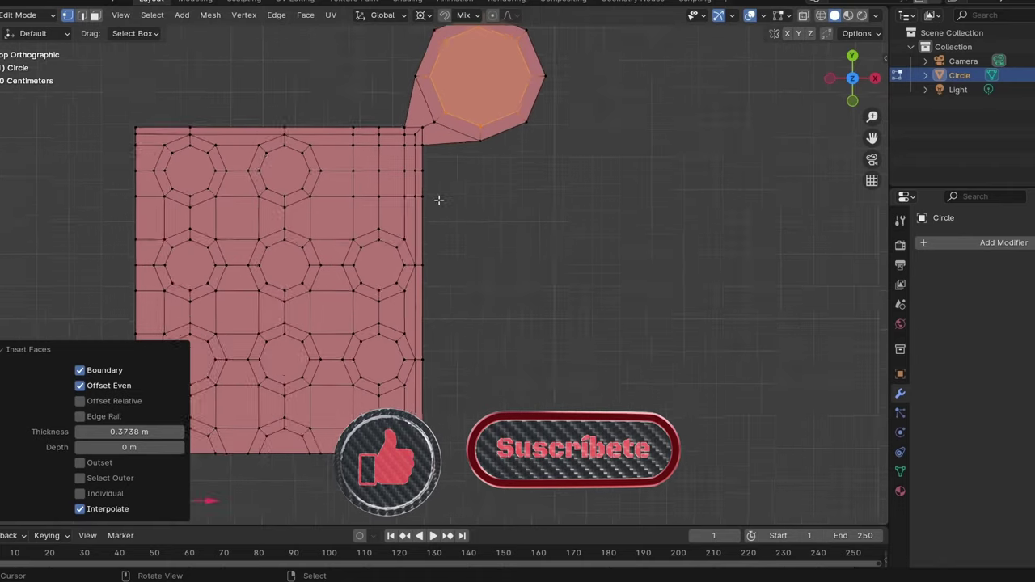
scroll(431, 200, up, 3)
ctrl+shift+click(431, 201)
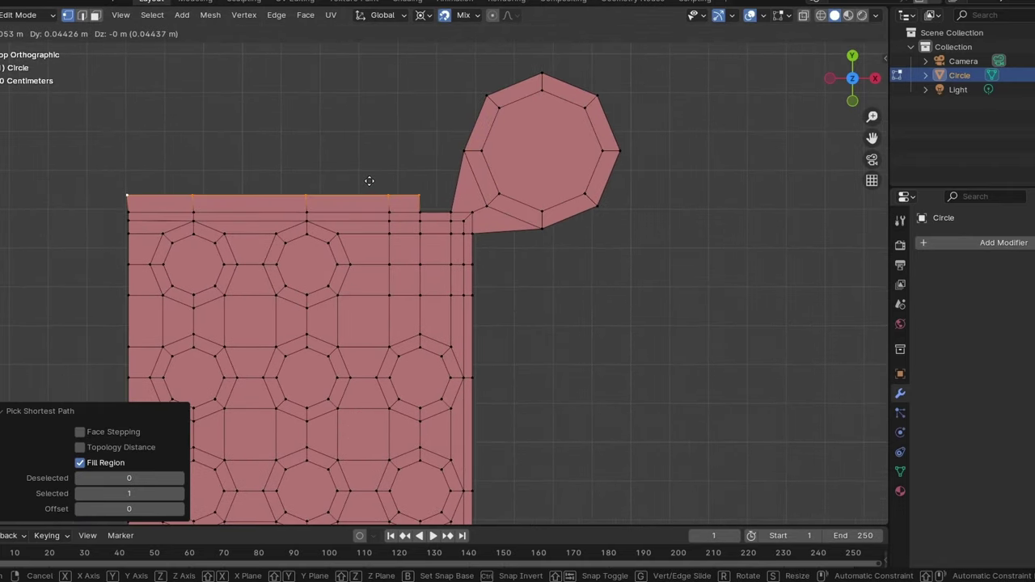
Extrude the panel's top edge 0.158 m upward, level with the corner lug.
key(g)
key(y)
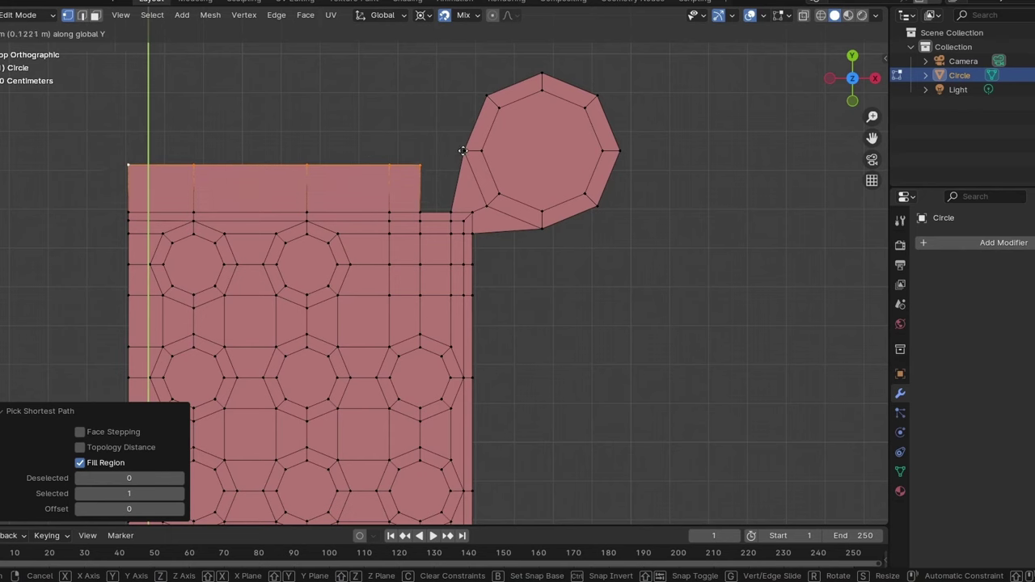
key(ctrl)
click(466, 151)
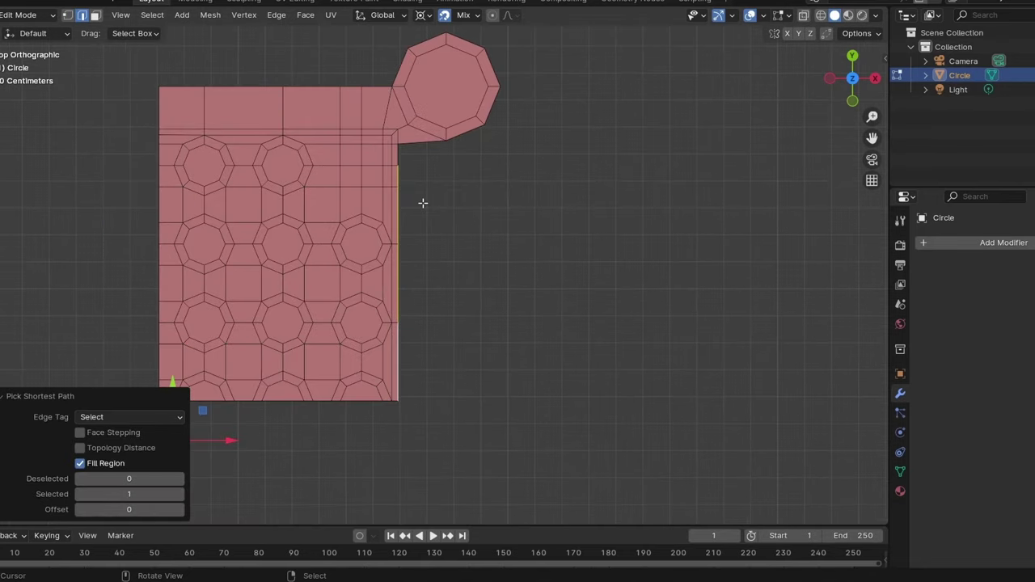
Extrude the panel's right edge 0.179 m outward along X.
key(e)
key(x)
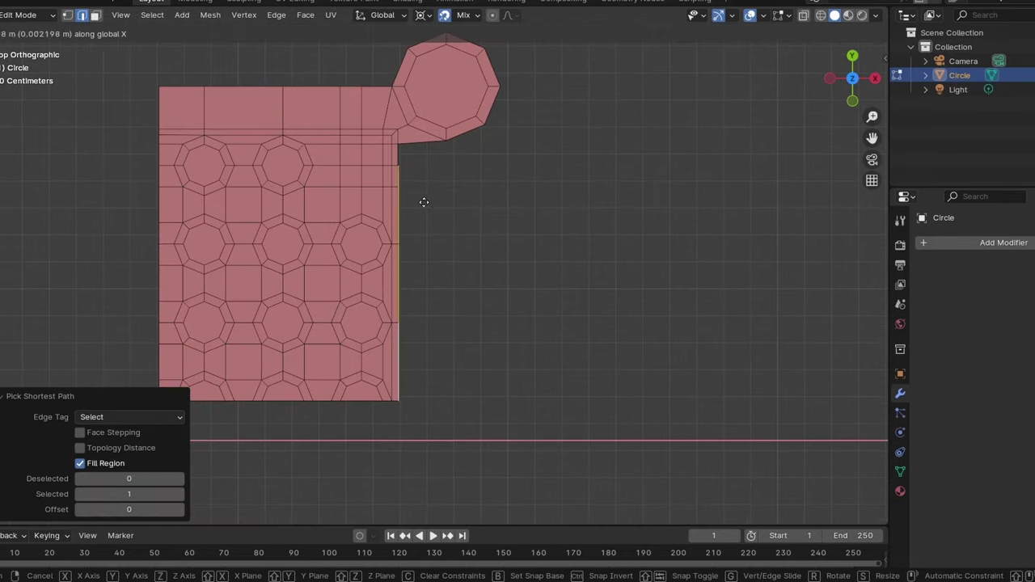
click(441, 139)
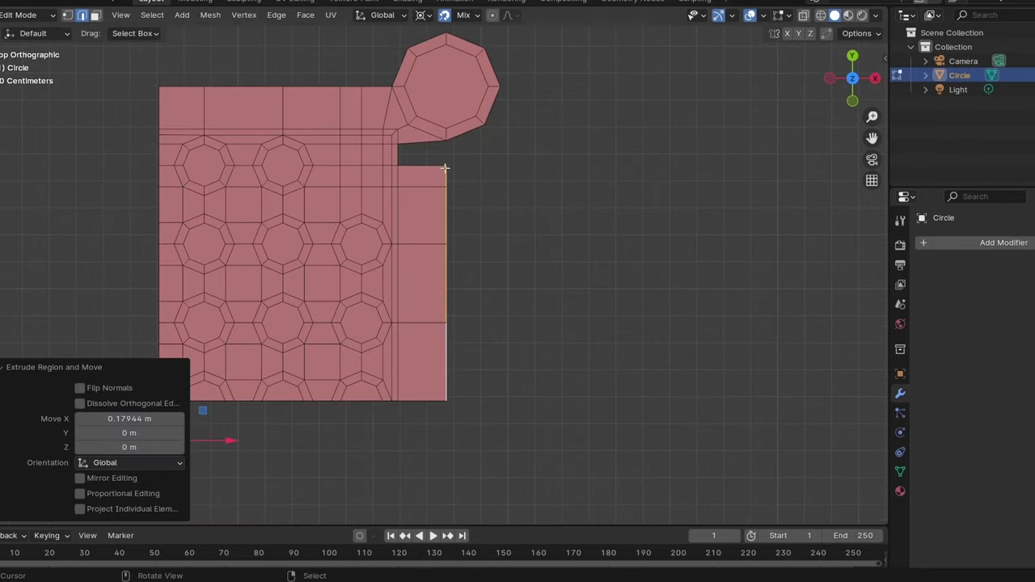
click(441, 166)
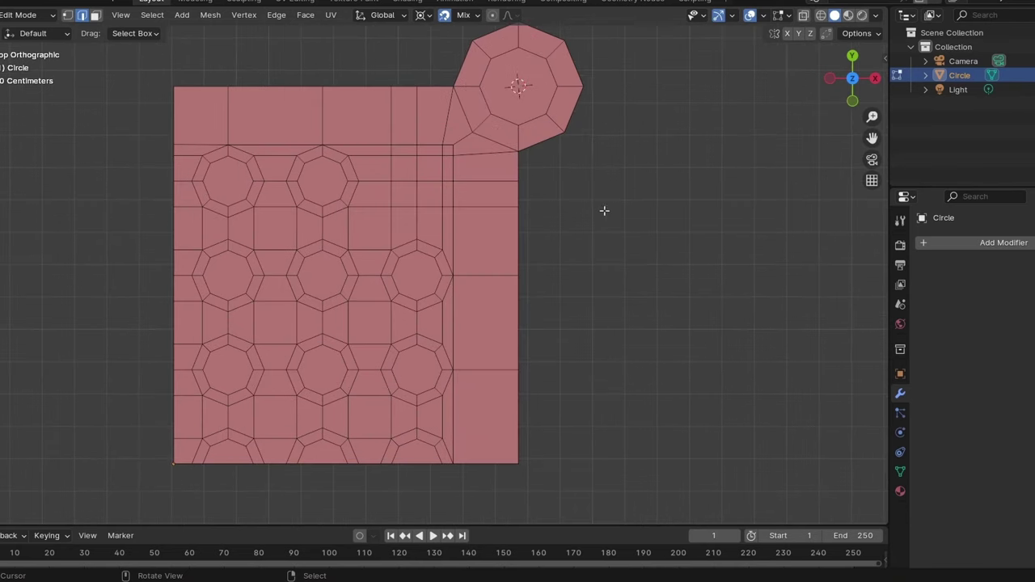
Knife-cut an edge from the top-left corner vertex to the lug's corner.
key(k)
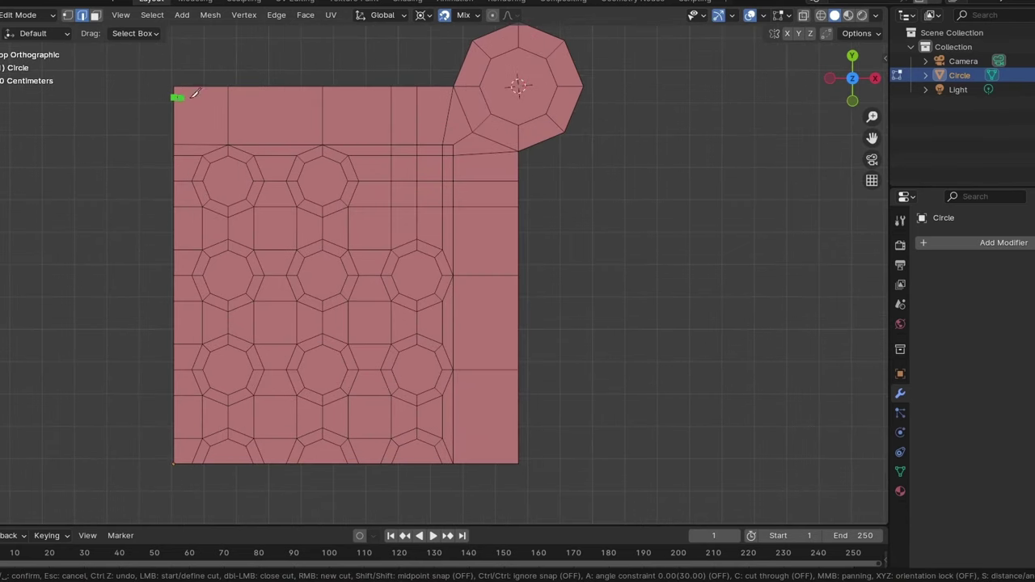
click(191, 95)
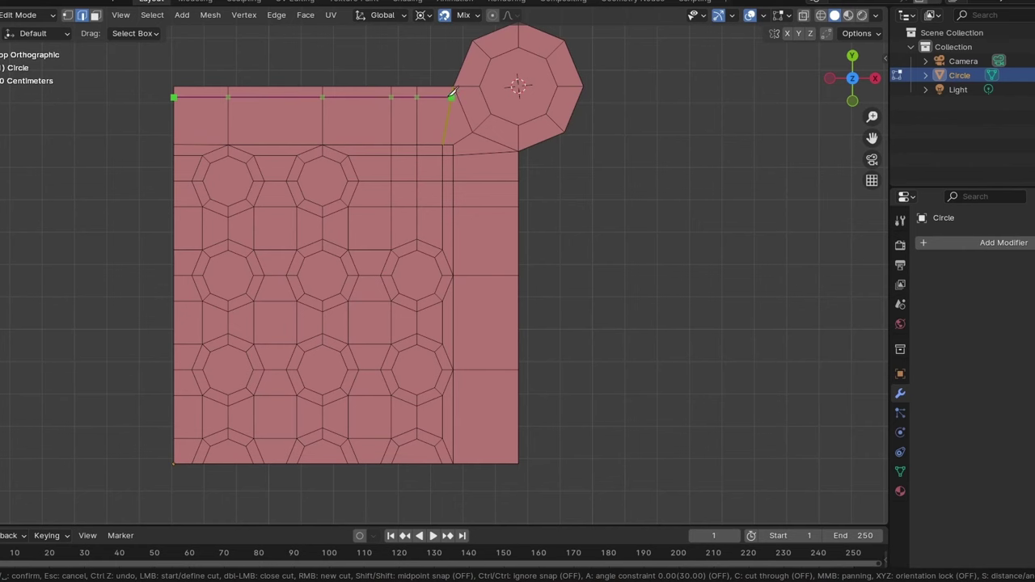
click(452, 95)
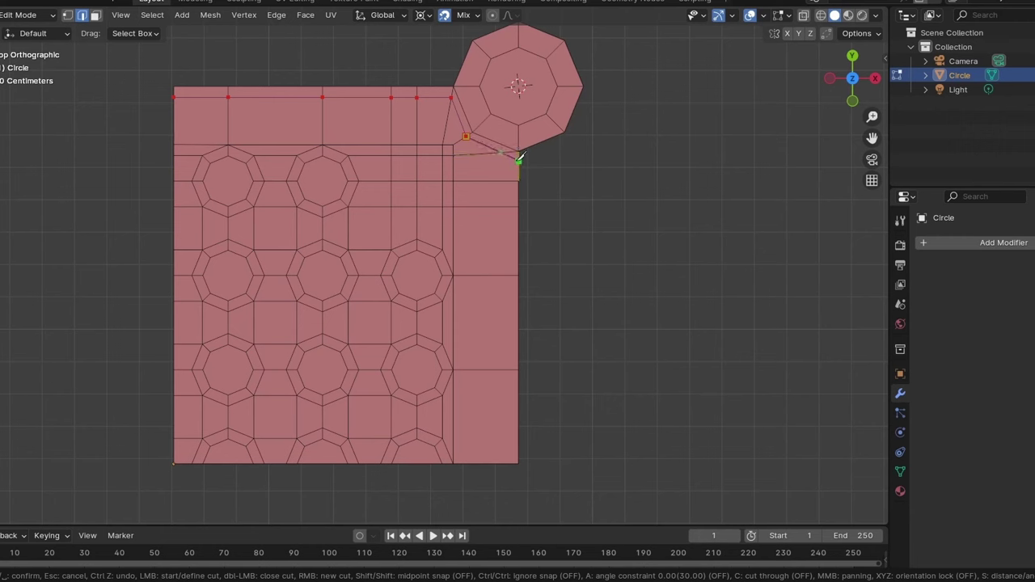
key(Return)
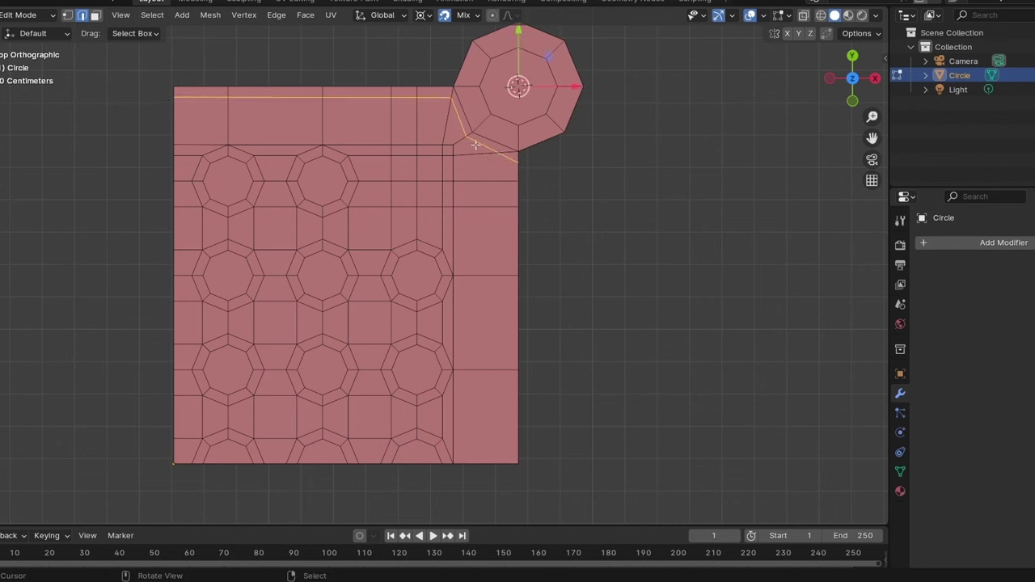
Slide the vertex where the panel meets the lug into place.
key(1)
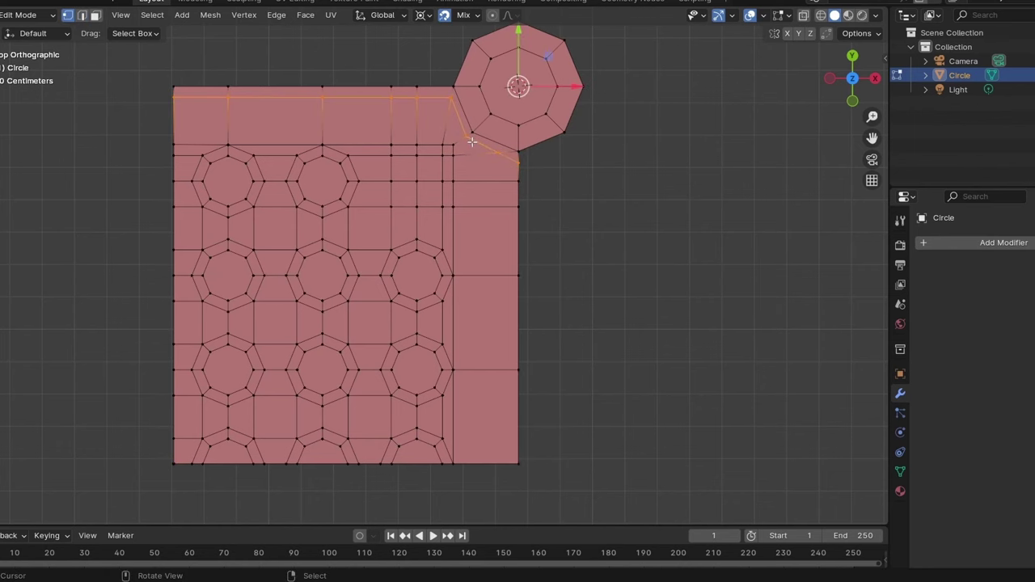
click(467, 137)
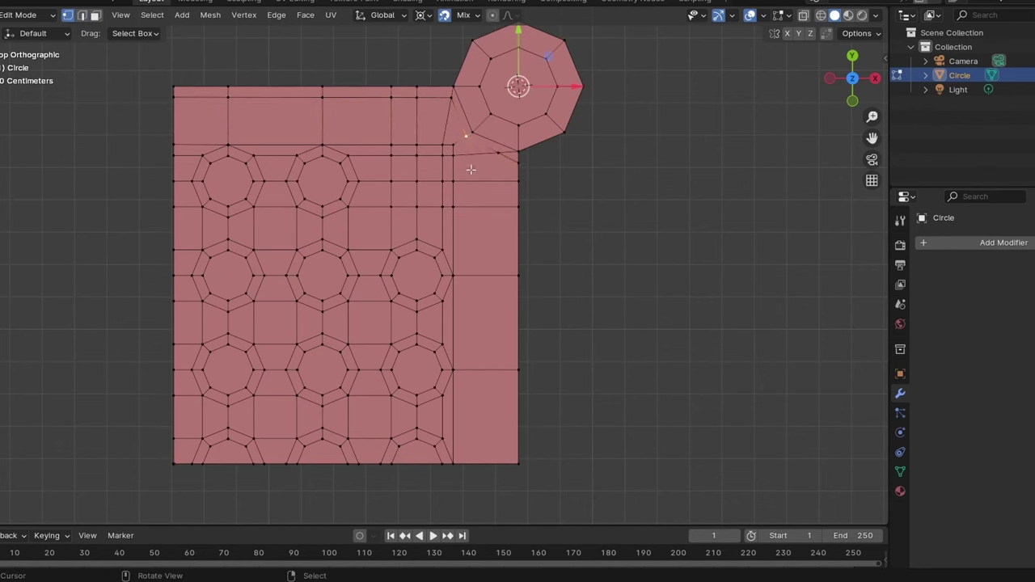
key(shift+v)
click(469, 172)
Knife-cut a vertical edge from the panel's right side to its bottom corner, then dissolve it.
key(k)
scroll(511, 187, up, 2)
click(505, 146)
shift+middle_drag(533, 401, 518, 272)
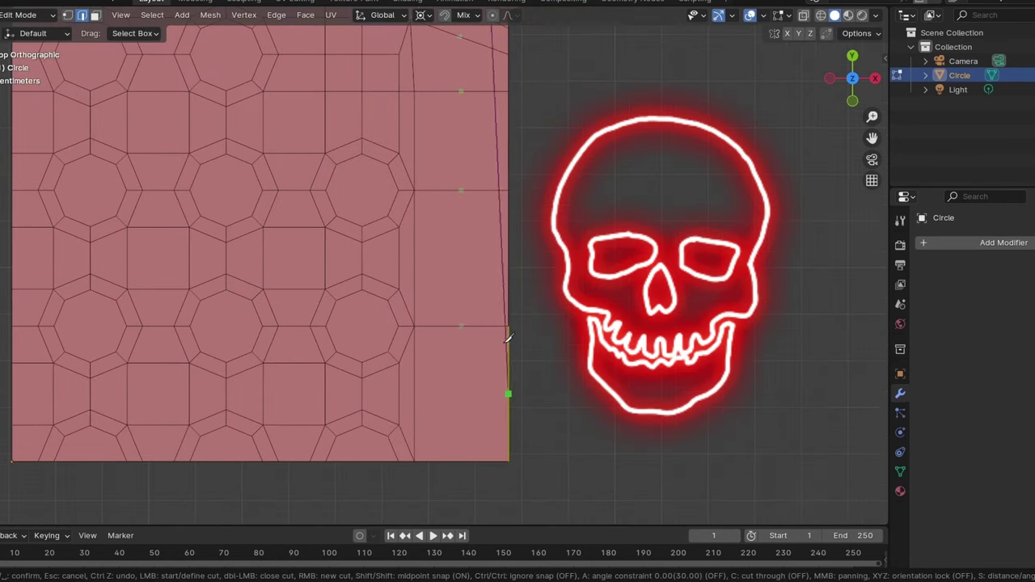
click(496, 460)
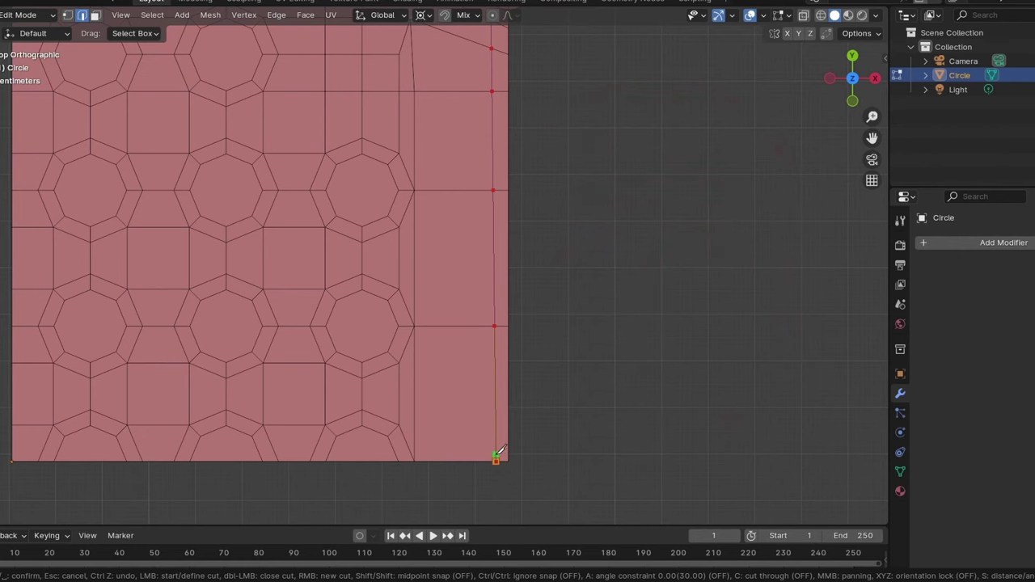
key(Return)
scroll(491, 160, down, 3)
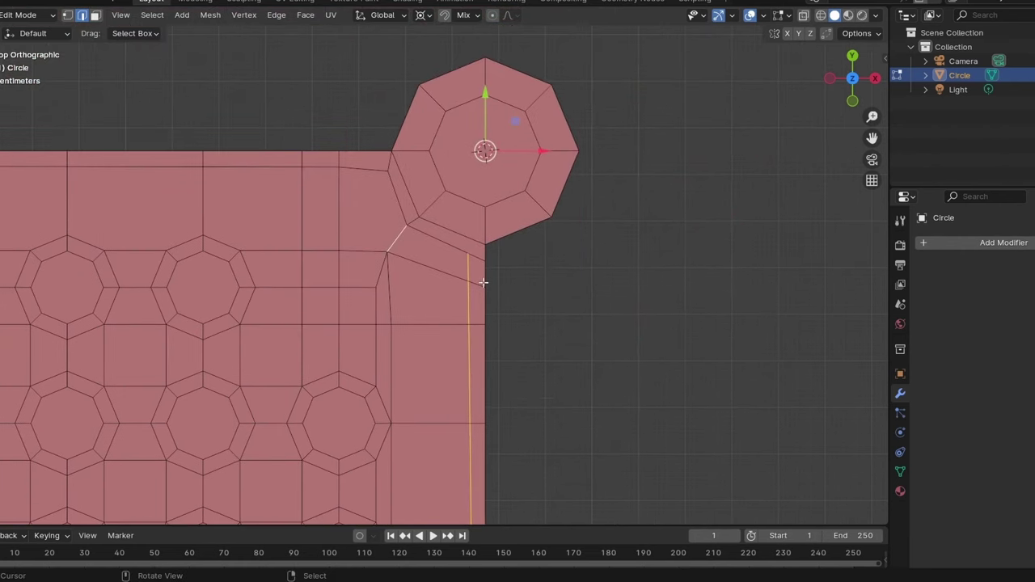
key(x)
click(492, 261)
scroll(495, 262, up, 3)
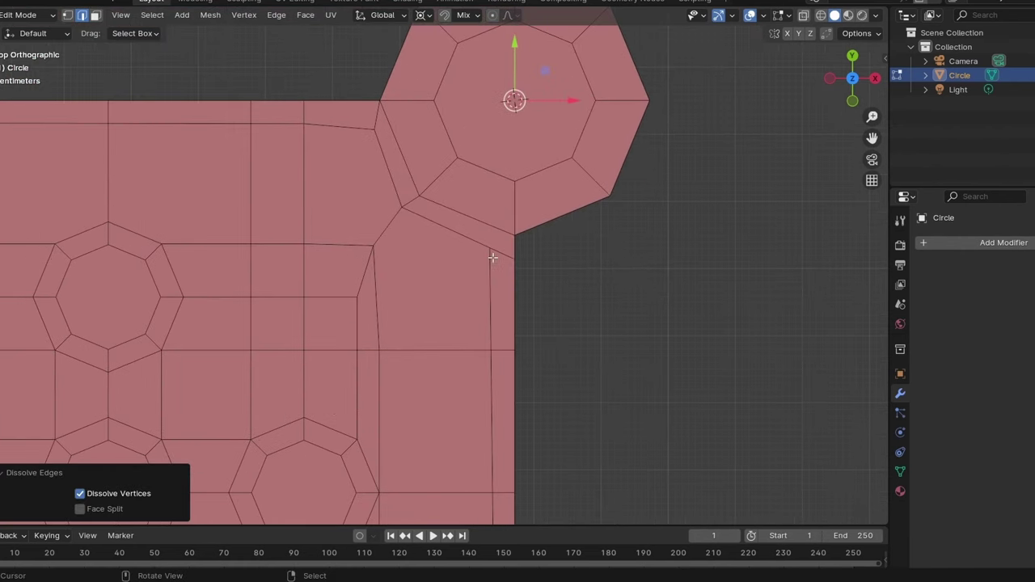
Knife-cut a short edge to the lug's corner, then dissolve it.
key(k)
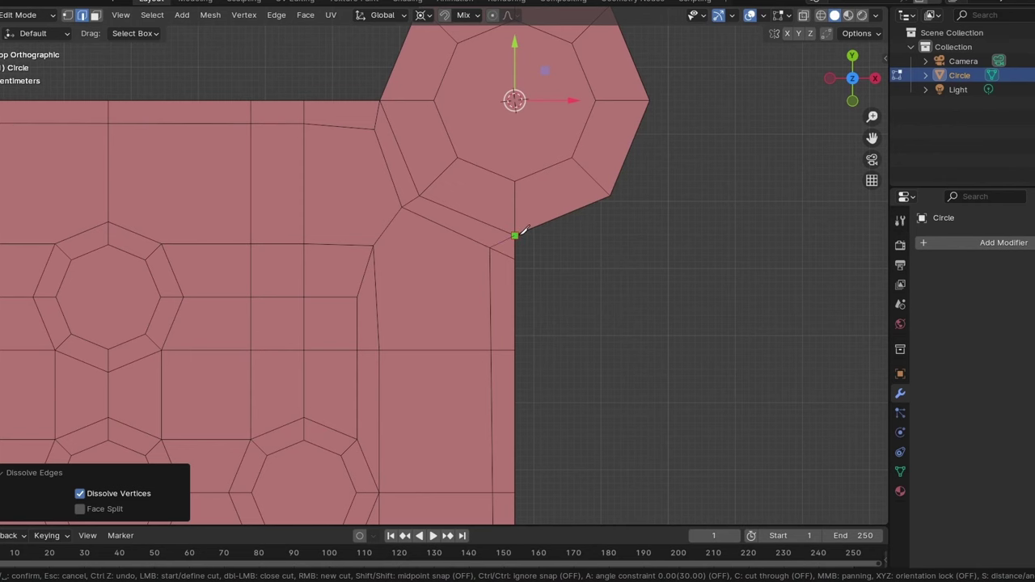
click(514, 235)
click(492, 247)
key(Return)
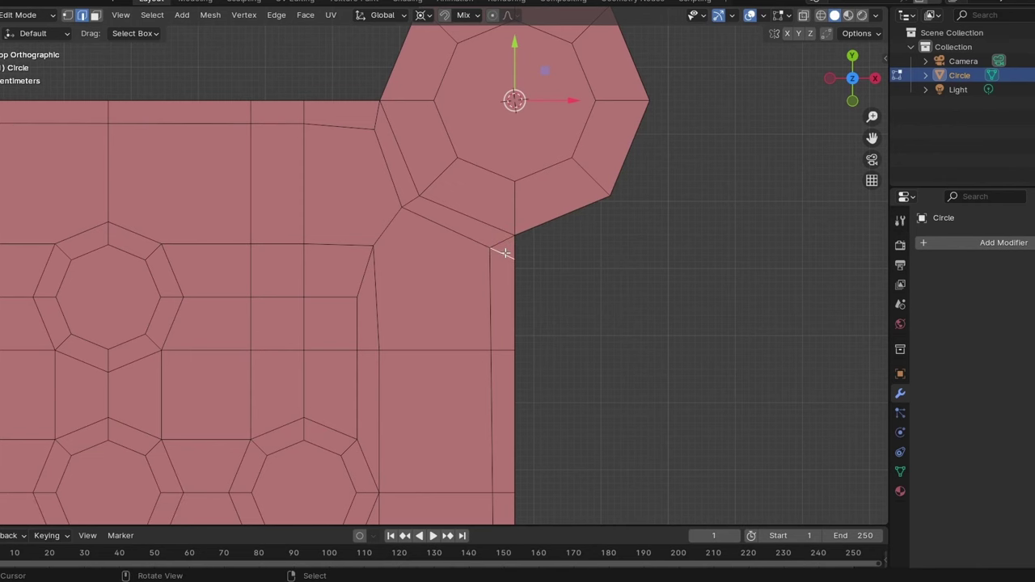
key(x)
click(504, 253)
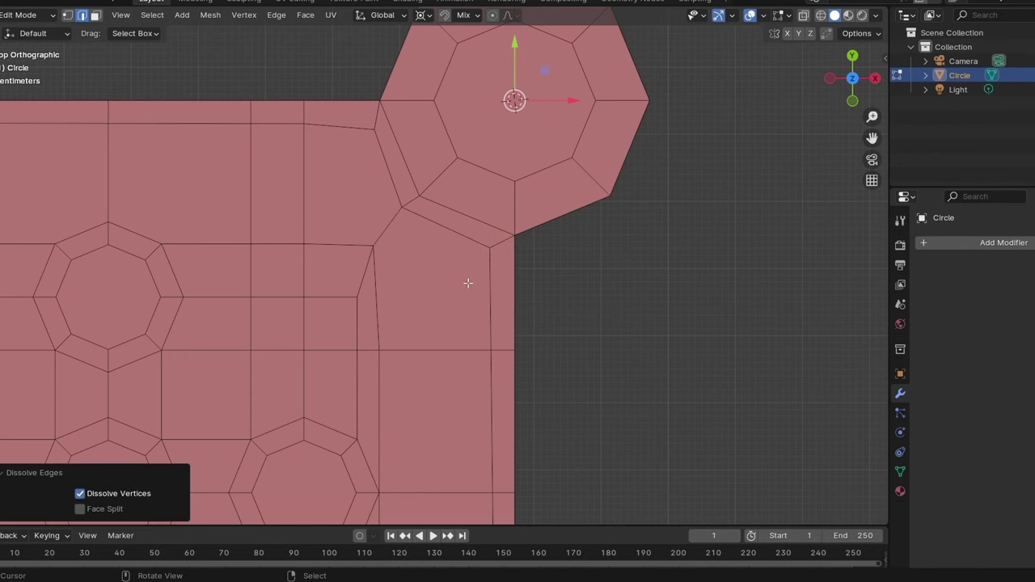
Dissolve the horizontal edges between the top holes.
scroll(467, 282, down, 1)
shift+middle_drag(425, 265, 501, 268)
scroll(497, 268, down, 1)
click(198, 253)
shift+click(349, 249)
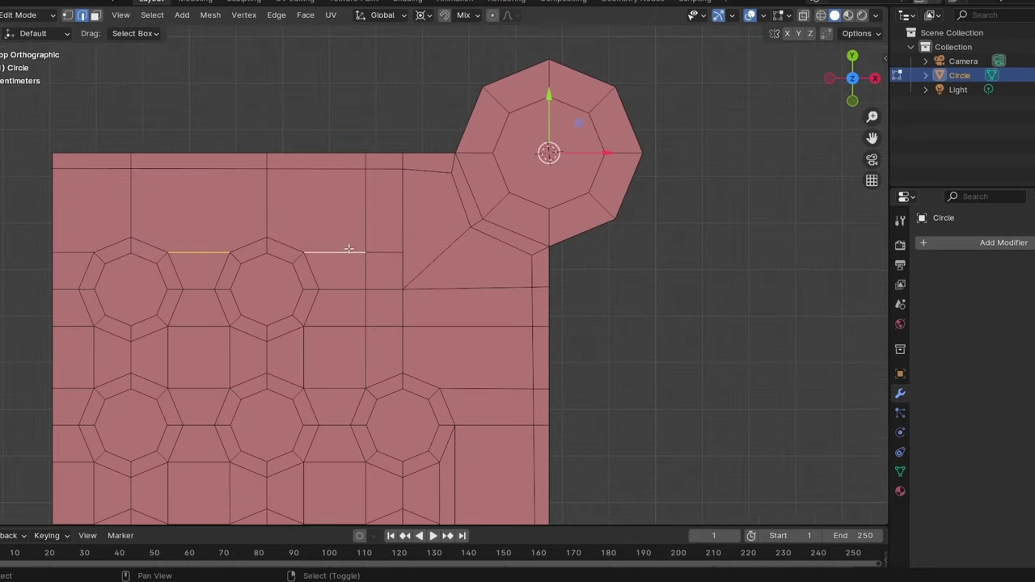
key(x)
click(386, 246)
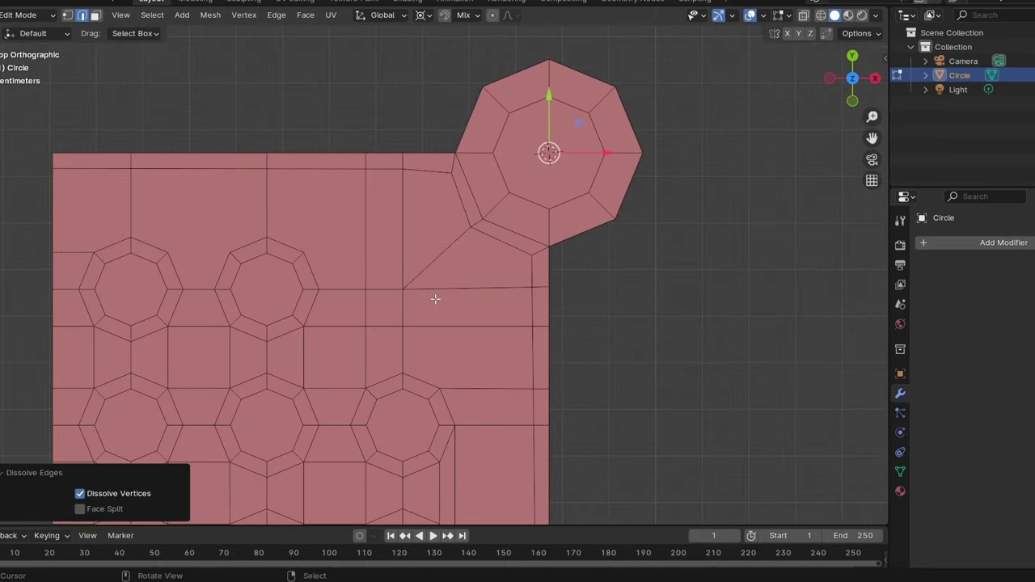
scroll(435, 298, down, 1)
shift+middle_drag(477, 342, 476, 329)
scroll(381, 253, up, 1)
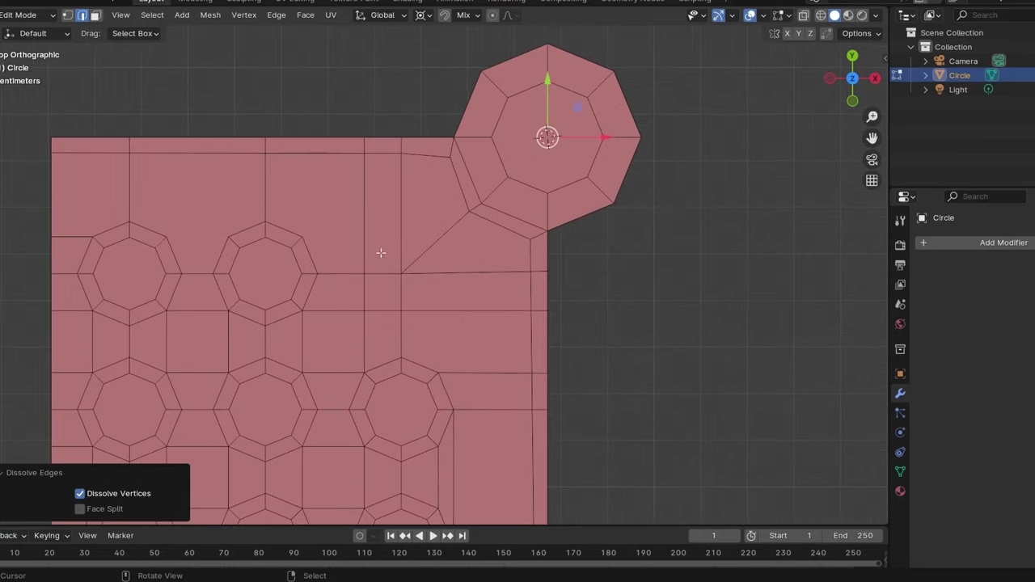
Knife-cut a diagonal edge up to the panel's top edge.
key(k)
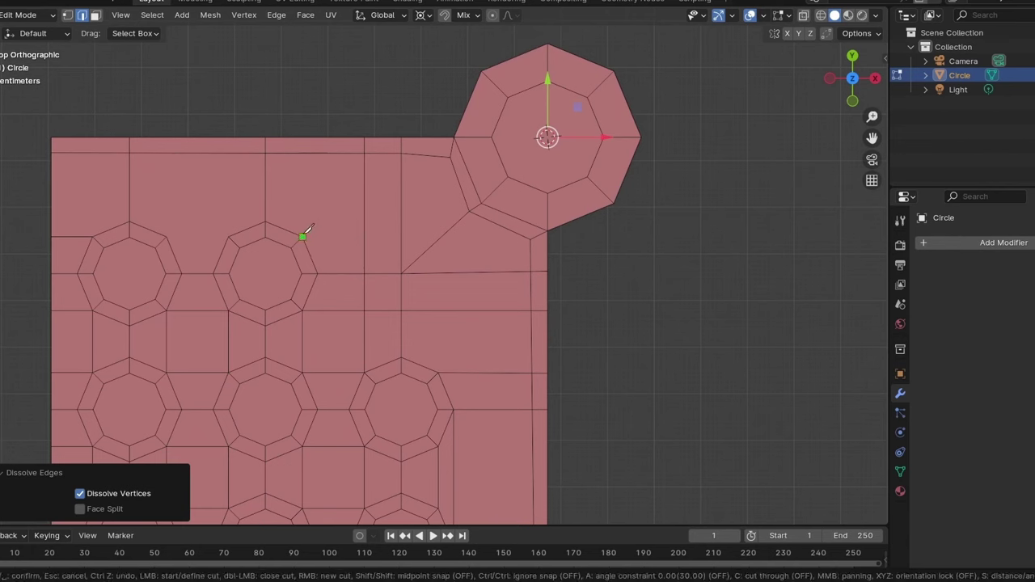
key(ctrl)
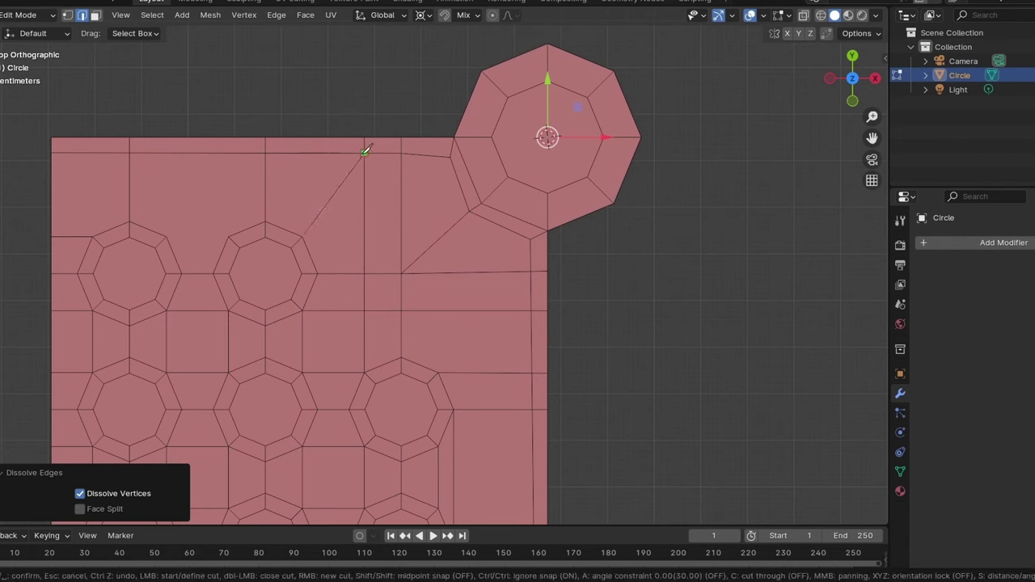
click(362, 153)
key(Return)
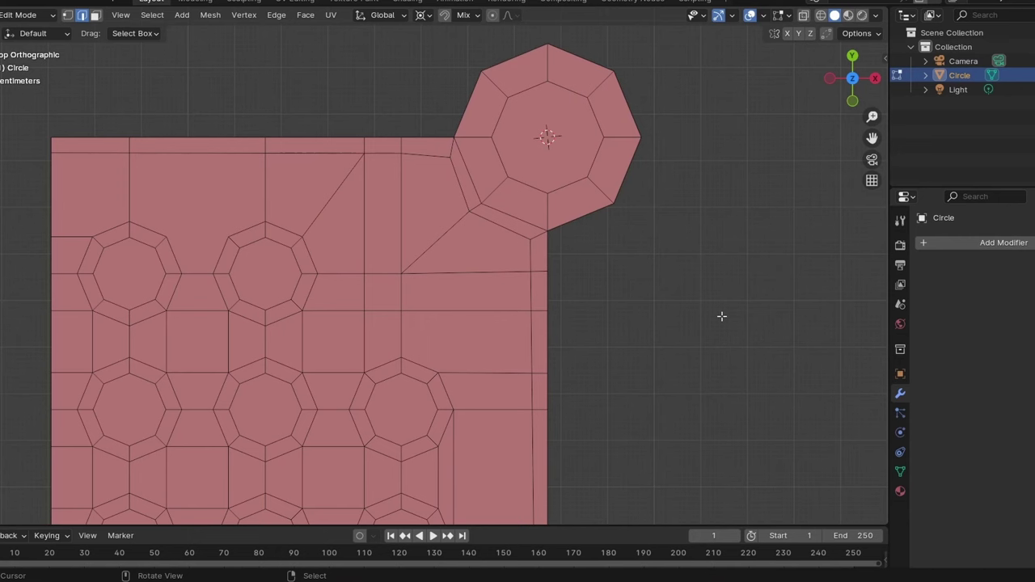
Add a centred vertical edge loop through the left column and make another knife cut.
key(ctrl+r)
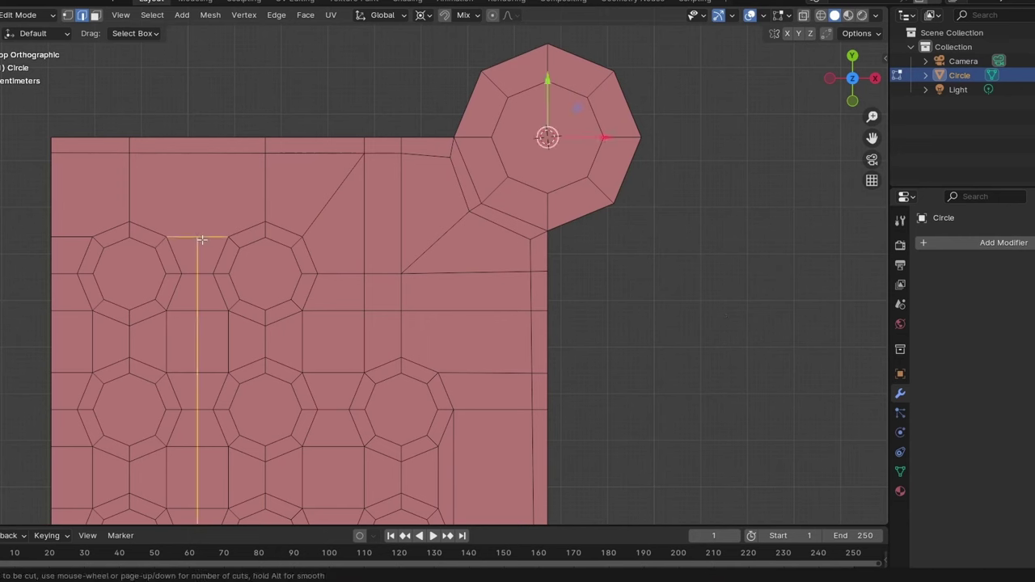
click(202, 239)
right_click(202, 239)
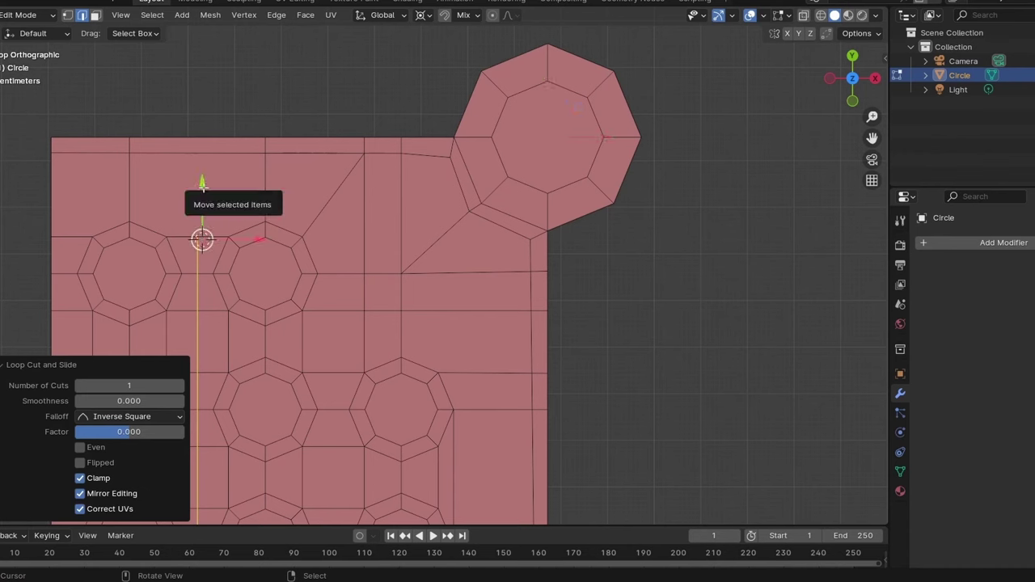
key(k)
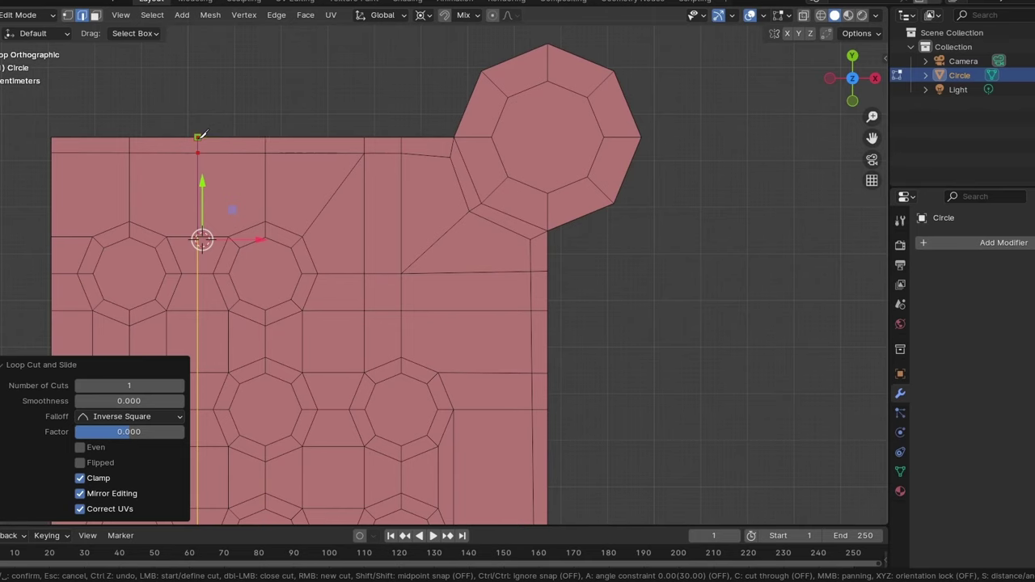
key(Return)
Add a Mirror modifier on X and Y to form the full four-lug panel.
scroll(781, 365, down, 2)
scroll(682, 354, down, 3)
key(1)
click(978, 243)
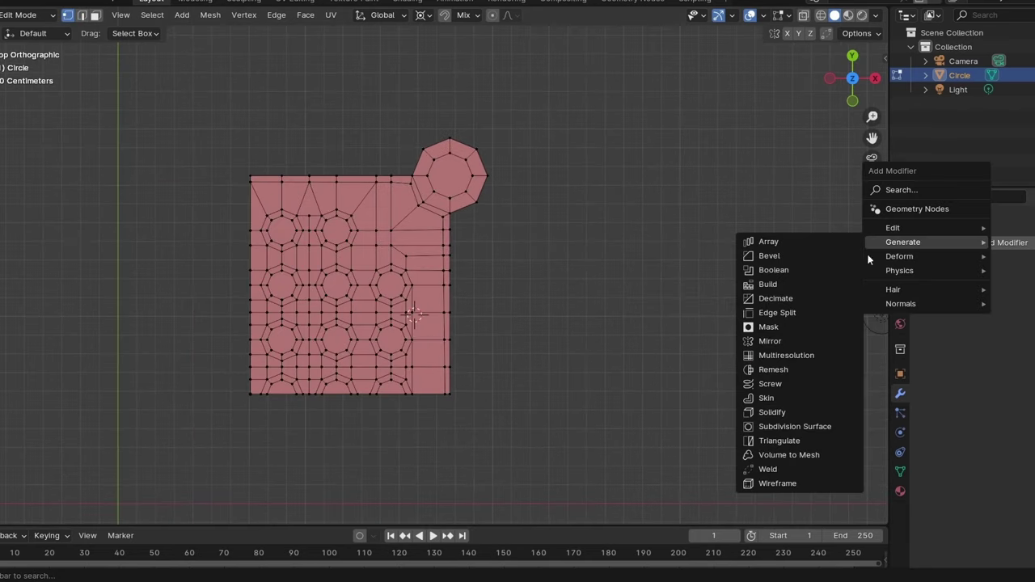
click(781, 342)
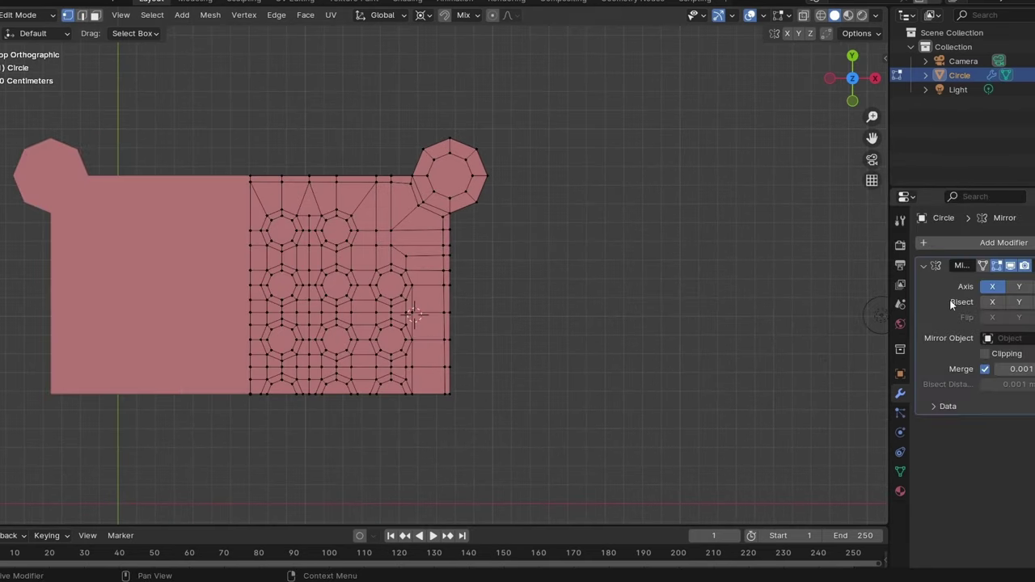
click(1019, 287)
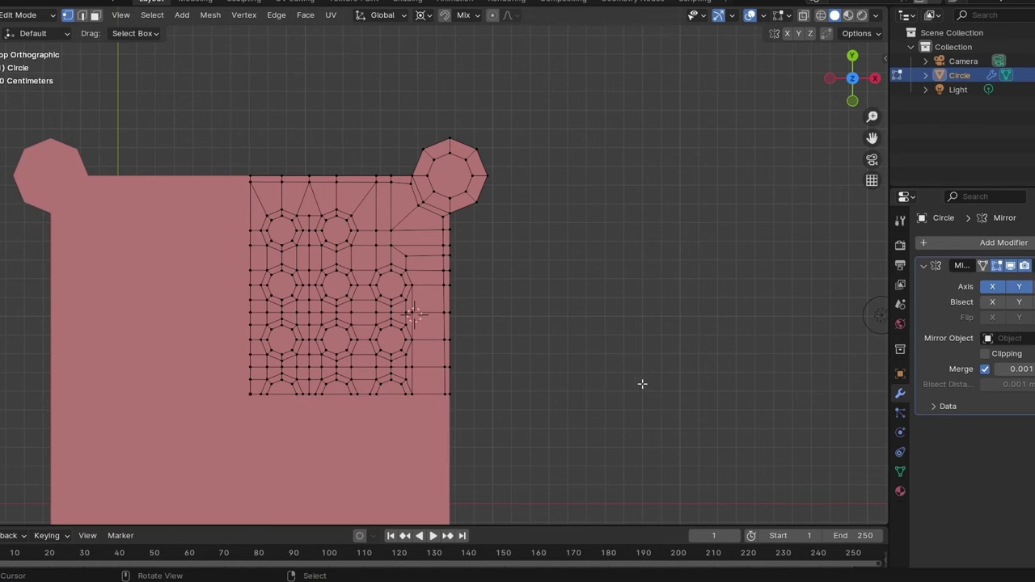
scroll(642, 384, down, 2)
shift+middle_drag(552, 388, 559, 336)
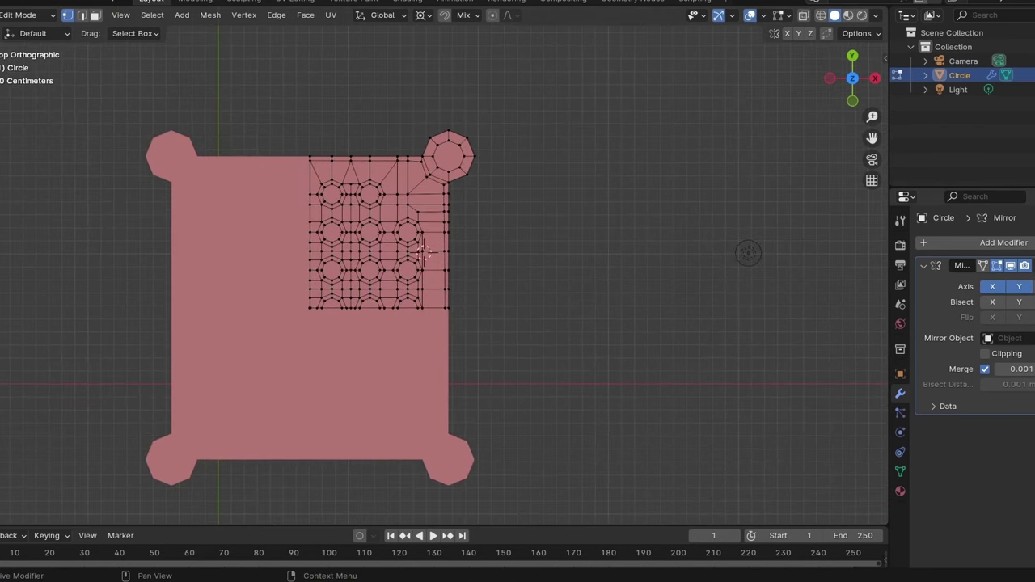
click(1029, 265)
key(Escape)
key(Tab)
Add a Subdivision Surface modifier at level 2 and view the smoothed panel.
key(ctrl+a)
key(Tab)
click(955, 243)
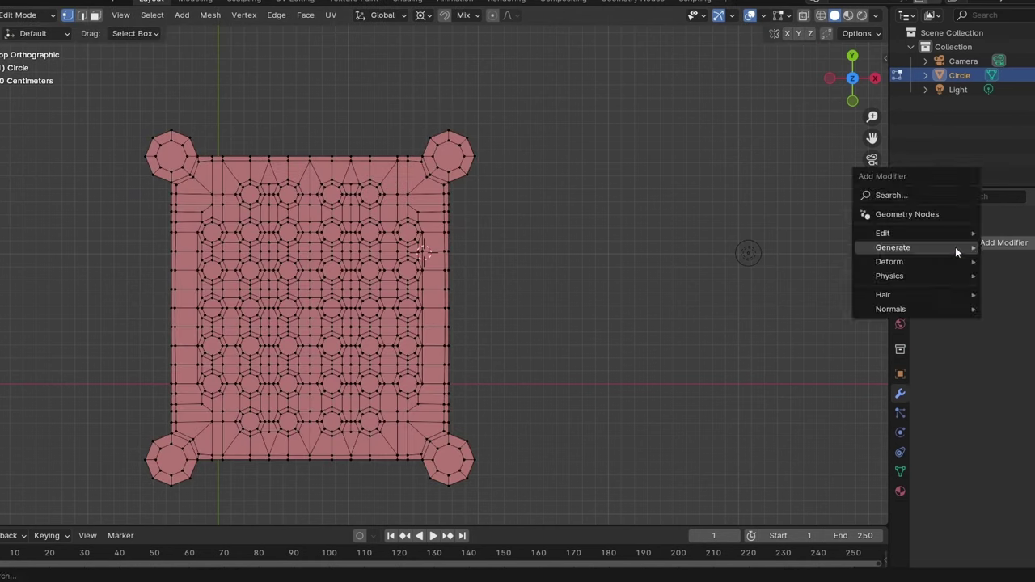
click(813, 431)
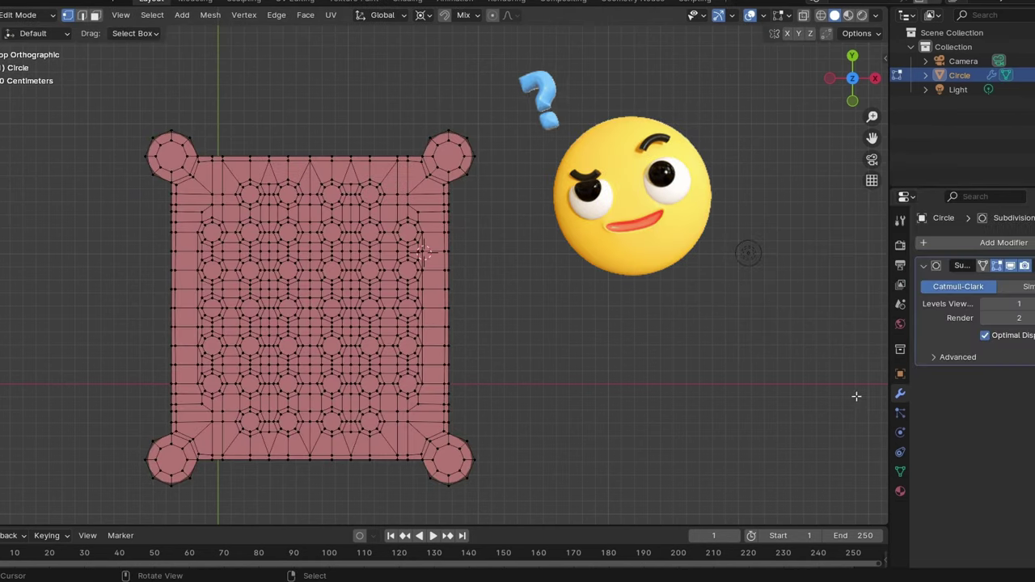
key(ctrl+2)
key(Tab)
middle_drag(565, 429, 540, 312)
Extrude the whole panel about 0.1456 m downward into a slab.
key(Tab)
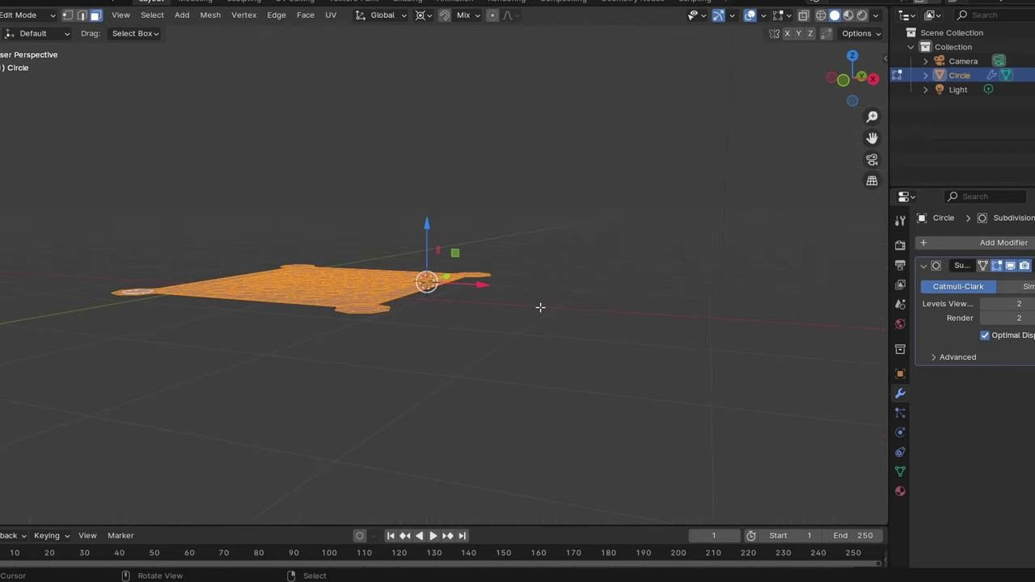
key(e)
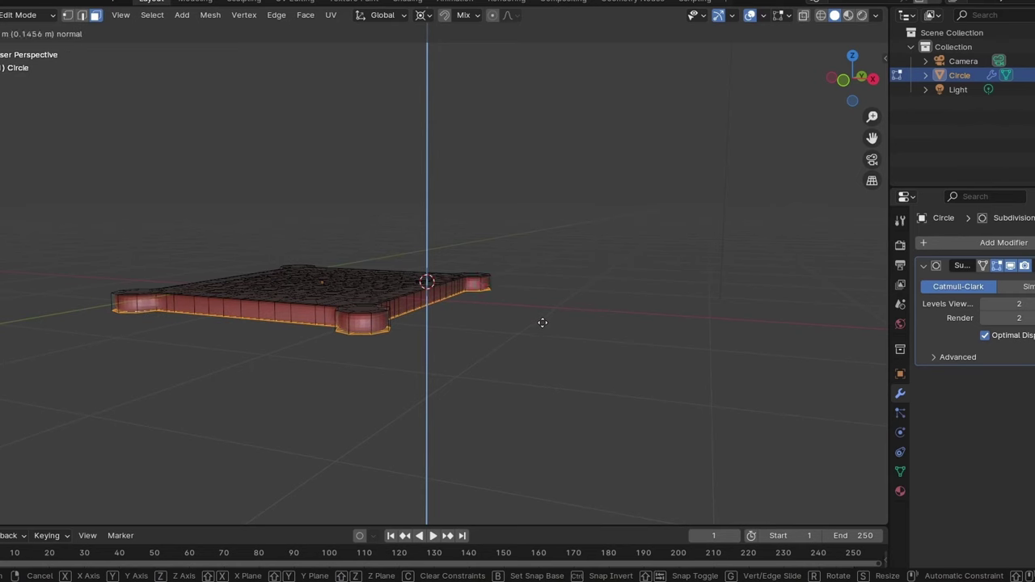
click(541, 320)
scroll(495, 360, up, 1)
scroll(496, 360, up, 1)
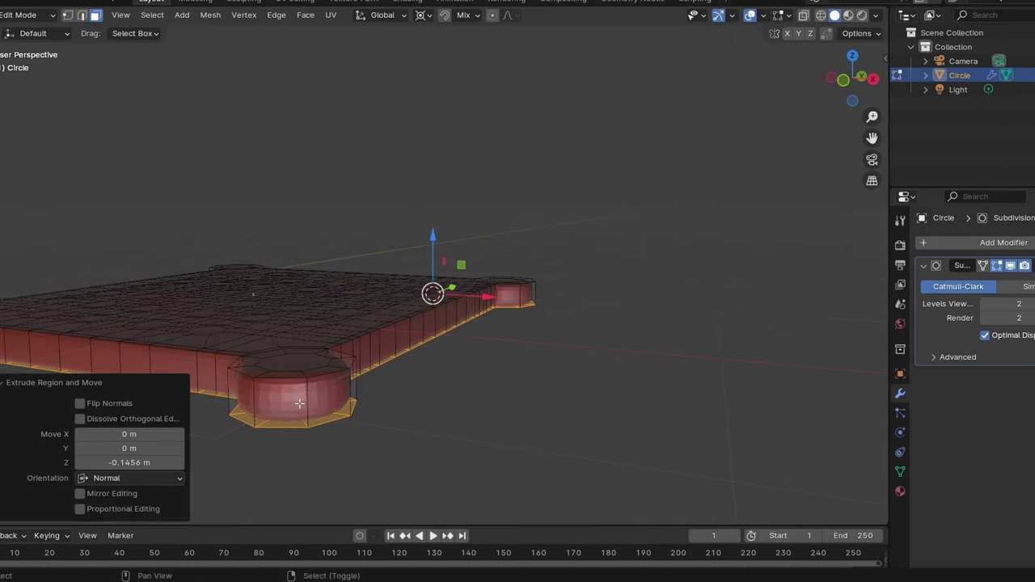
Select the top and bottom faces of the corner lugs.
shift+middle_drag(299, 402, 351, 365)
click(359, 347)
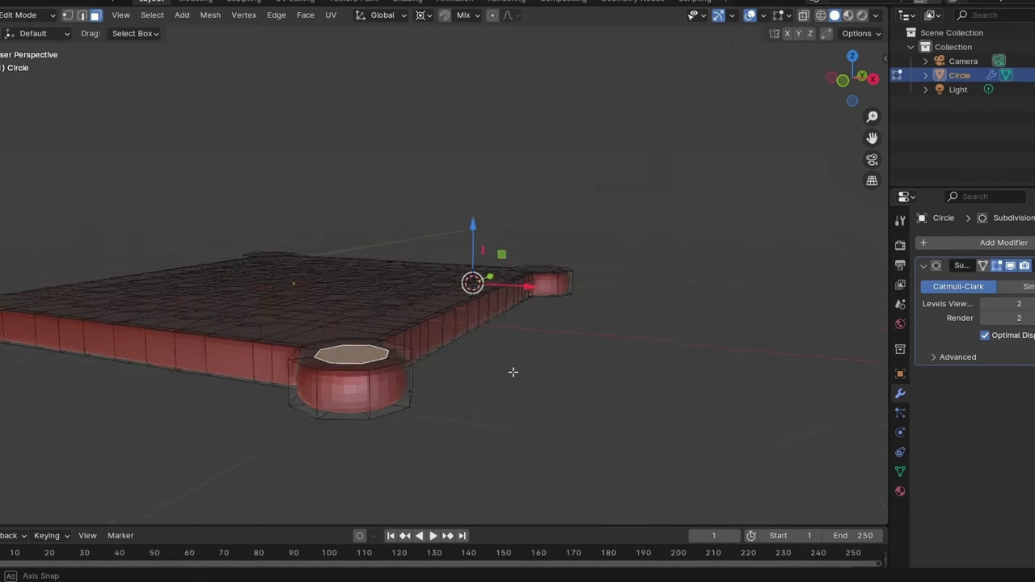
middle_drag(513, 370, 474, 389)
shift+click(609, 310)
mouse_move(614, 372)
middle_down()
mouse_move(593, 194)
mouse_move(610, 327)
mouse_move(617, 215)
middle_up()
shift+click(610, 327)
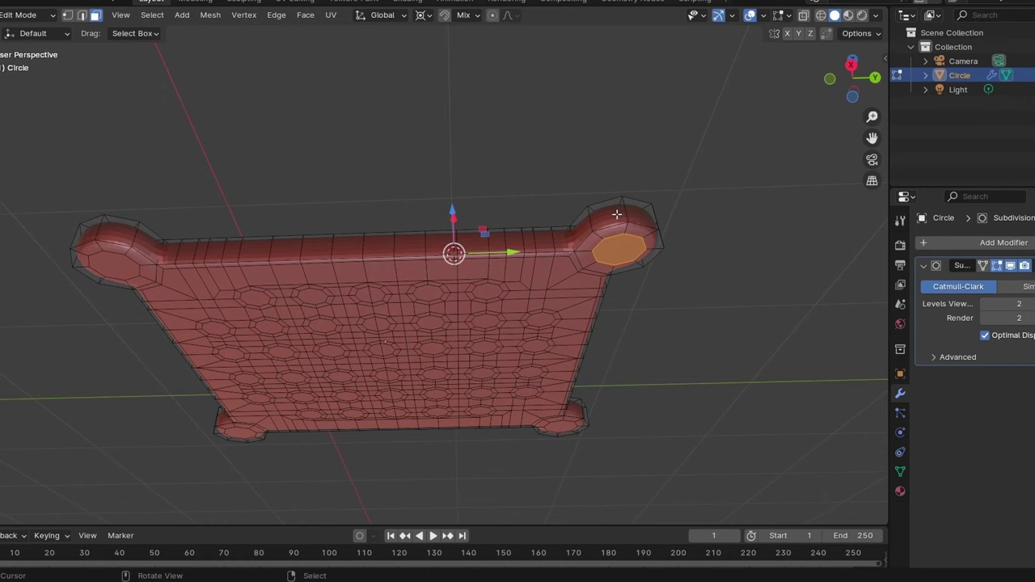
Bridge the selected lug faces with LoopTools into through-holes and show the on-cage result.
right_click(664, 209)
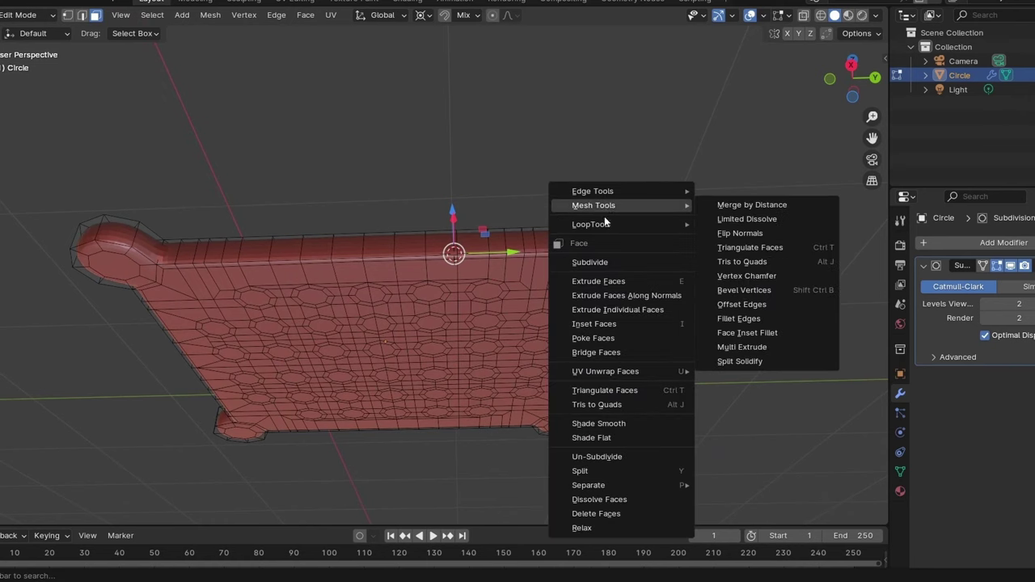
mouse_move(591, 224)
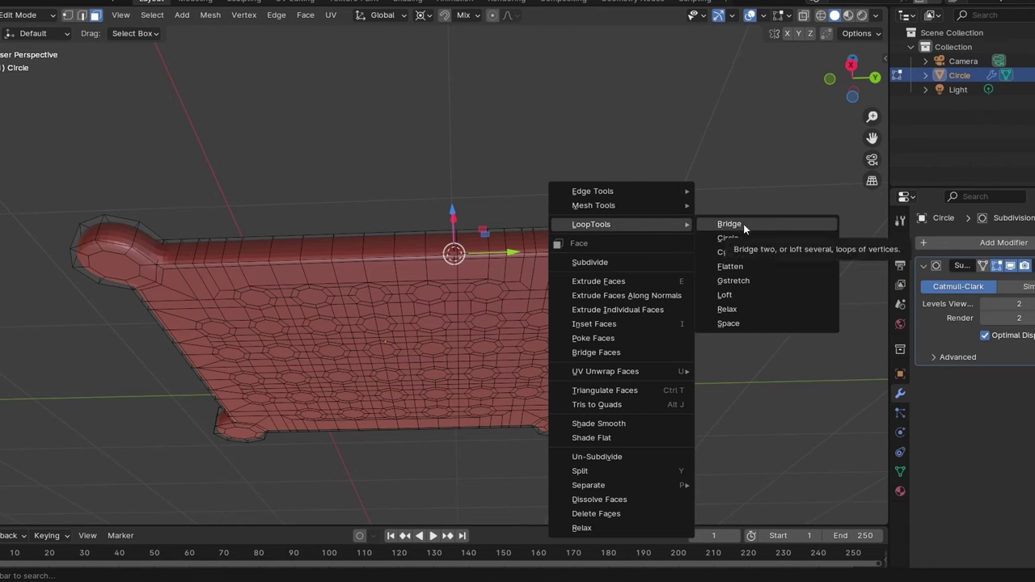
click(744, 224)
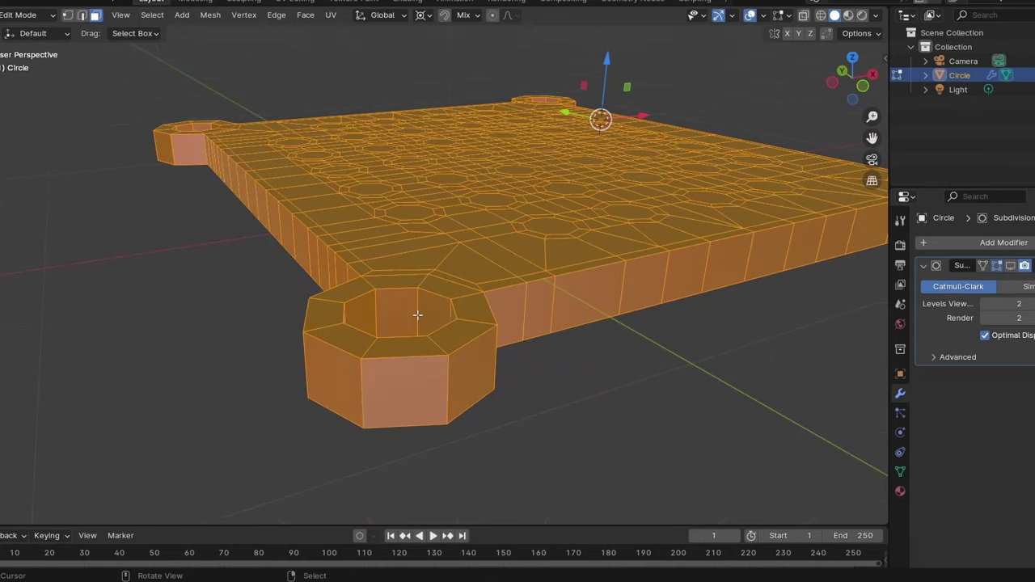
click(1011, 265)
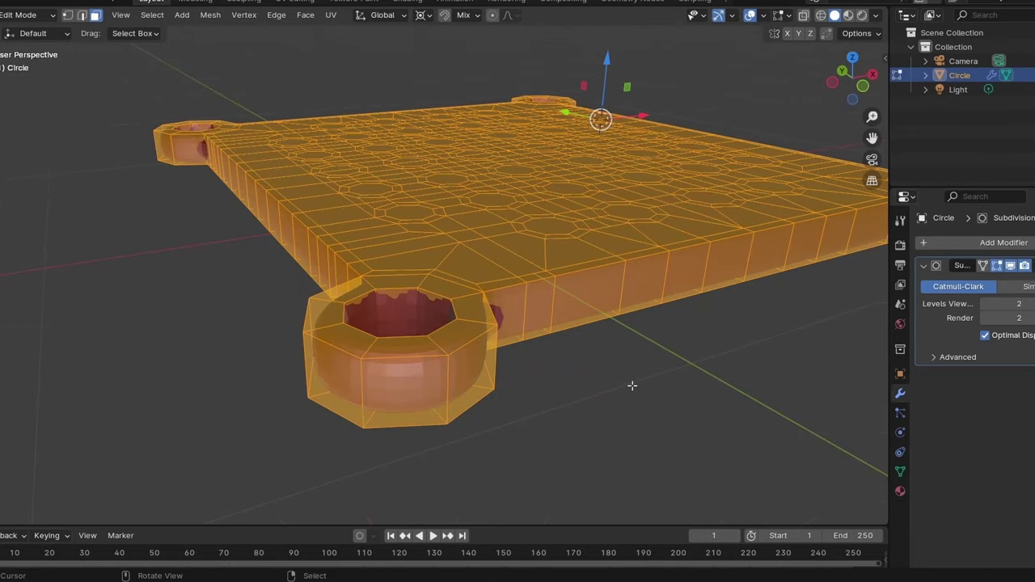
scroll(632, 386, down, 3)
middle_drag(631, 386, 468, 285)
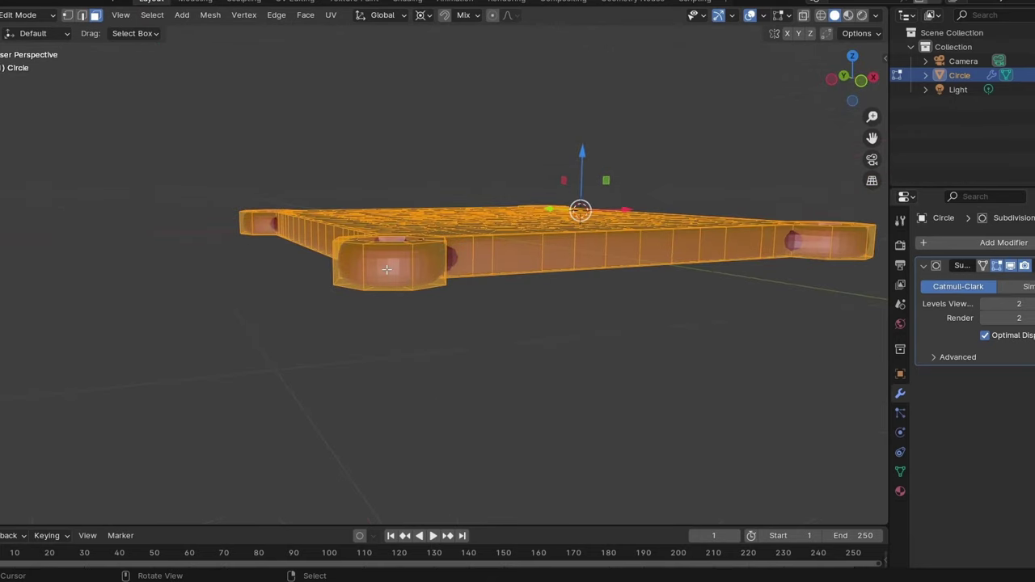
key(ctrl+r)
Add holding loop cuts near the slab's top and bottom side edges.
click(361, 271)
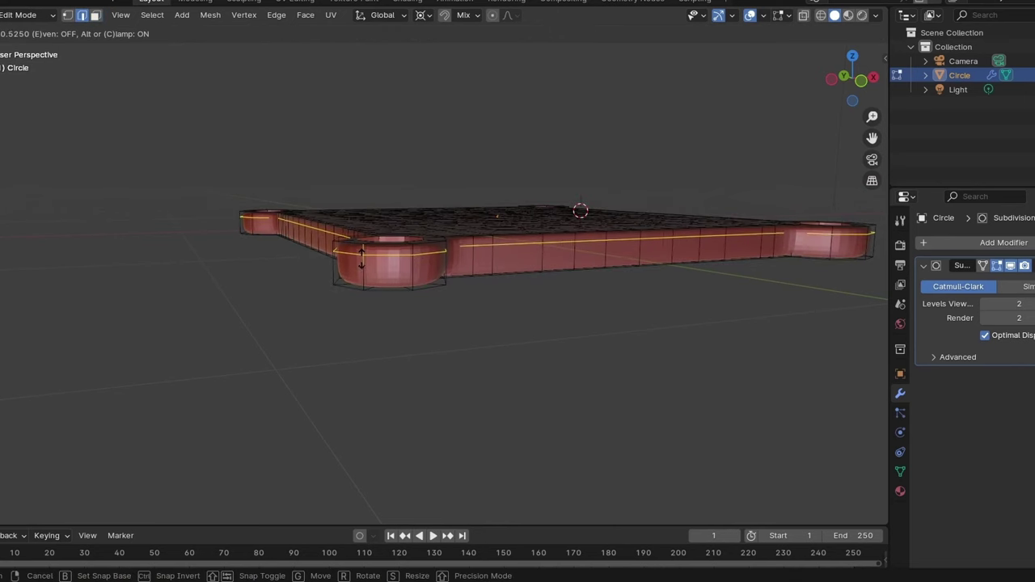
click(361, 253)
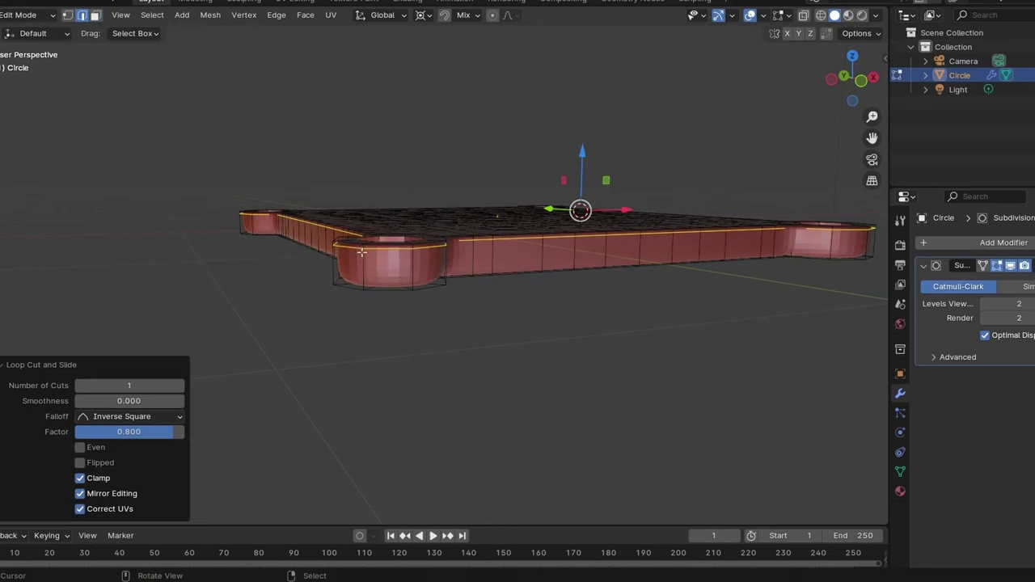
key(g)
key(g)
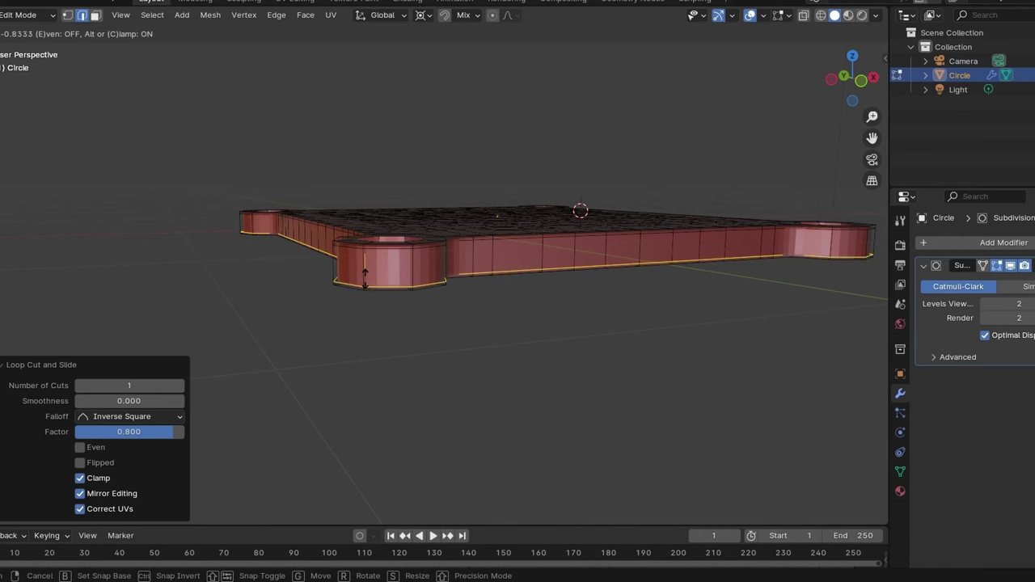
middle_drag(363, 275, 519, 172)
scroll(519, 172, up, 4)
scroll(519, 171, up, 3)
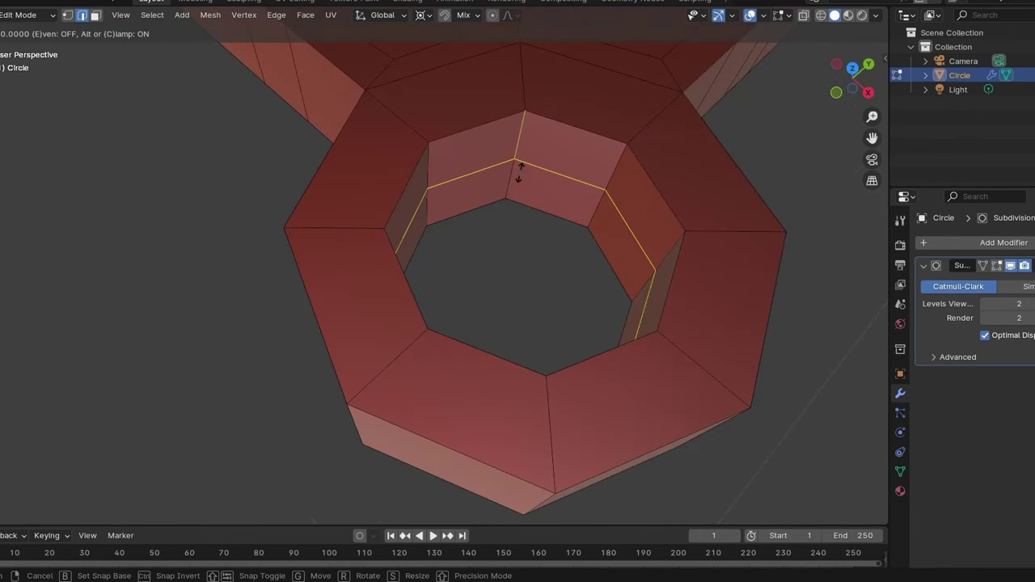
right_click(519, 171)
Bevel the edge loop inside a lug hole and slide the rim loop toward the hole edge.
key(ctrl+b)
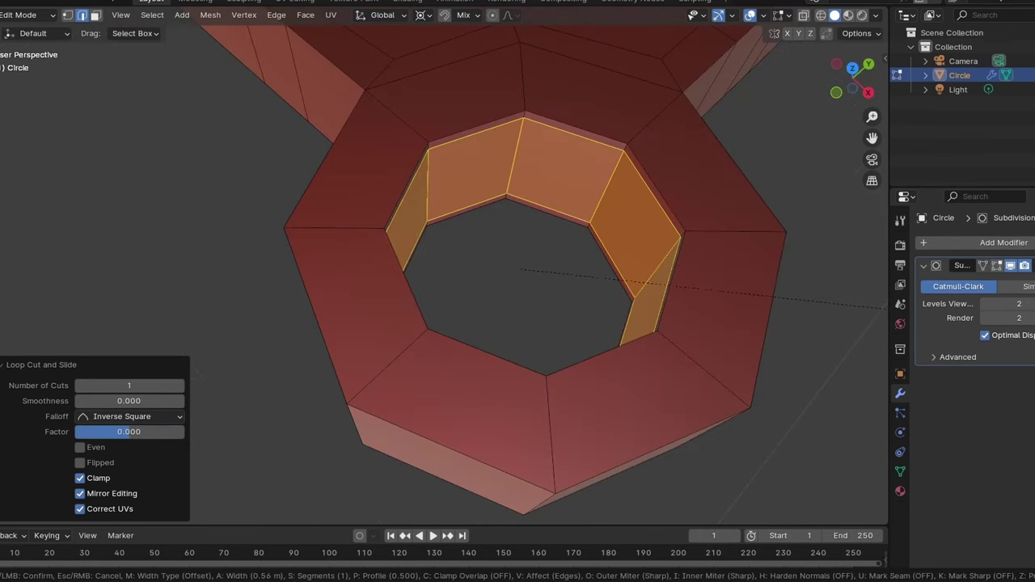
key(Return)
alt+click(637, 131)
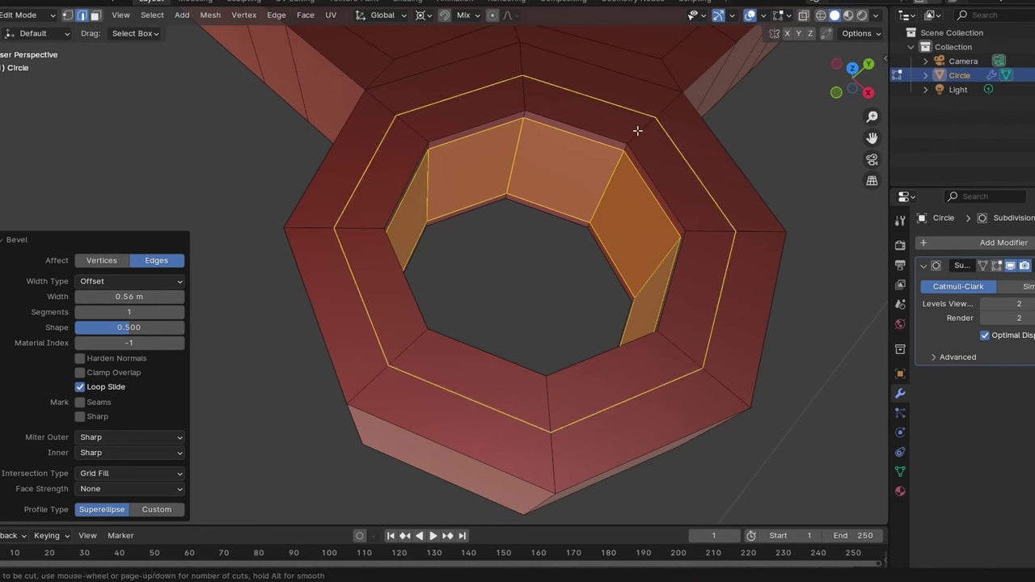
key(g)
key(g)
click(616, 151)
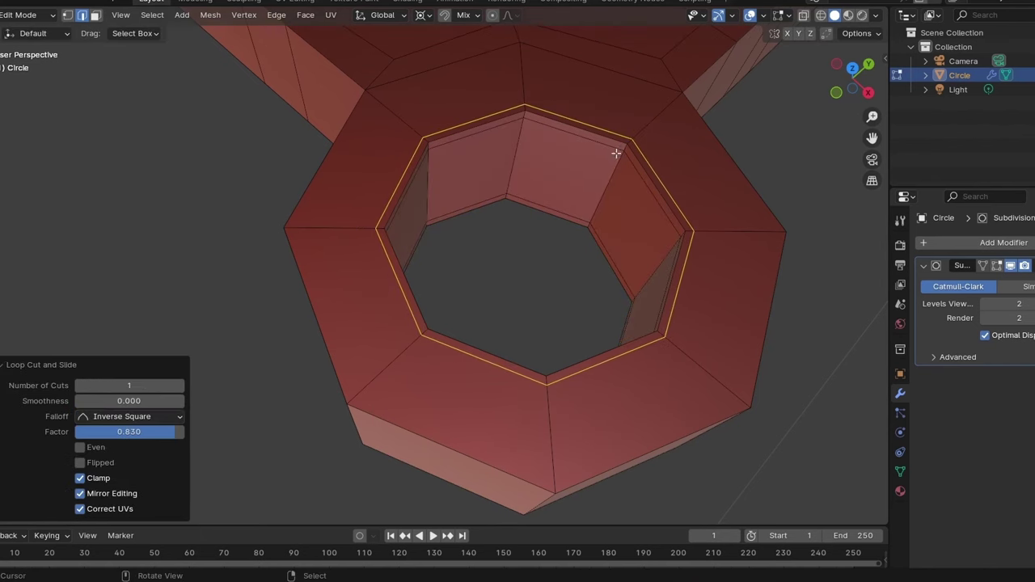
scroll(614, 158, down, 5)
scroll(663, 154, down, 2)
mouse_move(663, 154)
shift+middle_down()
mouse_move(324, 274)
mouse_move(227, 275)
mouse_move(245, 224)
mouse_move(385, 170)
shift+middle_up()
Dissolve the stray vertical edge loop down the panel's middle.
key(ctrl+r)
key(x)
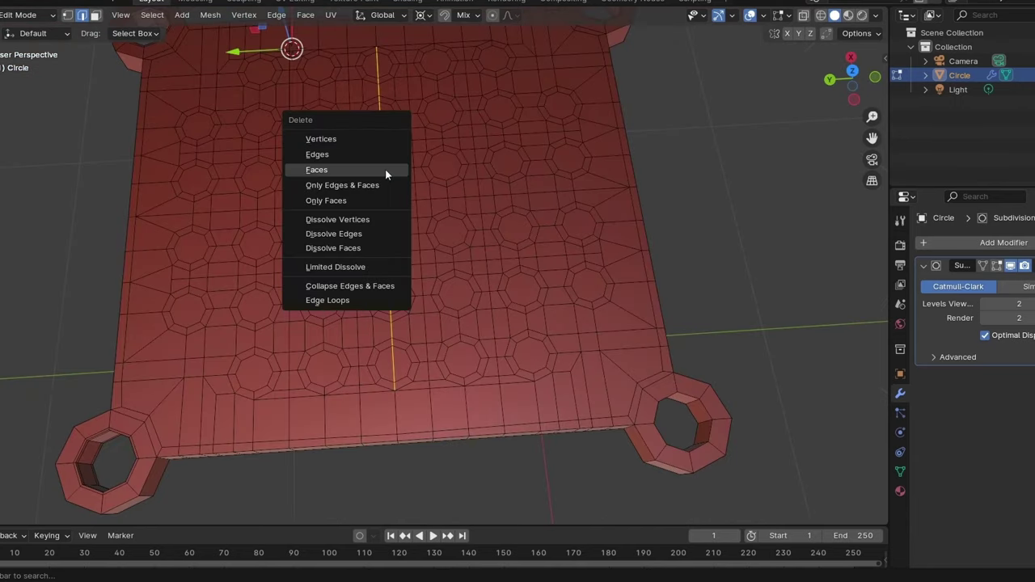
click(359, 233)
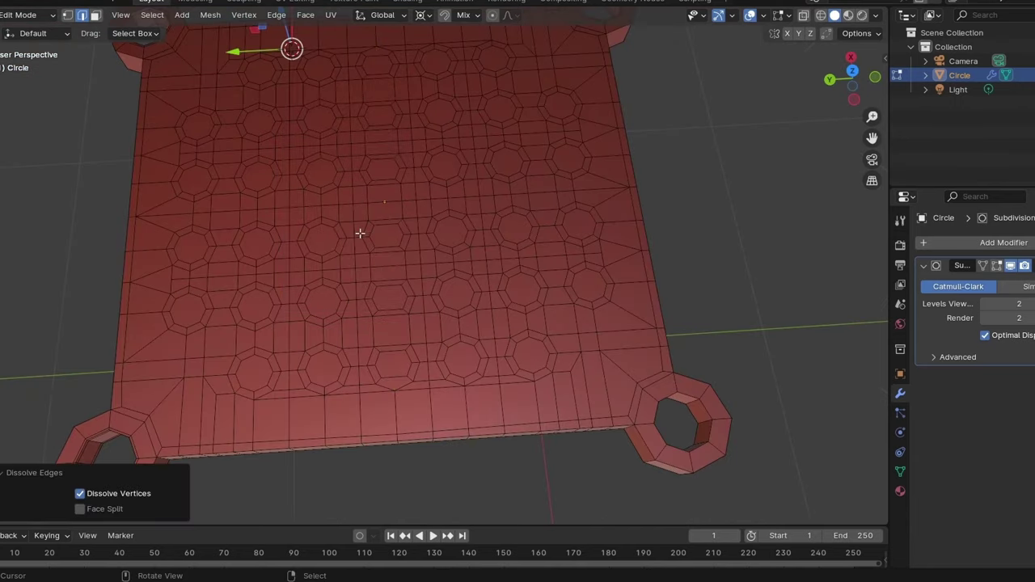
Gather the three remaining centre seam edges for deletion.
key(ctrl+r)
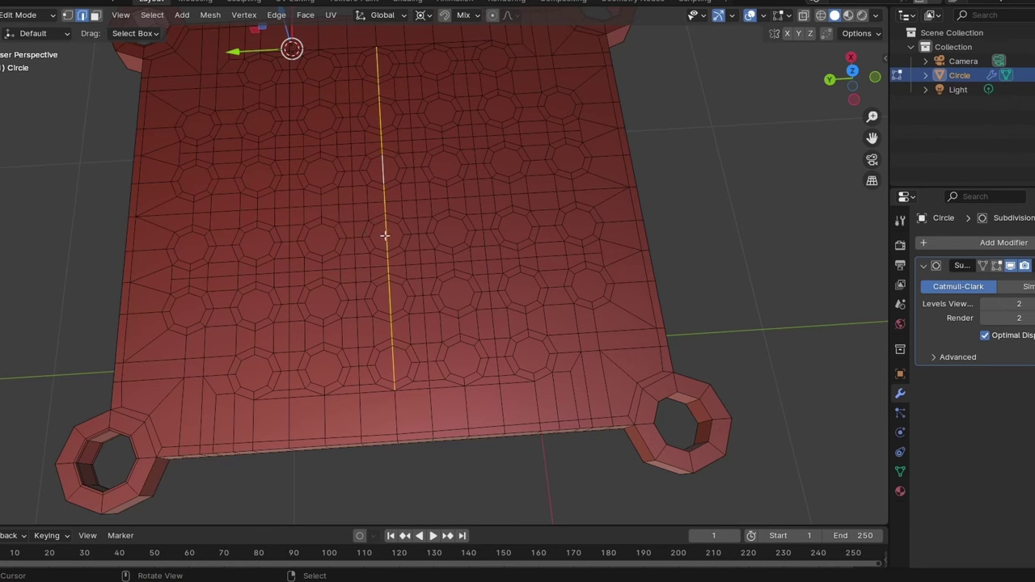
click(385, 235)
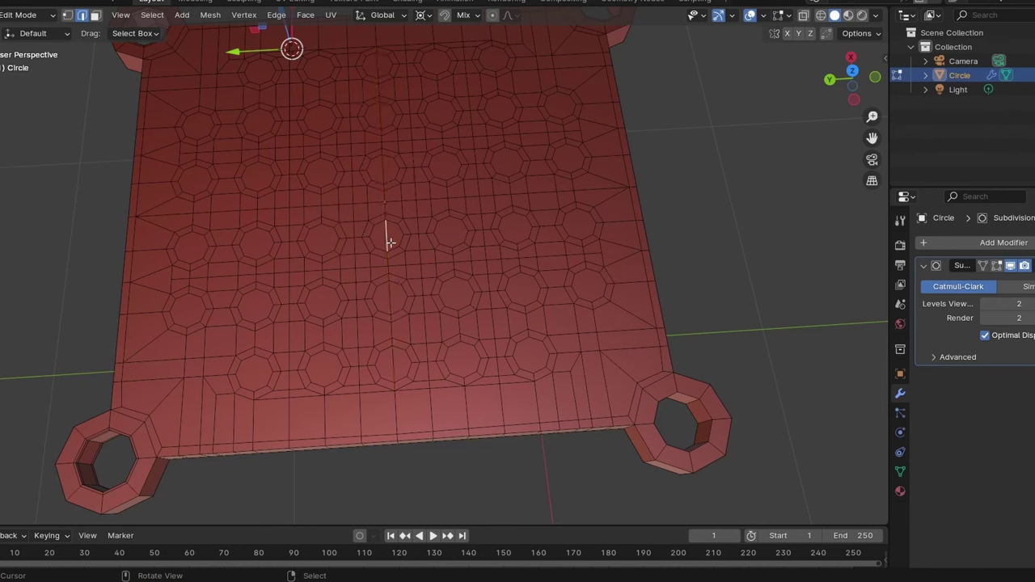
shift+click(398, 367)
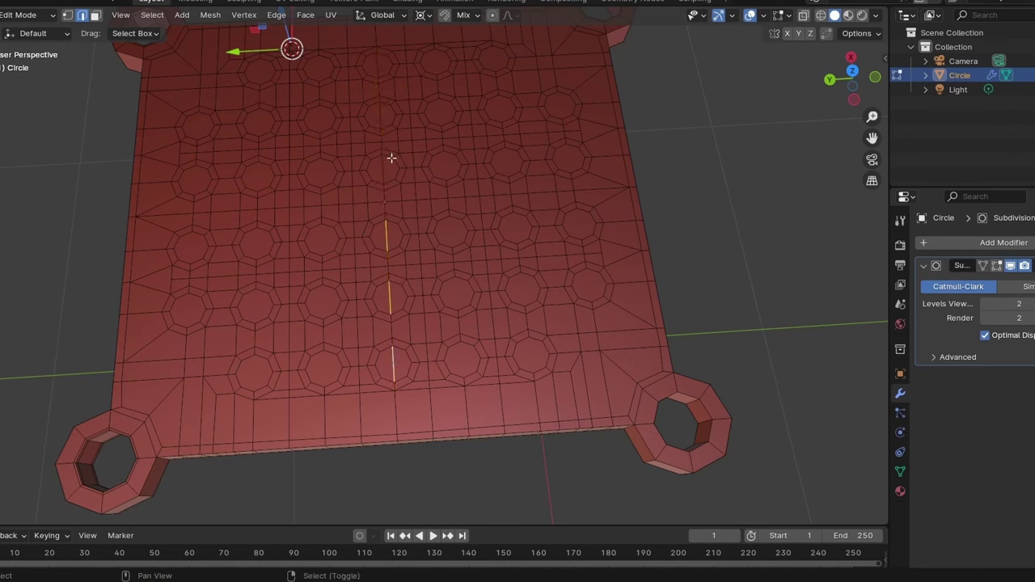
shift+click(377, 66)
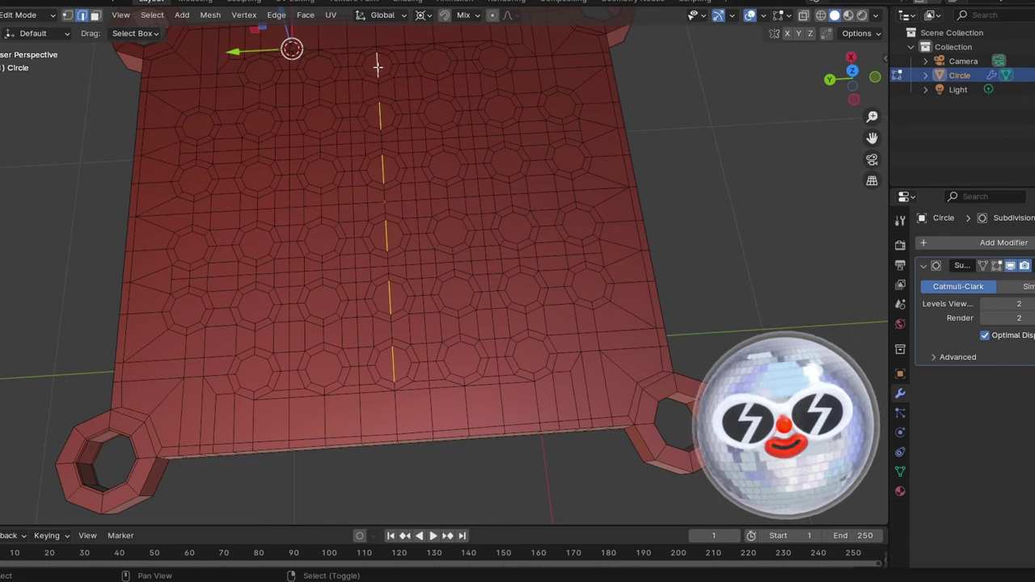
key(x)
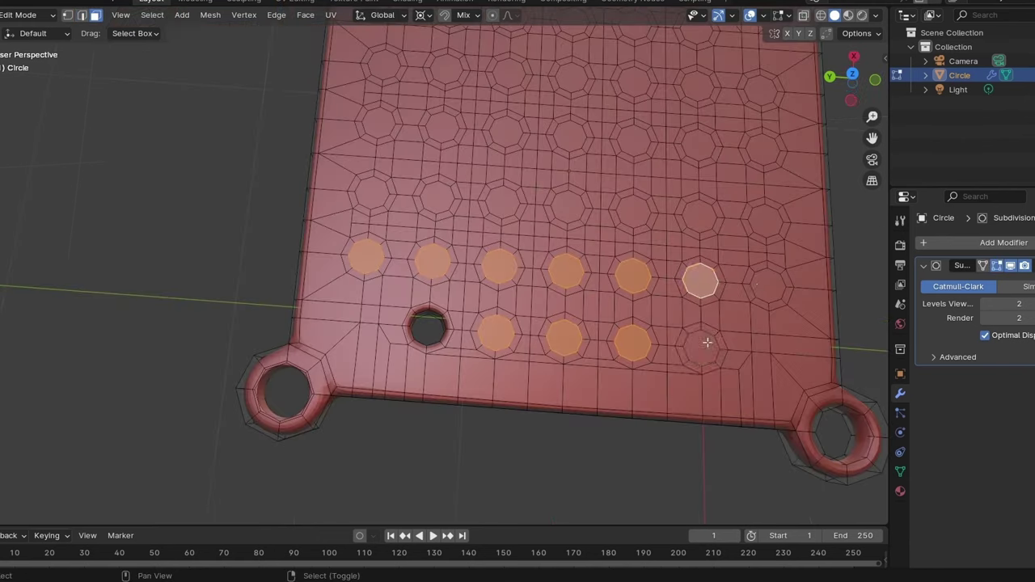
Add the eleven remaining circular hole faces across the plate to the selection.
shift+click(704, 342)
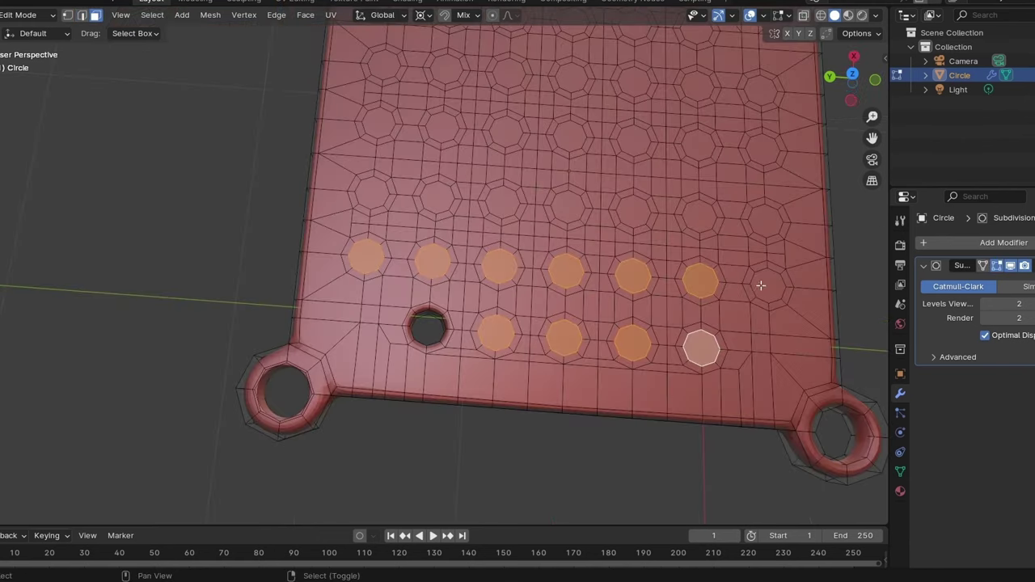
shift+click(763, 283)
middle_drag(675, 204, 521, 185)
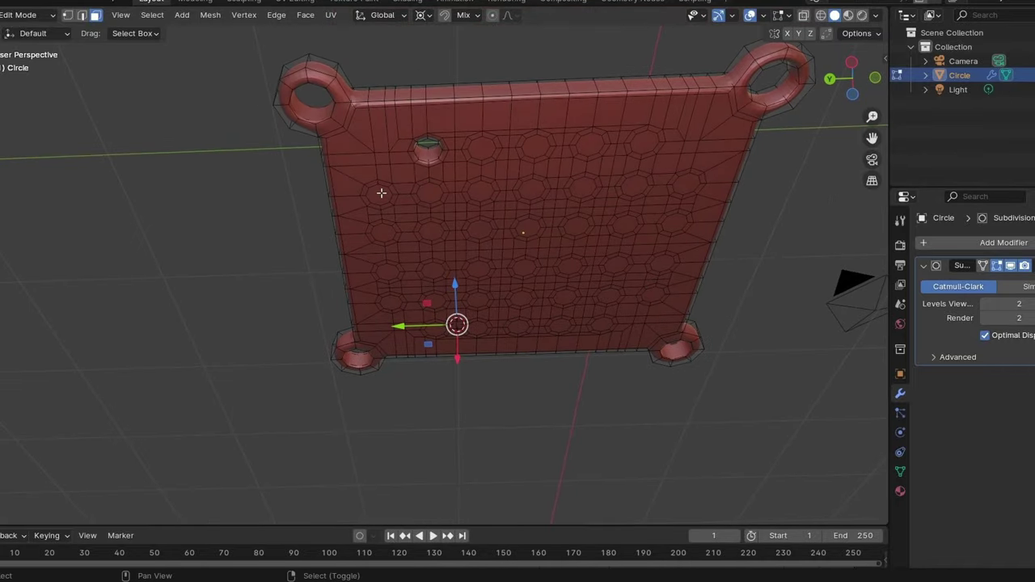
shift+click(429, 192)
shift+click(480, 191)
shift+click(482, 148)
shift+click(534, 146)
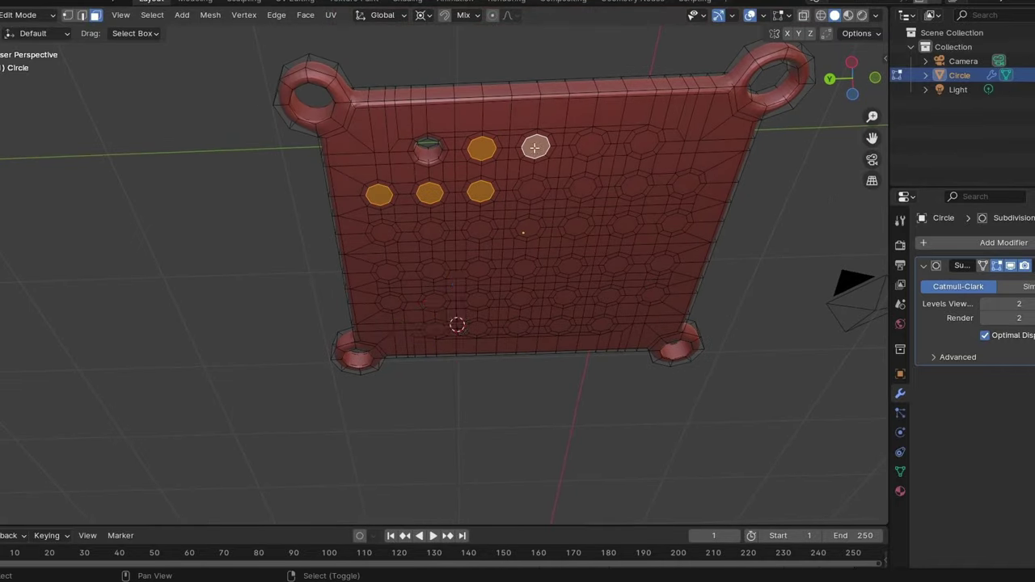
shift+click(531, 189)
shift+click(582, 187)
shift+click(589, 144)
shift+click(644, 142)
shift+click(634, 185)
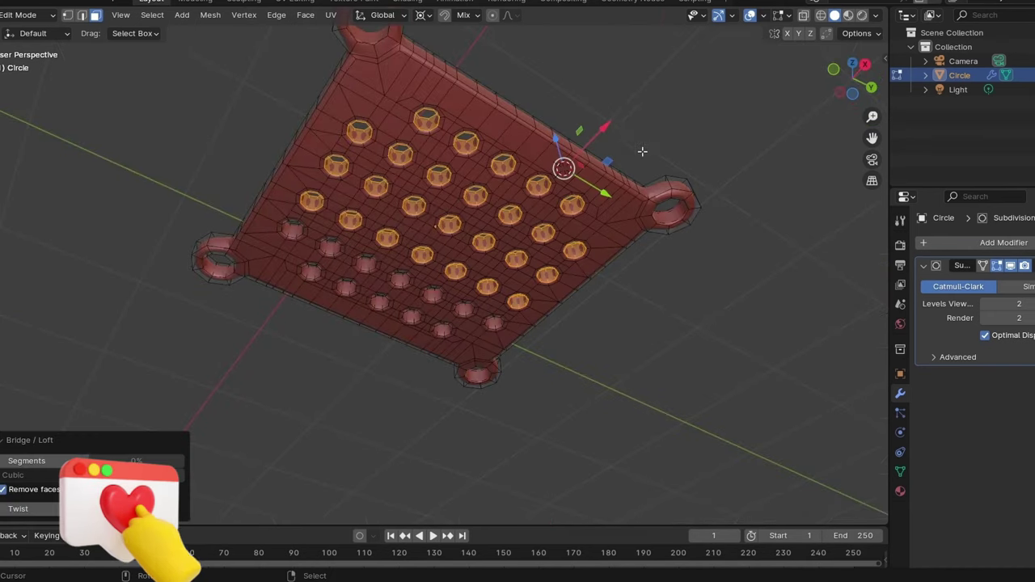
Inspect the whole perforated plate in Object Mode, then return to Edit Mode.
key(Tab)
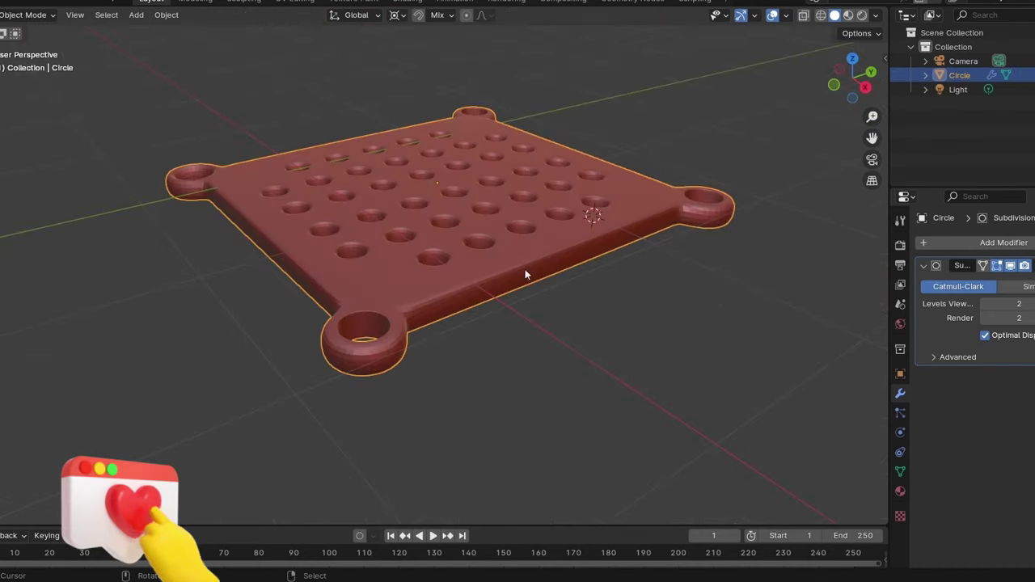
mouse_move(602, 347)
middle_down()
mouse_move(666, 347)
mouse_move(565, 342)
mouse_move(502, 300)
mouse_move(531, 356)
mouse_move(496, 321)
mouse_move(469, 229)
middle_up()
scroll(666, 346, down, 4)
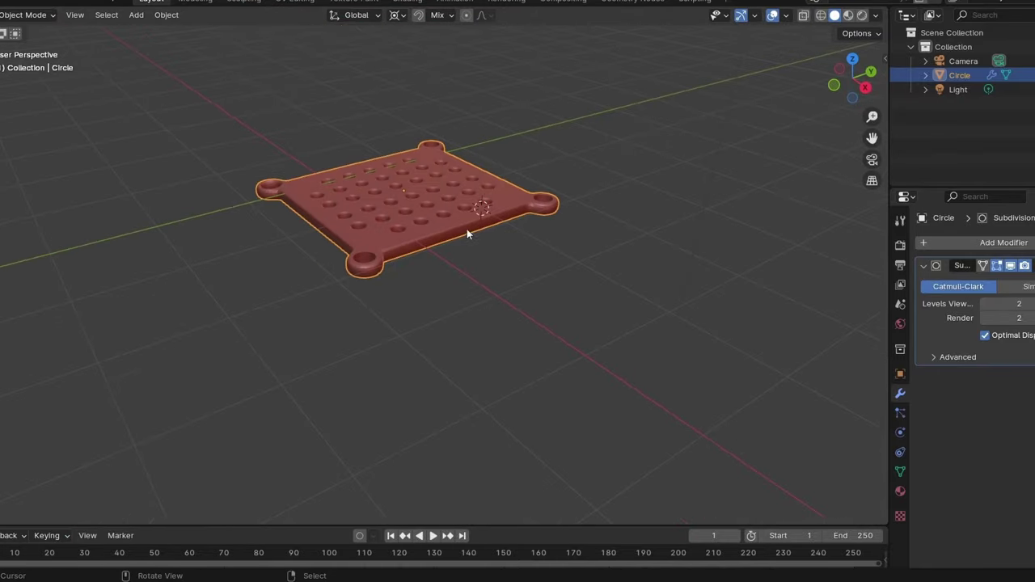
scroll(467, 242, up, 3)
key(Tab)
scroll(378, 291, up, 2)
scroll(379, 291, up, 1)
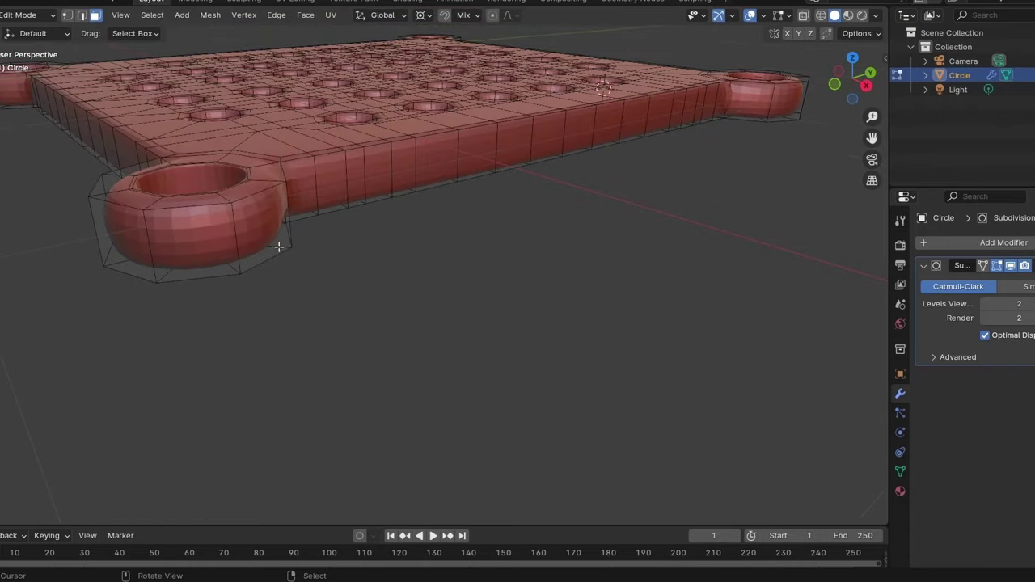
Isolate Circle.002 in local view, enter Edit Mode and orbit to a top-down view.
key(KP_Divide)
key(Tab)
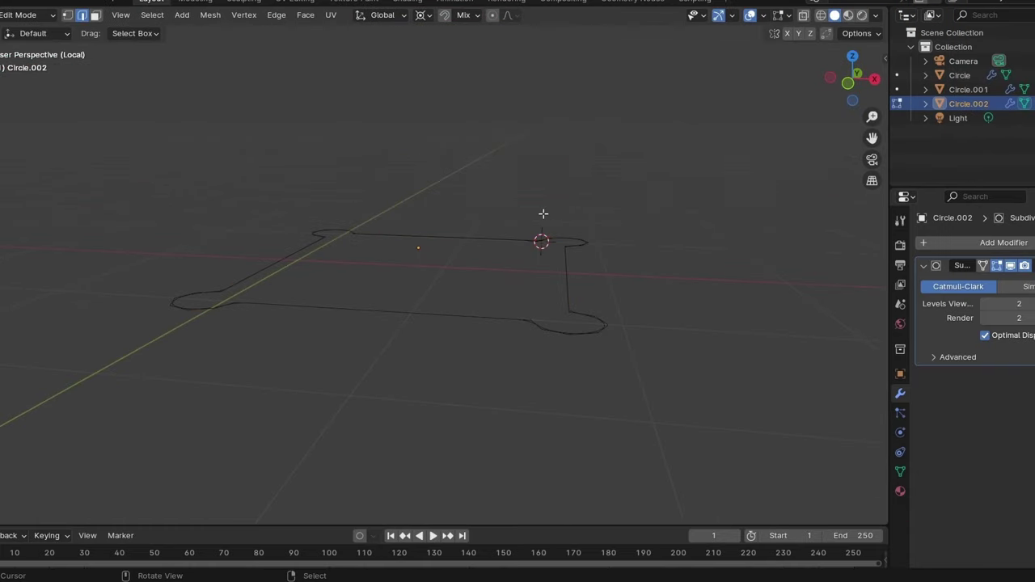
middle_drag(543, 238, 563, 319)
middle_drag(548, 401, 539, 273)
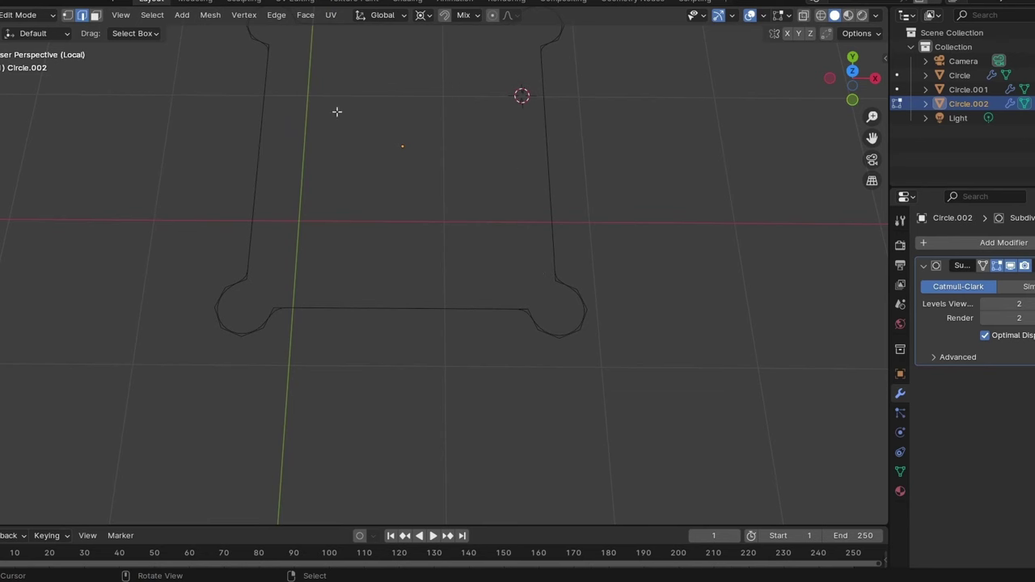
mouse_move(371, 182)
middle_down()
mouse_move(375, 146)
mouse_move(453, 215)
mouse_move(432, 234)
mouse_move(401, 218)
middle_up()
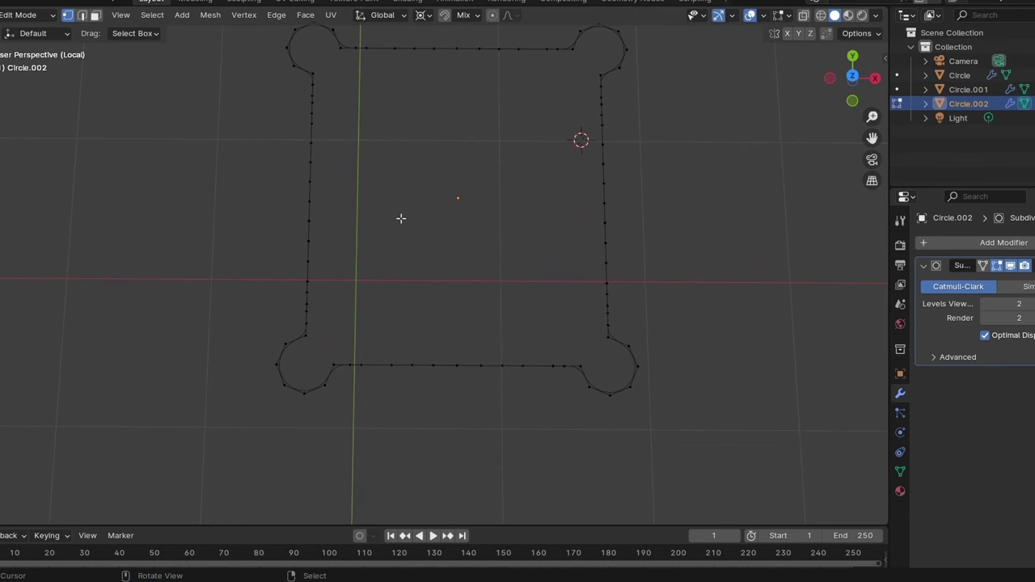
Select the straight-side vertices along the left, bottom, right and top sides.
click(314, 87)
ctrl+click(312, 320)
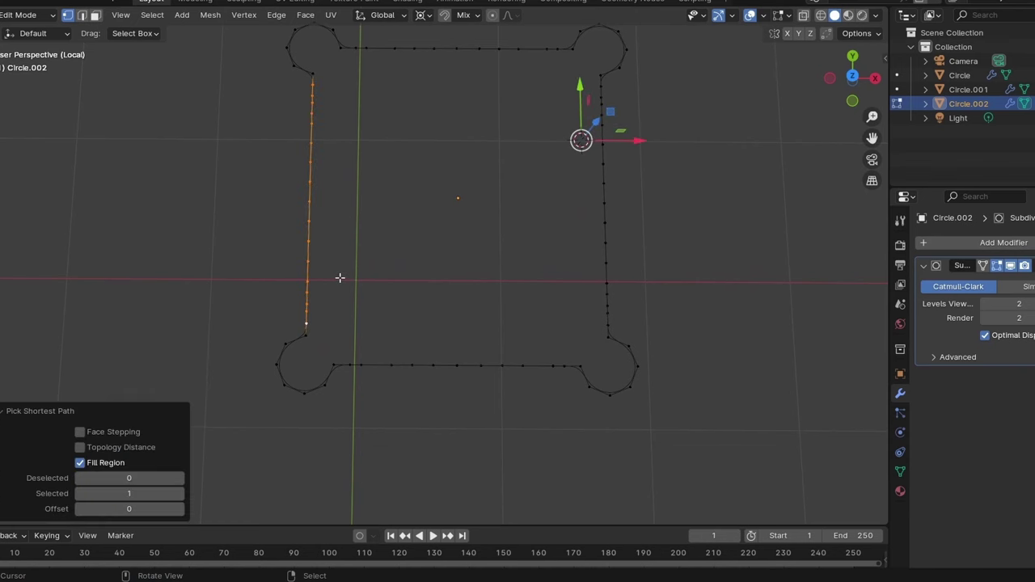
shift+click(358, 372)
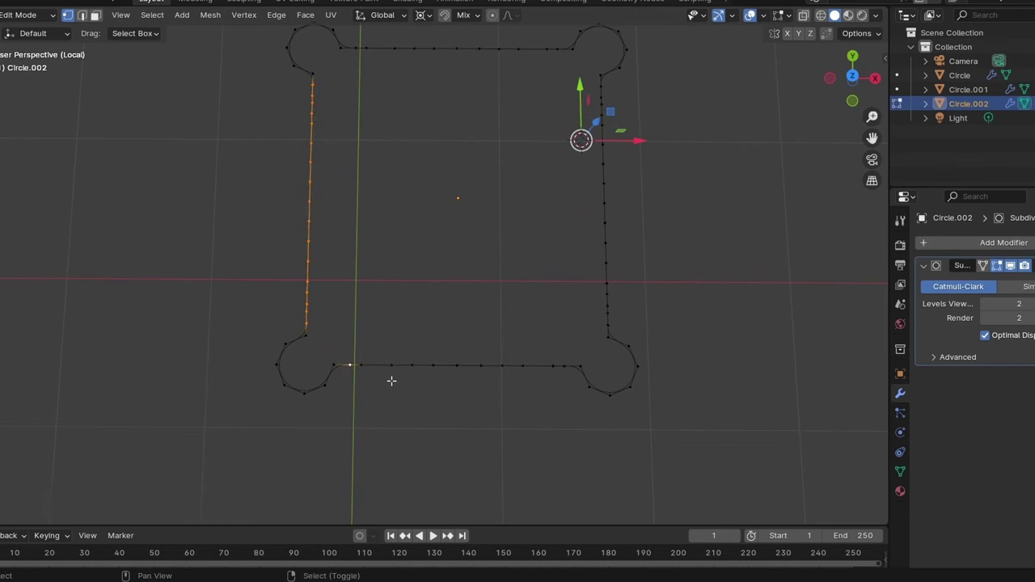
ctrl+click(549, 364)
shift+click(608, 317)
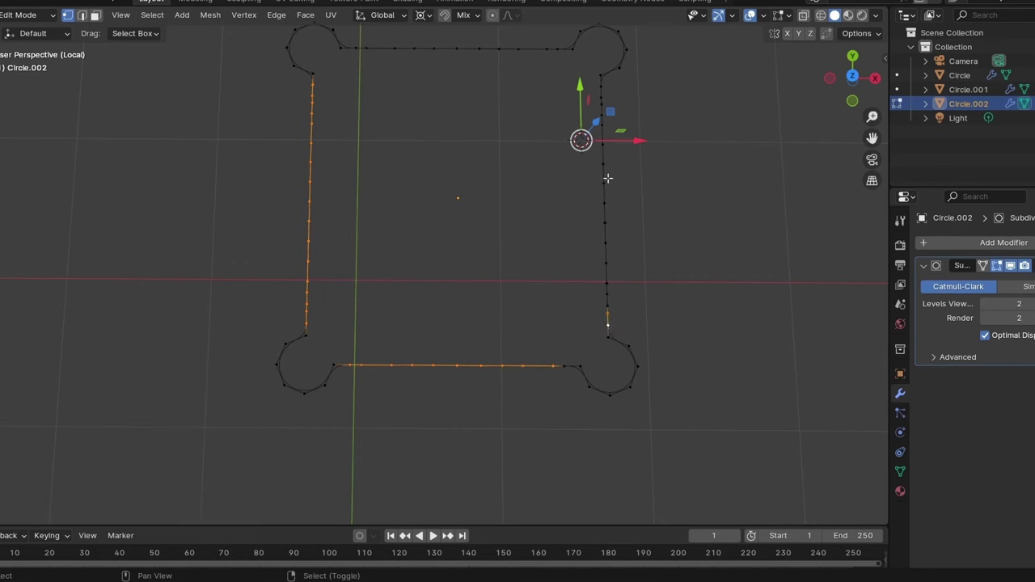
ctrl+click(603, 85)
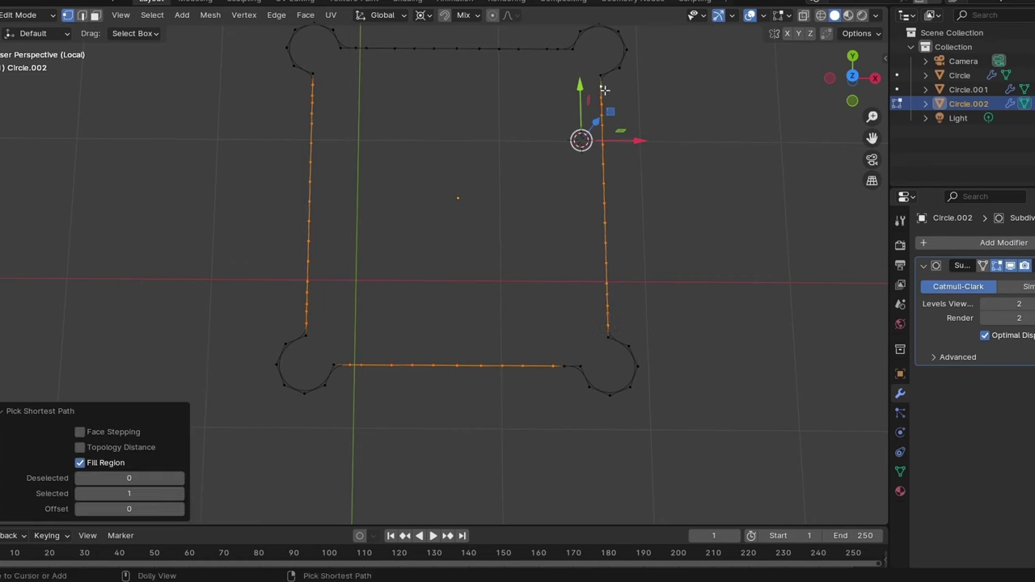
shift+click(556, 48)
ctrl+click(366, 46)
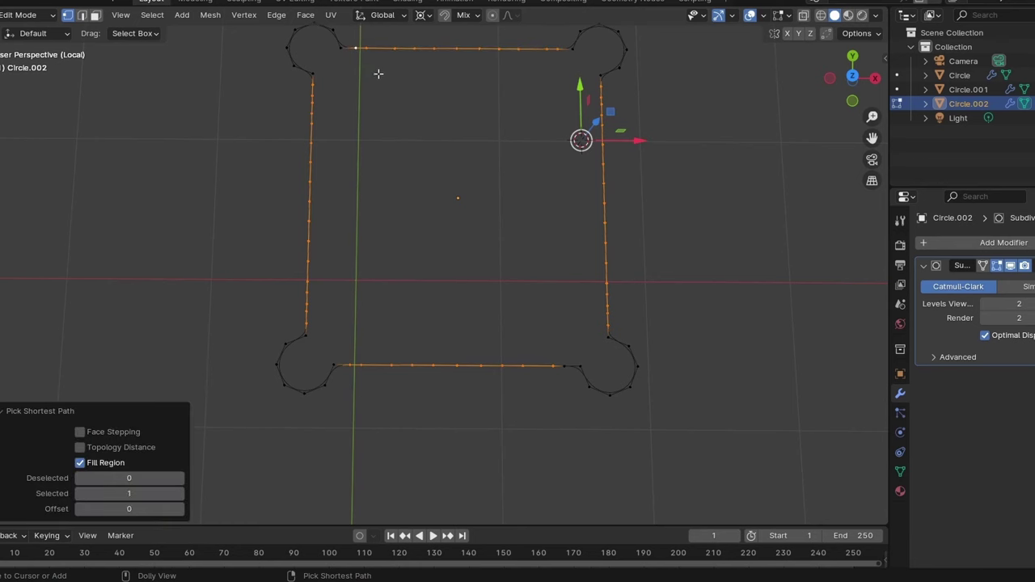
Dissolve the selected side edges and leftover vertices into single straight edges.
key(x)
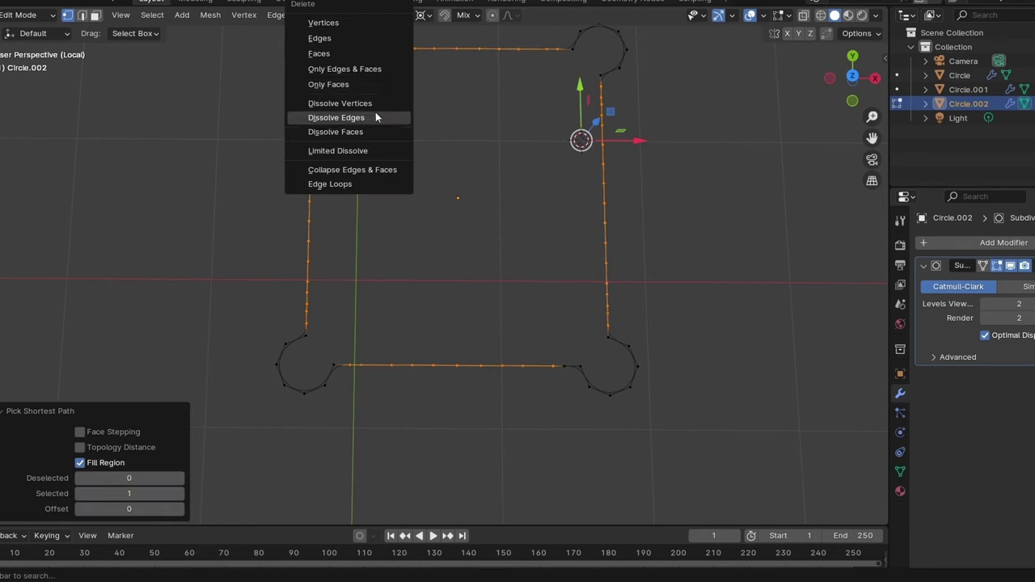
click(375, 114)
key(x)
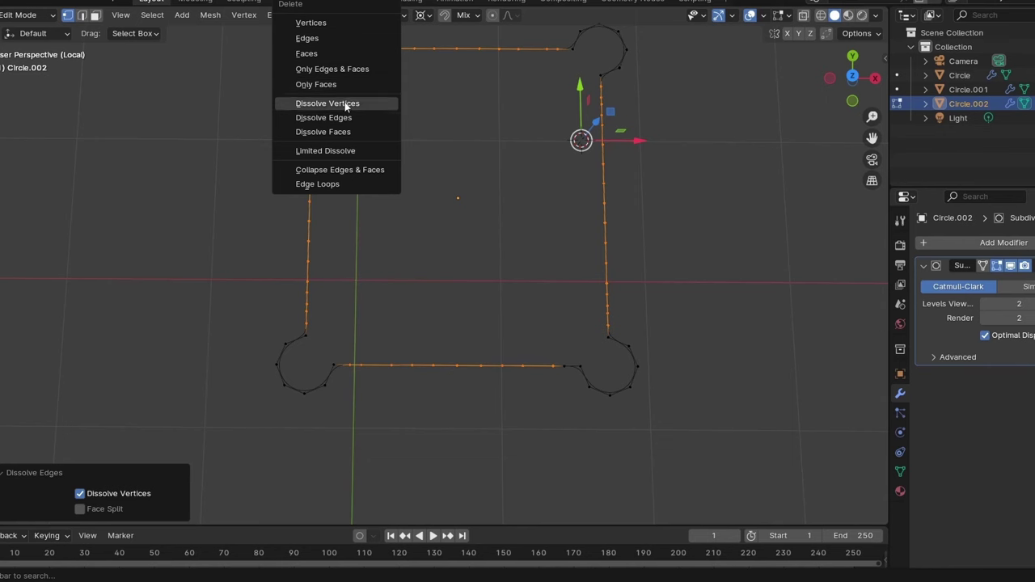
click(346, 105)
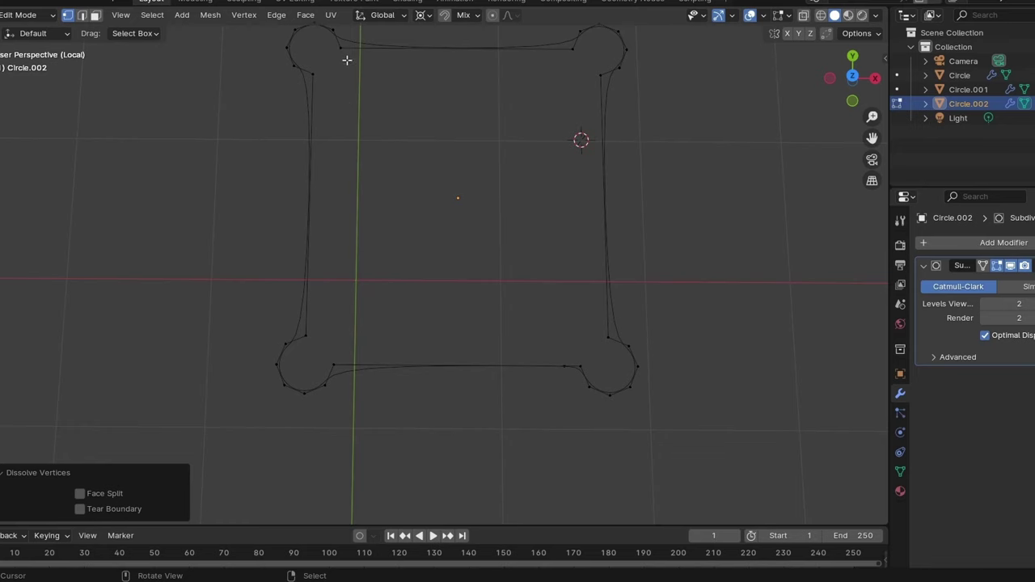
shift+middle_drag(346, 60, 353, 143)
Fill the outline, inset it and delete the inner face to leave a thin ring.
key(a)
scroll(742, 292, up, 1)
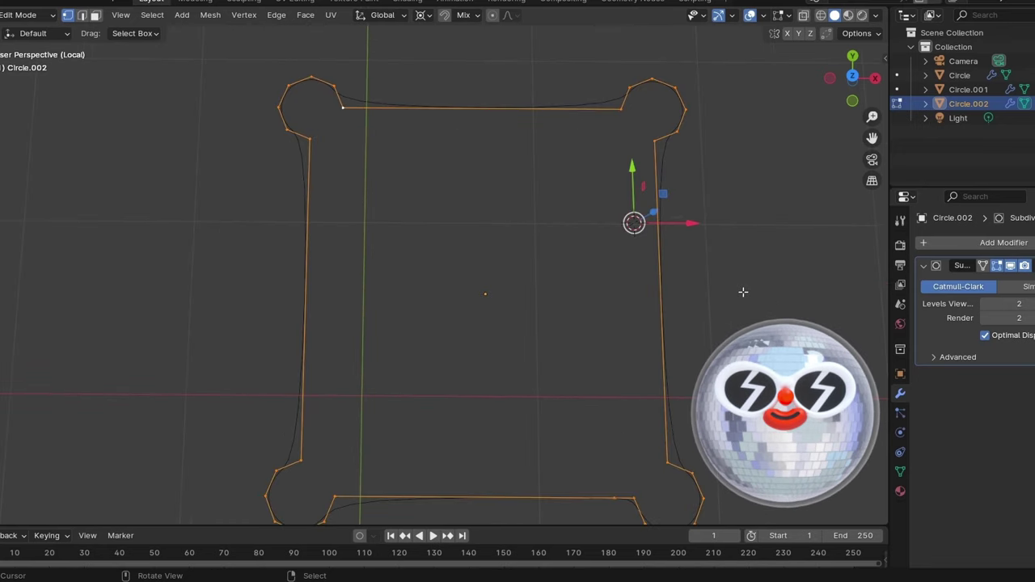
key(f)
key(i)
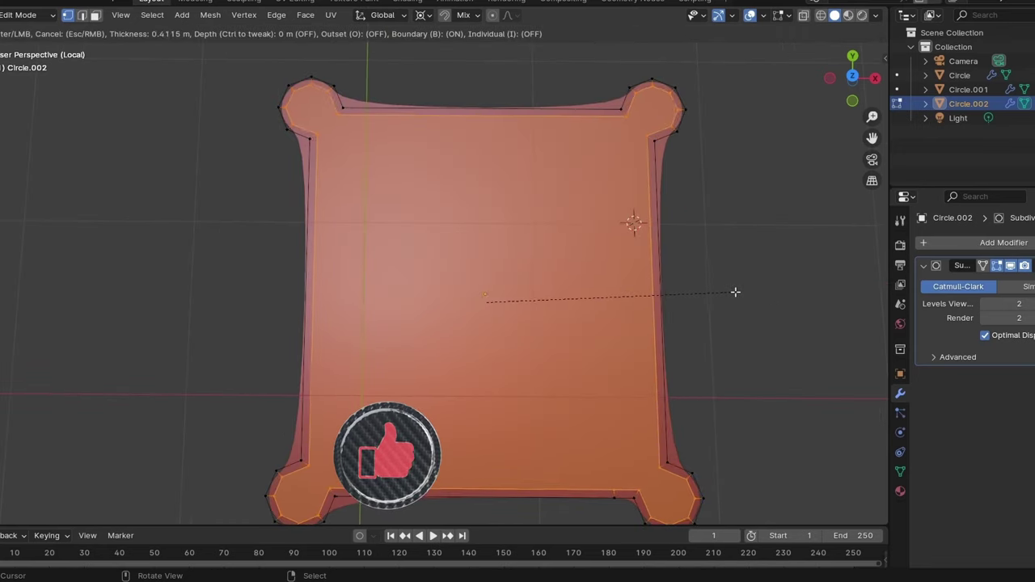
click(732, 291)
key(x)
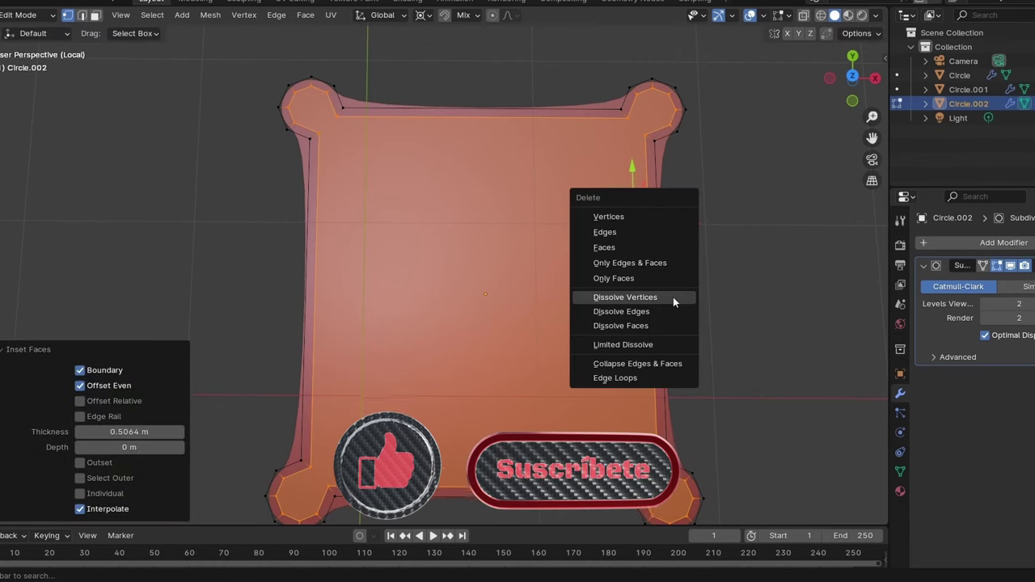
click(630, 263)
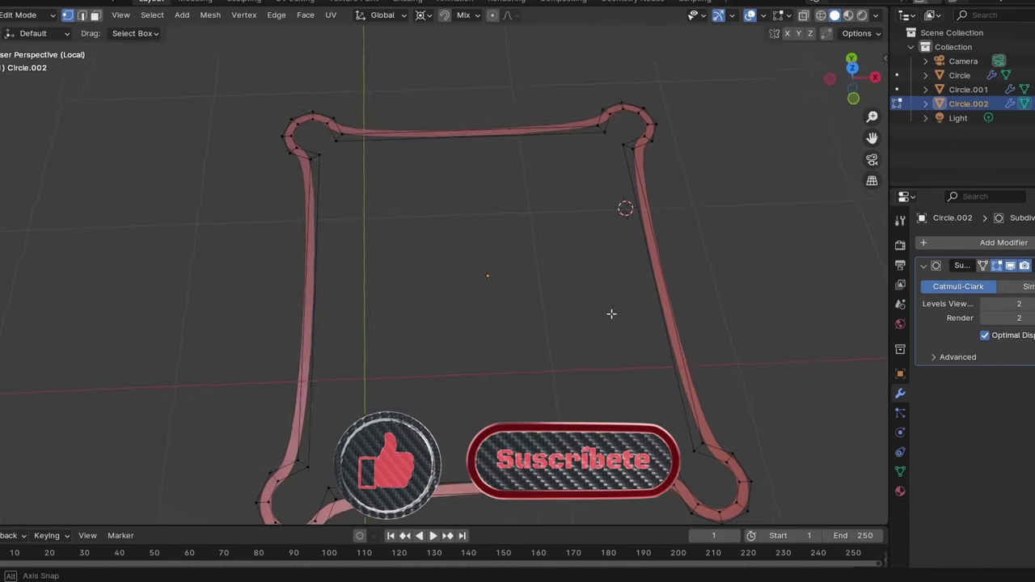
Extrude the ring upward into walls and stretch the mesh 4.071 along Z.
key(KP_Divide)
key(e)
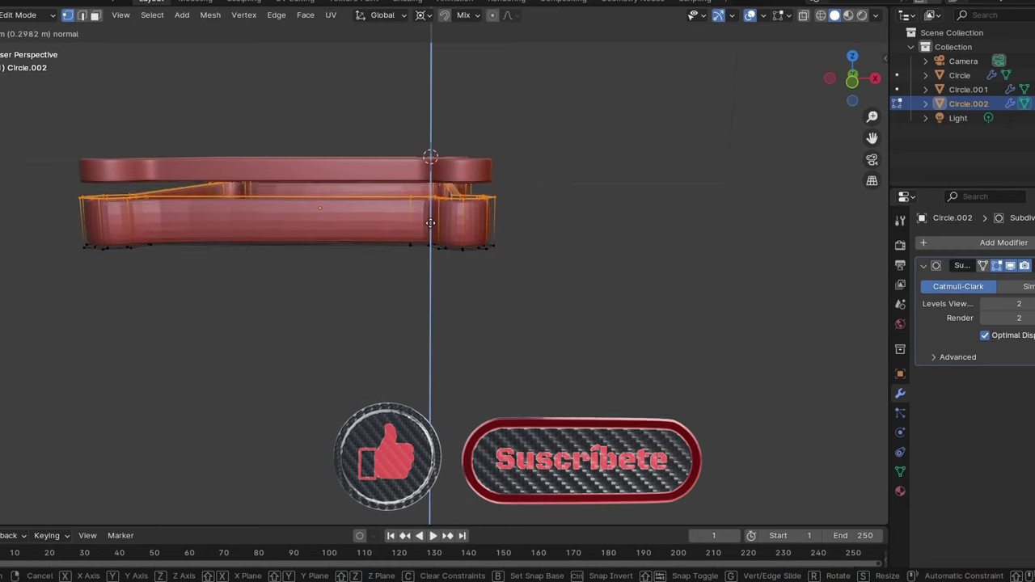
click(430, 211)
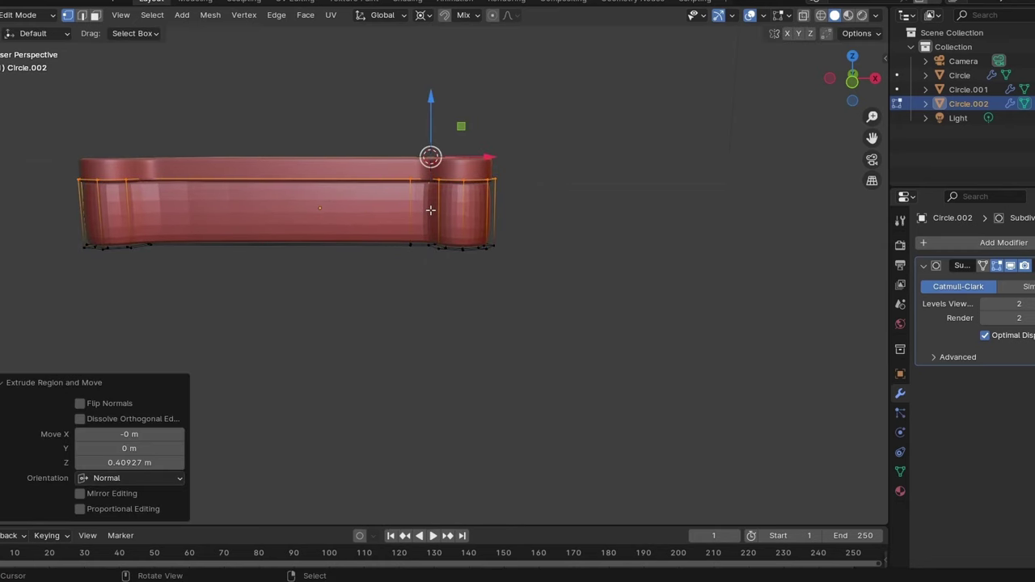
key(a)
key(KP_1)
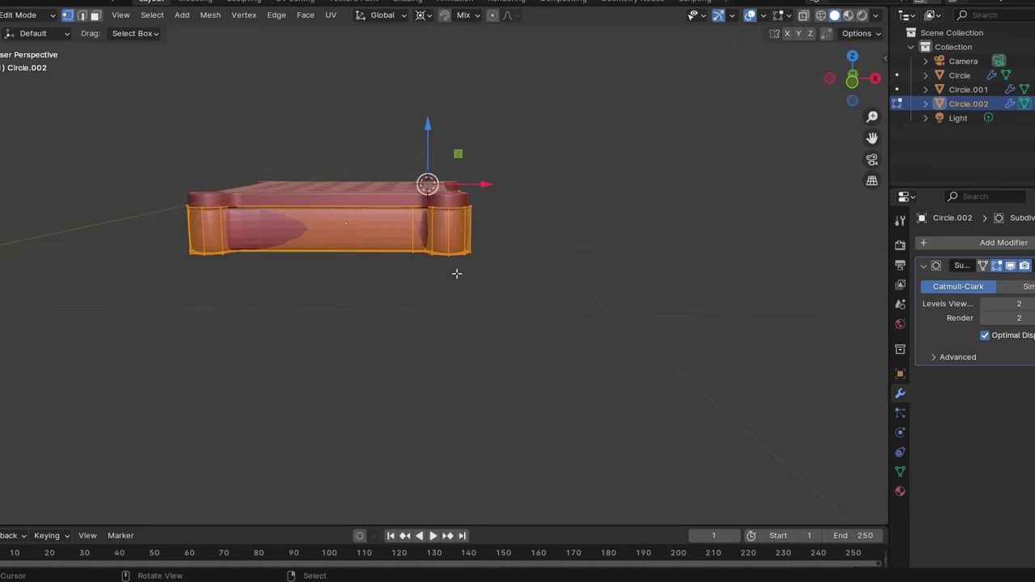
key(s)
key(z)
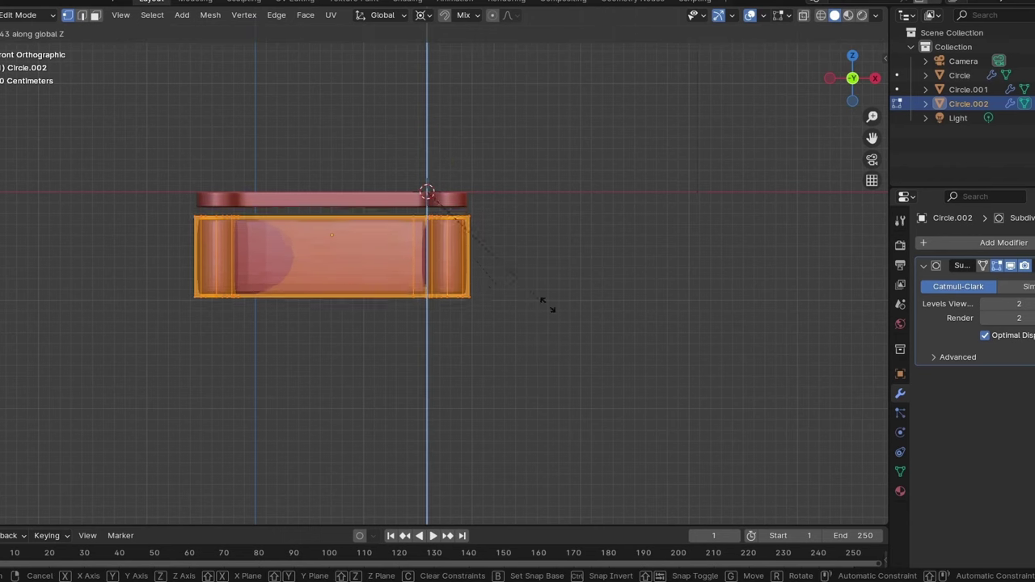
click(752, 319)
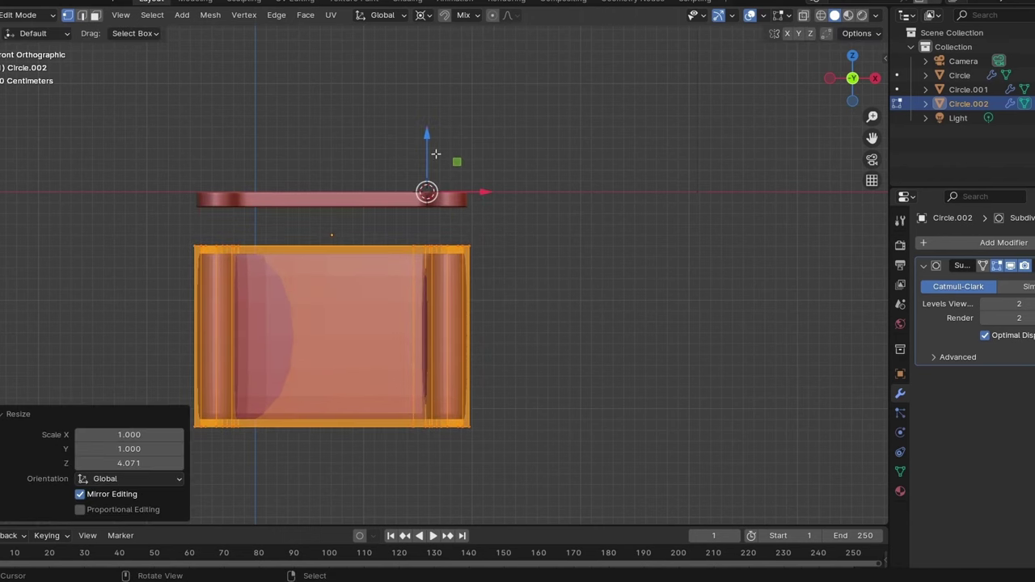
Move the tray walls vertically along Z, then view them in perspective.
key(g)
key(z)
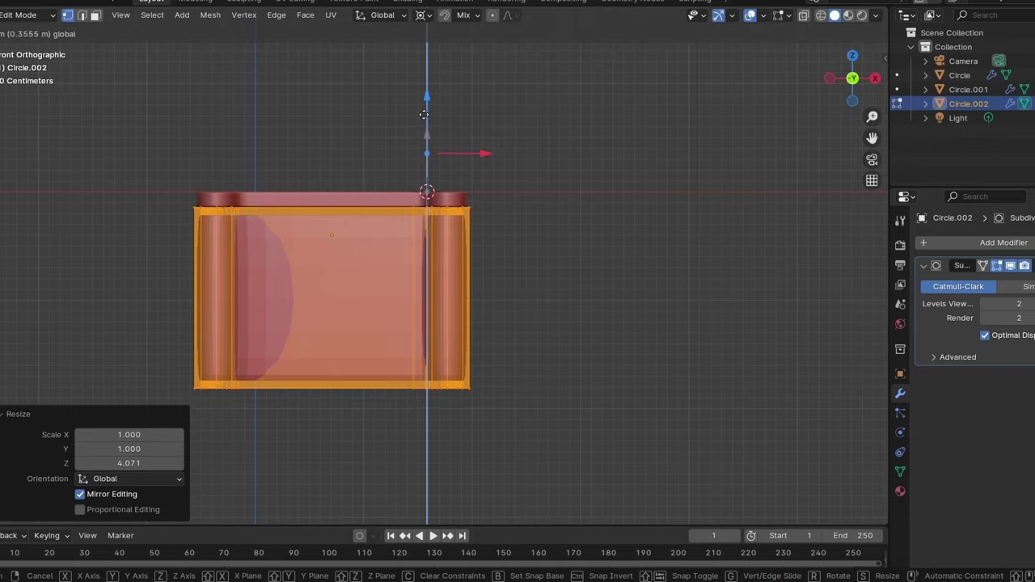
right_click(424, 114)
middle_drag(424, 114, 489, 76)
Add a horizontal loop cut around the walls and show the unsmoothed editing cage.
key(ctrl+r)
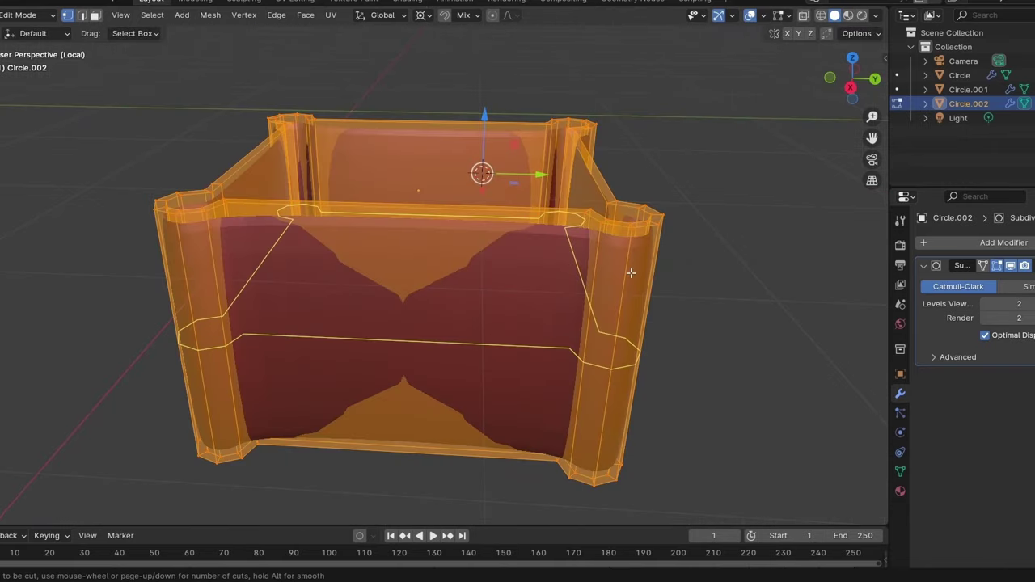
click(636, 217)
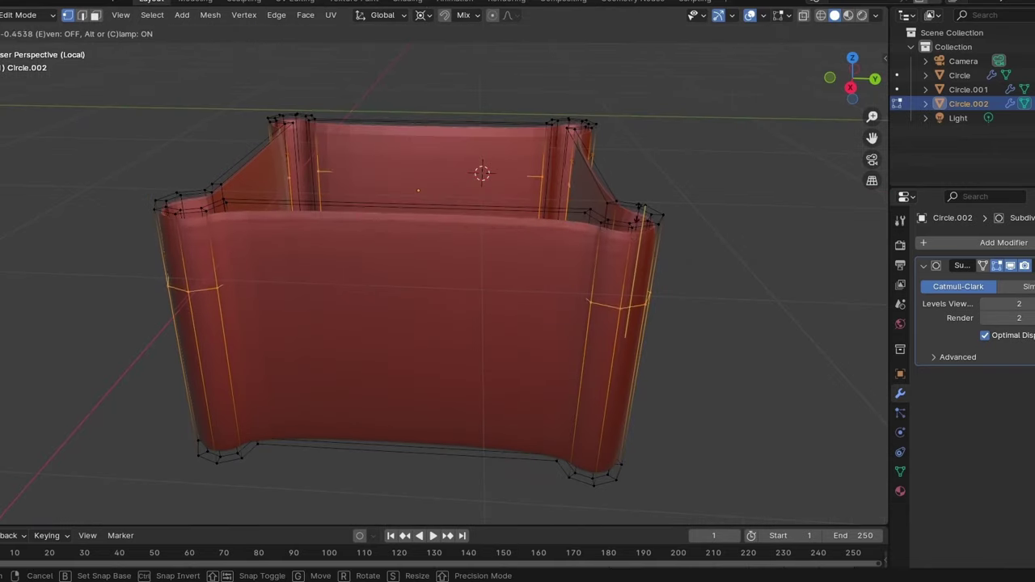
click(642, 150)
click(1010, 266)
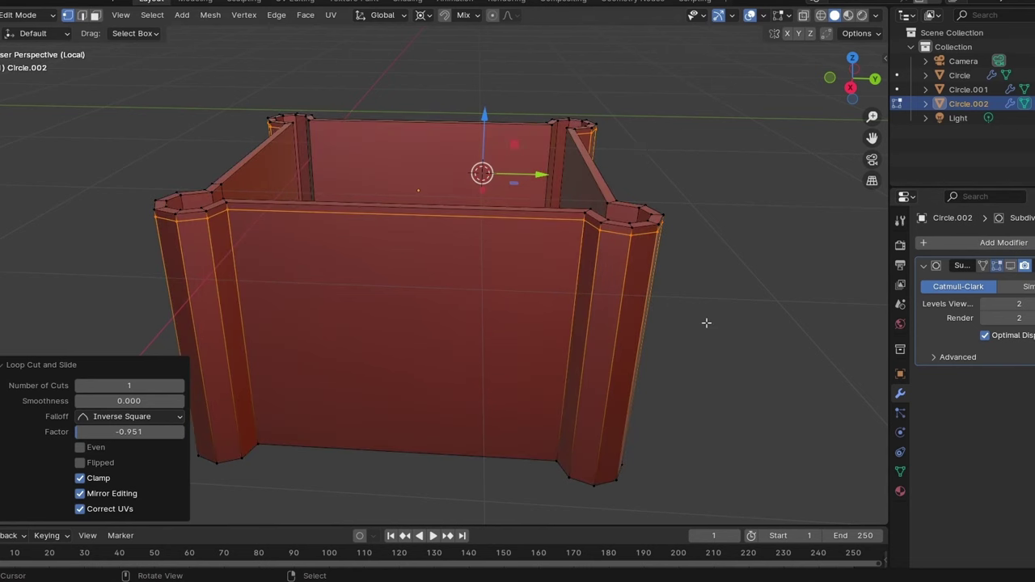
middle_drag(485, 323, 487, 373)
scroll(487, 373, up, 3)
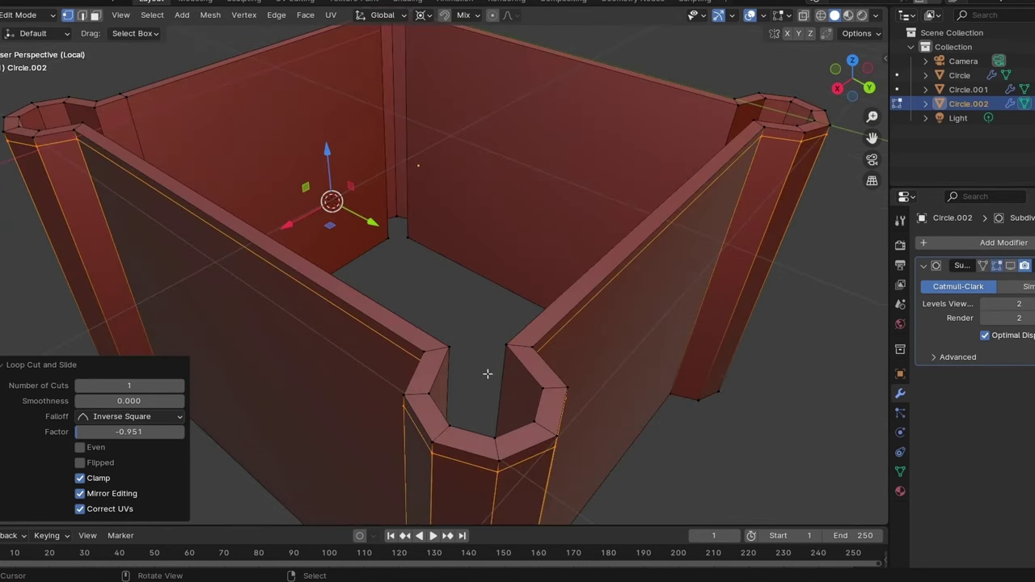
Add a loop cut along the top rim and edge-slide it toward the edge.
key(ctrl+r)
click(433, 353)
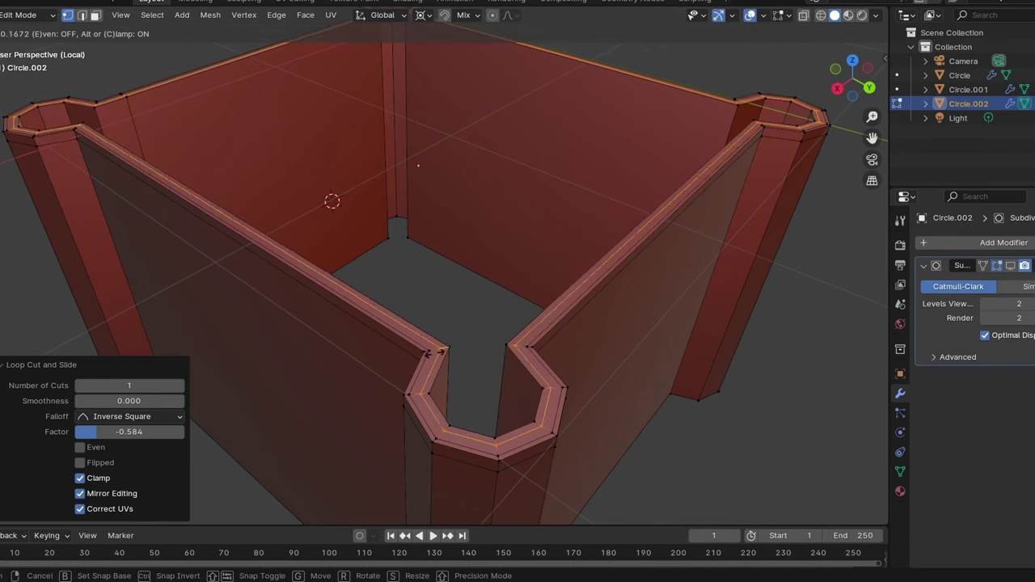
click(437, 343)
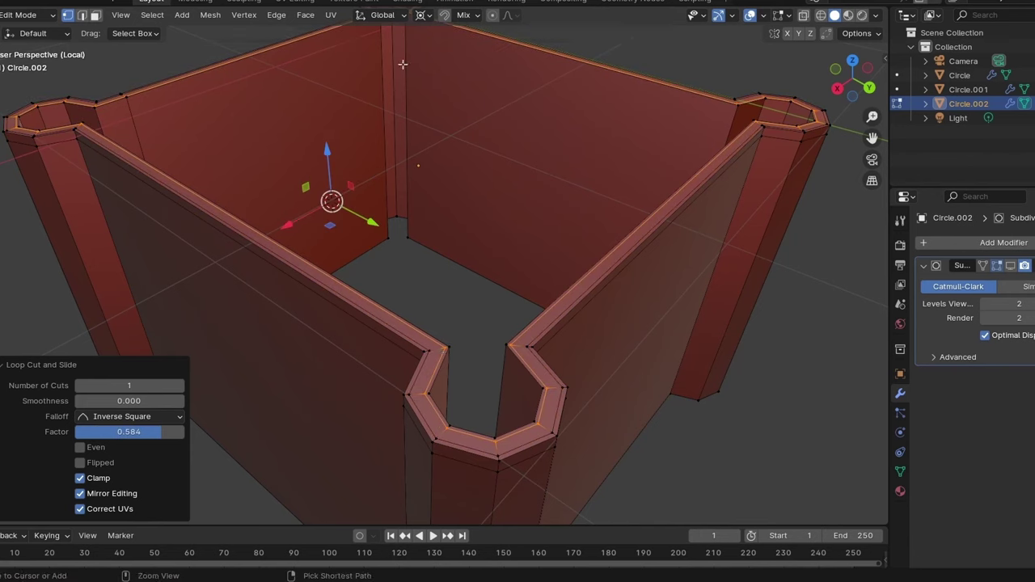
key(g)
key(g)
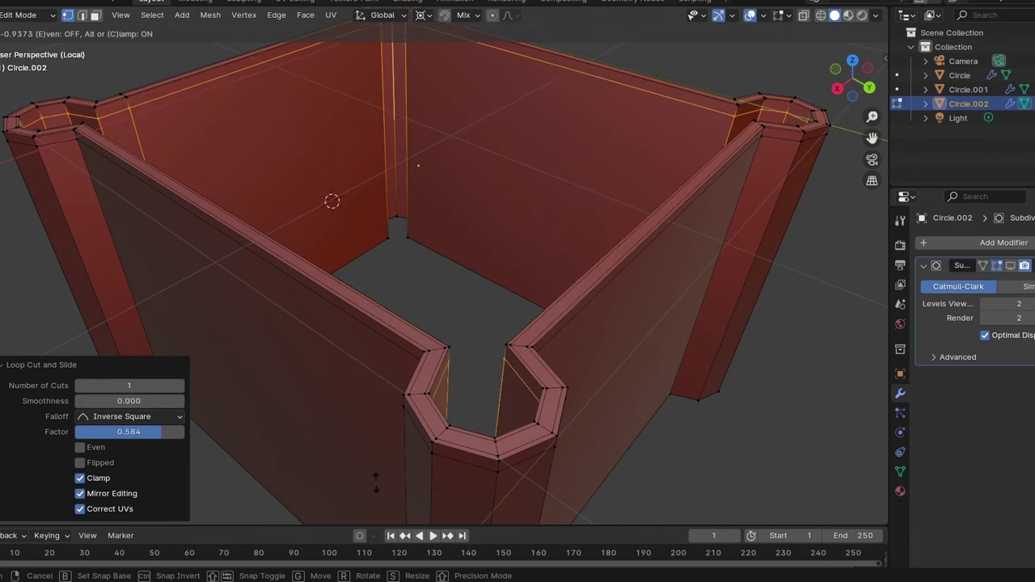
click(375, 478)
scroll(412, 405, down, 5)
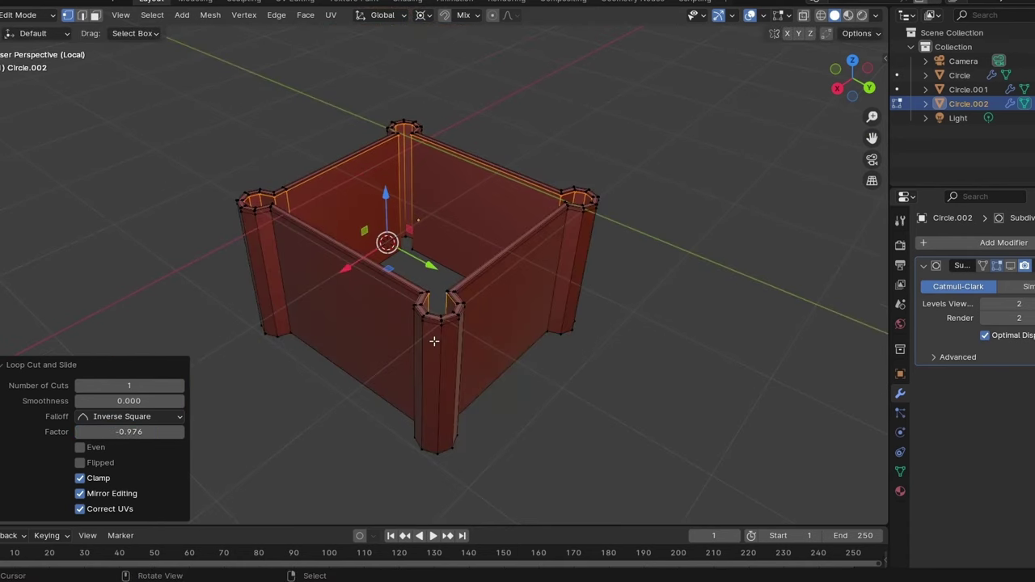
mouse_move(432, 339)
middle_down()
mouse_move(435, 73)
mouse_move(349, 330)
middle_up()
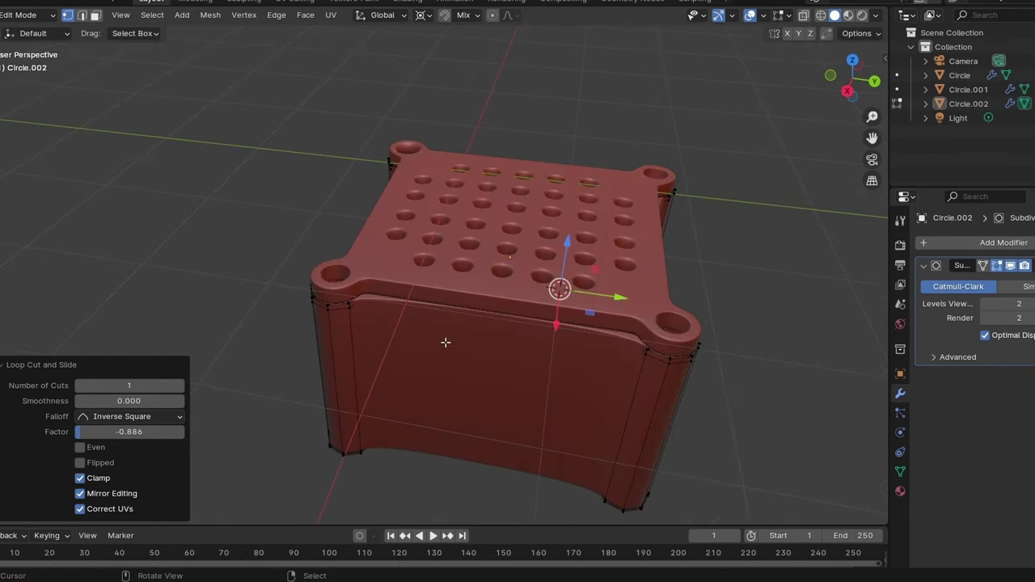
key(g)
key(g)
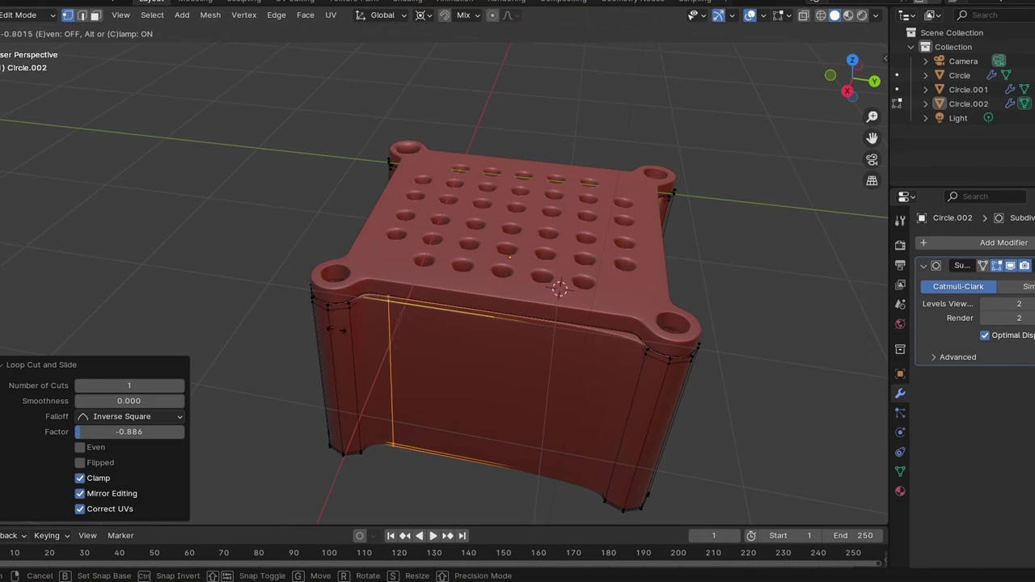
click(321, 329)
Add a vertical loop cut on the front face, slid near the side edge.
key(ctrl+r)
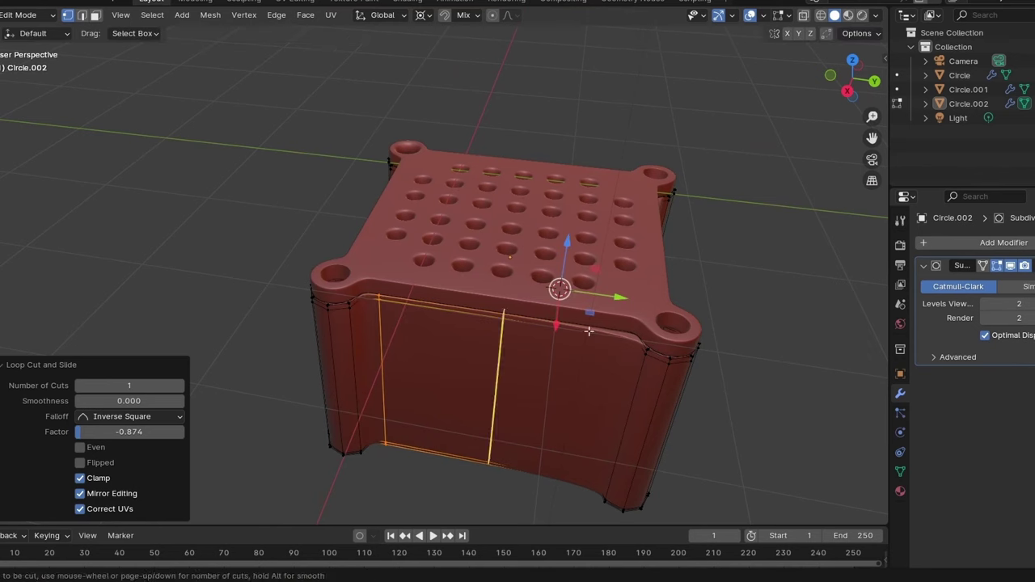
click(501, 380)
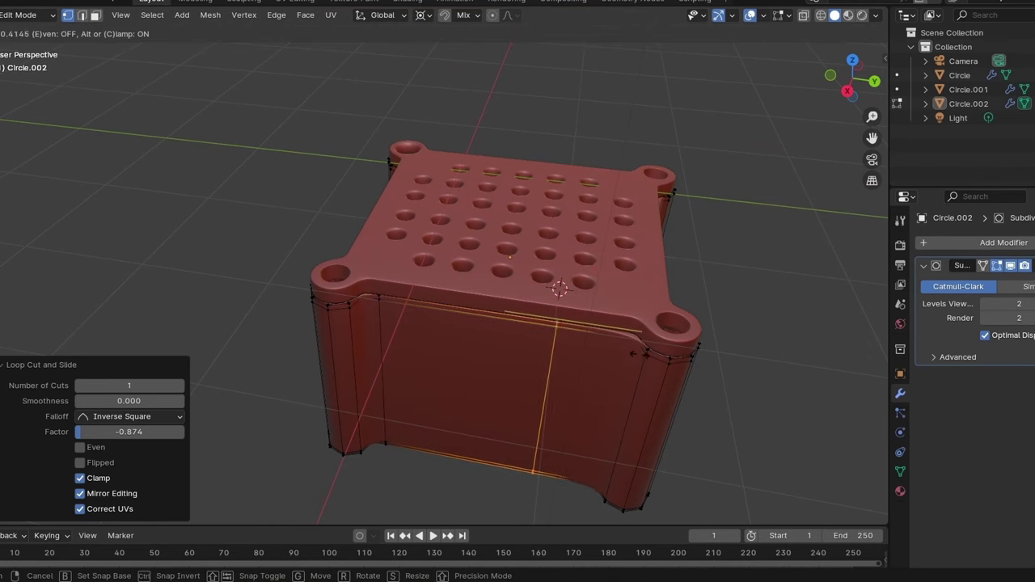
click(703, 370)
middle_drag(709, 369, 575, 352)
Loop-cut the front face at its centre and bevel it into a strip.
key(ctrl+r)
click(423, 353)
right_click(423, 354)
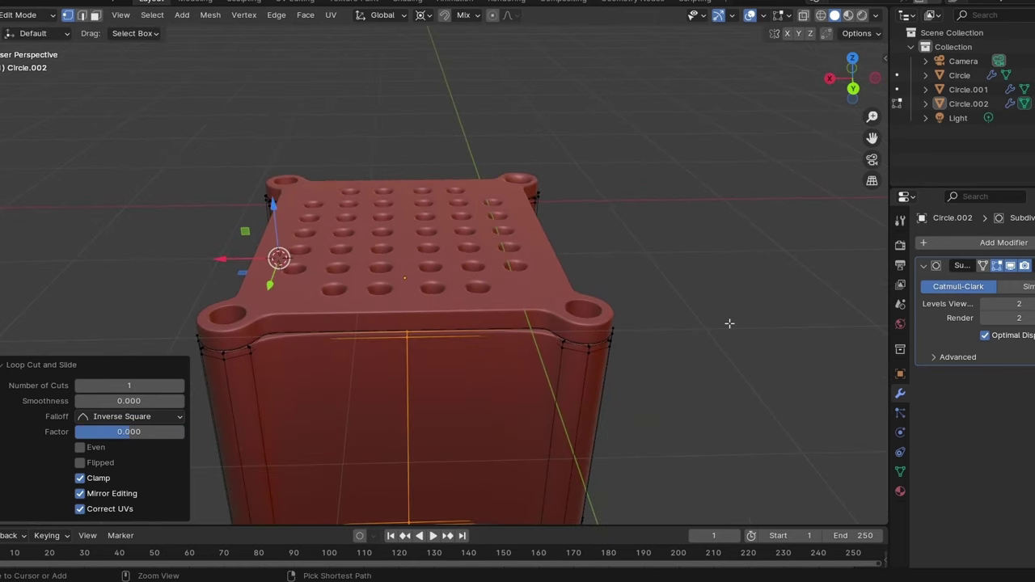
key(ctrl+b)
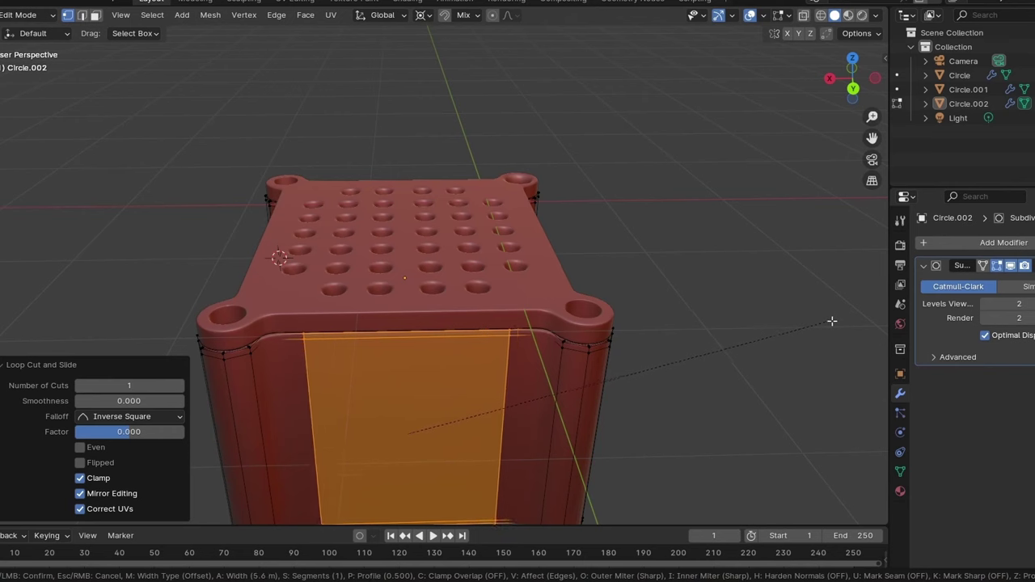
click(856, 323)
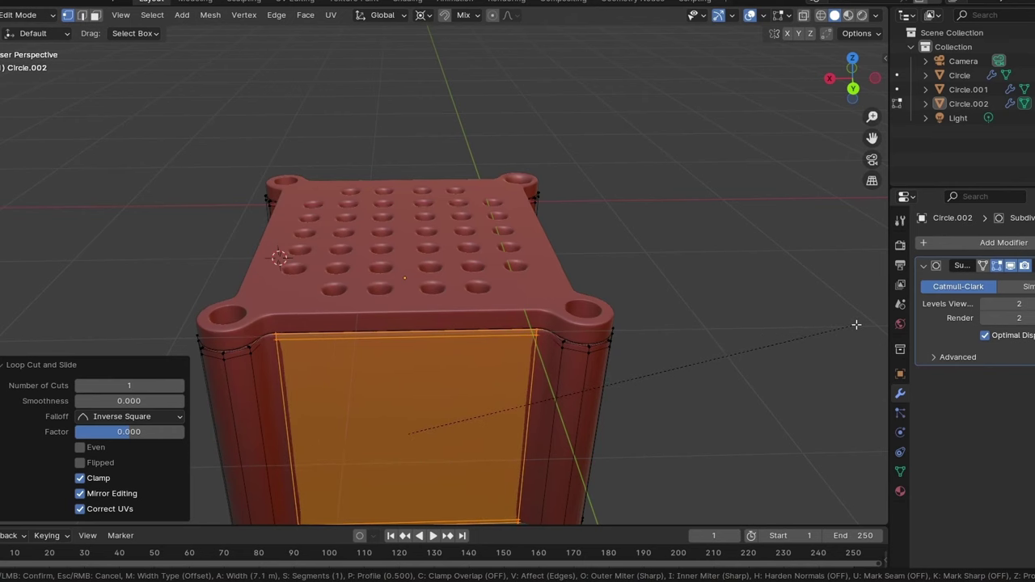
Add a new plane in top view and scale it to 0.193.
key(Tab)
key(KP_7)
key(shift+a)
mouse_move(420, 247)
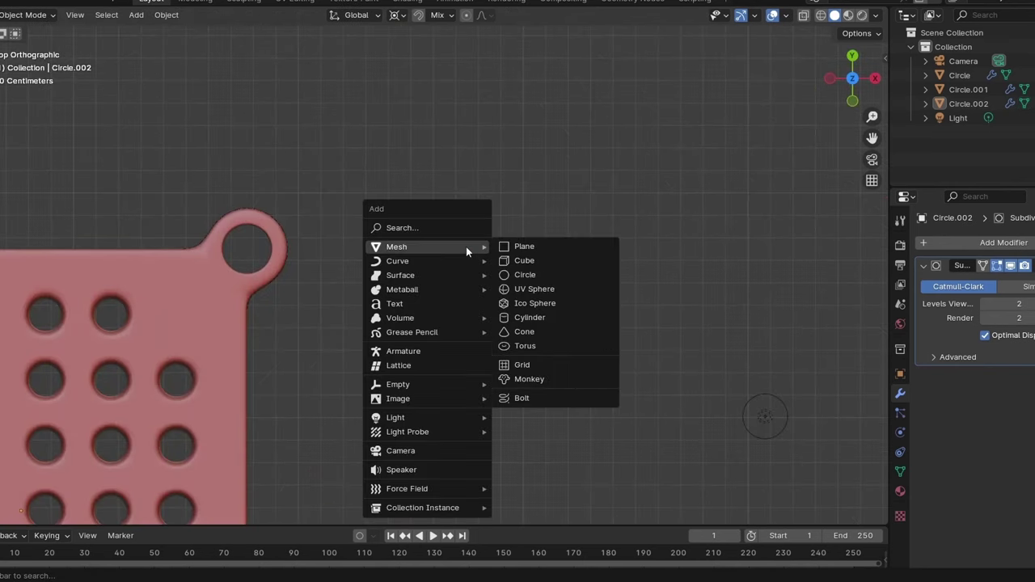
click(524, 247)
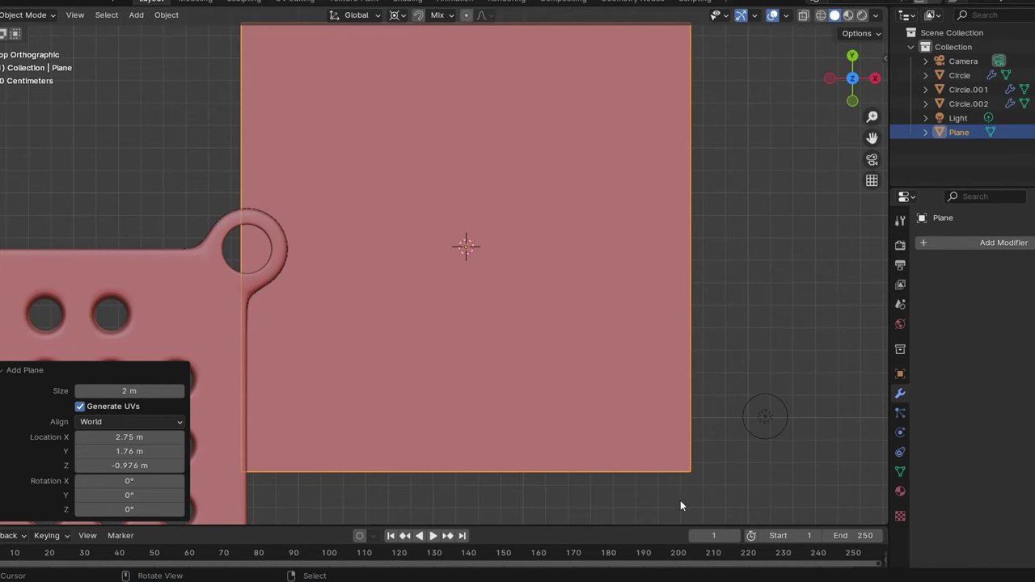
key(s)
click(527, 269)
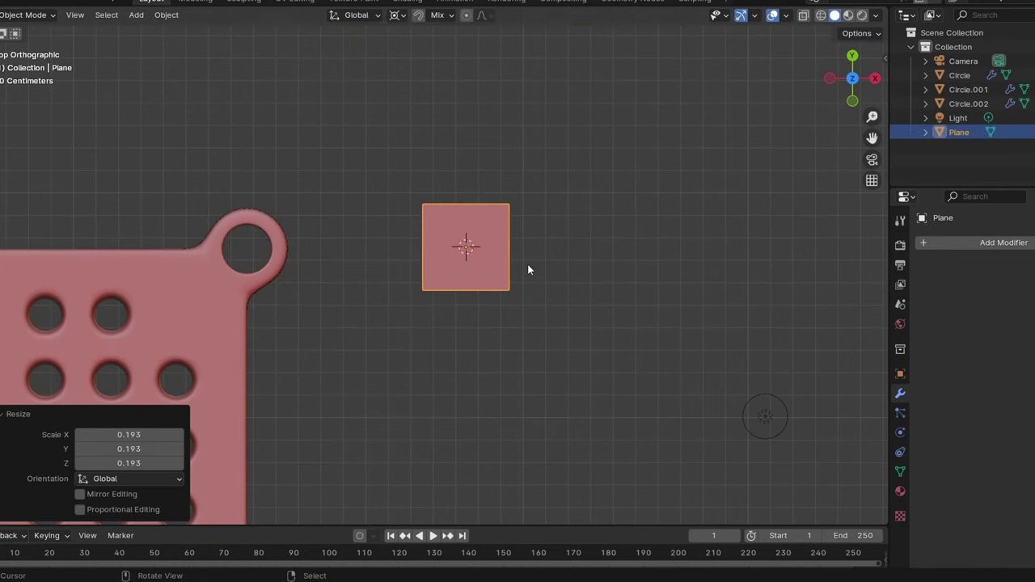
Loop-cut the plane and extrude its border edges up along Z into 0.1638 m walls.
key(Tab)
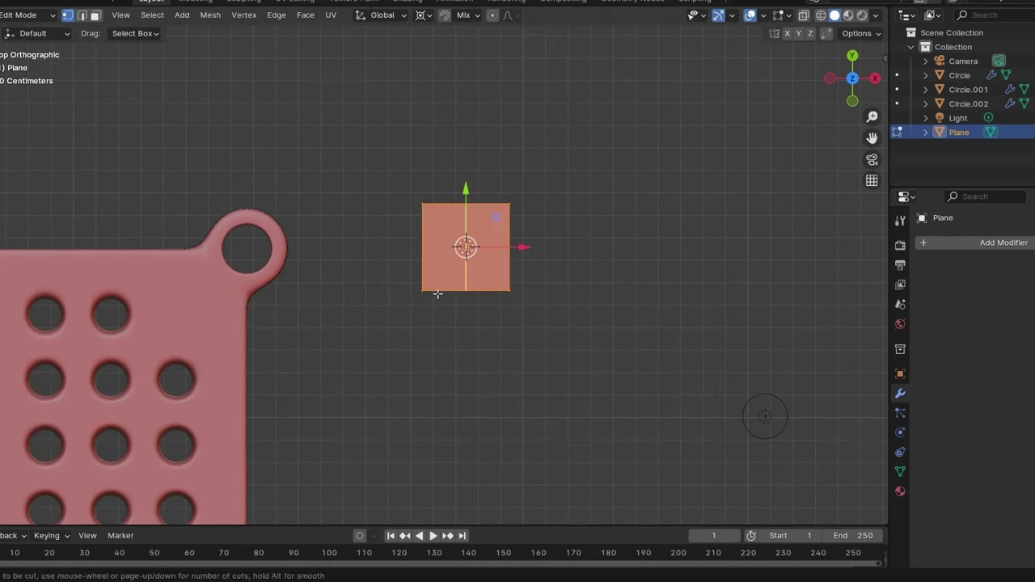
click(437, 293)
scroll(522, 293, up, 2)
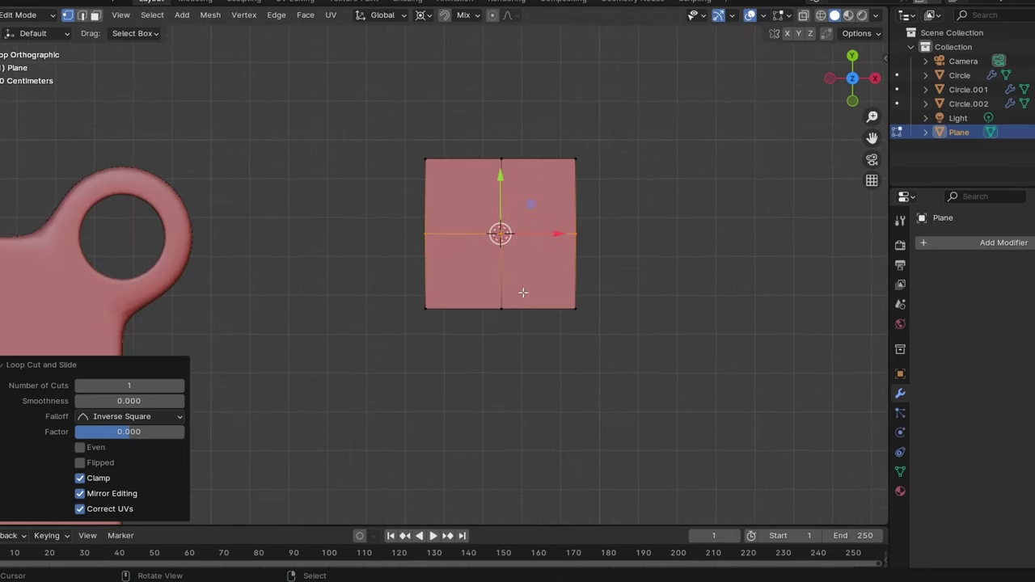
key(2)
middle_drag(522, 293, 510, 300)
scroll(510, 299, down, 2)
key(e)
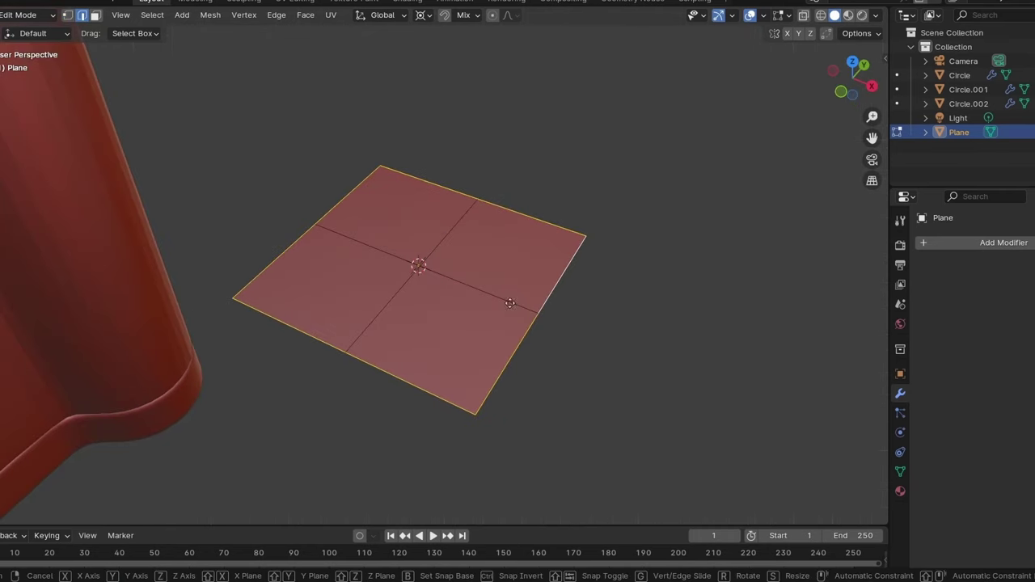
key(z)
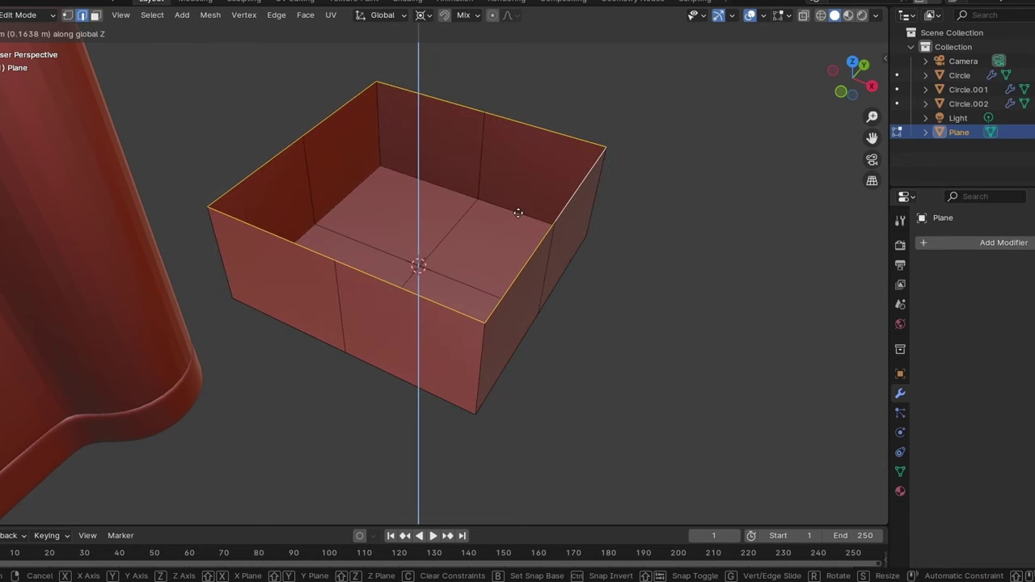
click(518, 216)
Scale the top edges slightly and snap the 3D cursor to the selected rim.
key(shift+s)
click(517, 307)
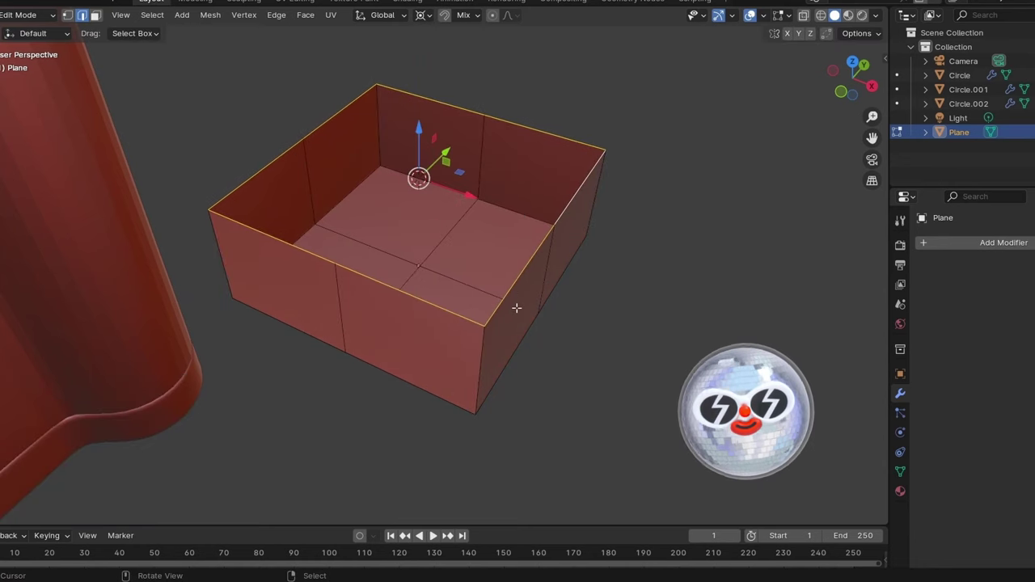
key(s)
click(519, 300)
key(shift+s)
click(522, 367)
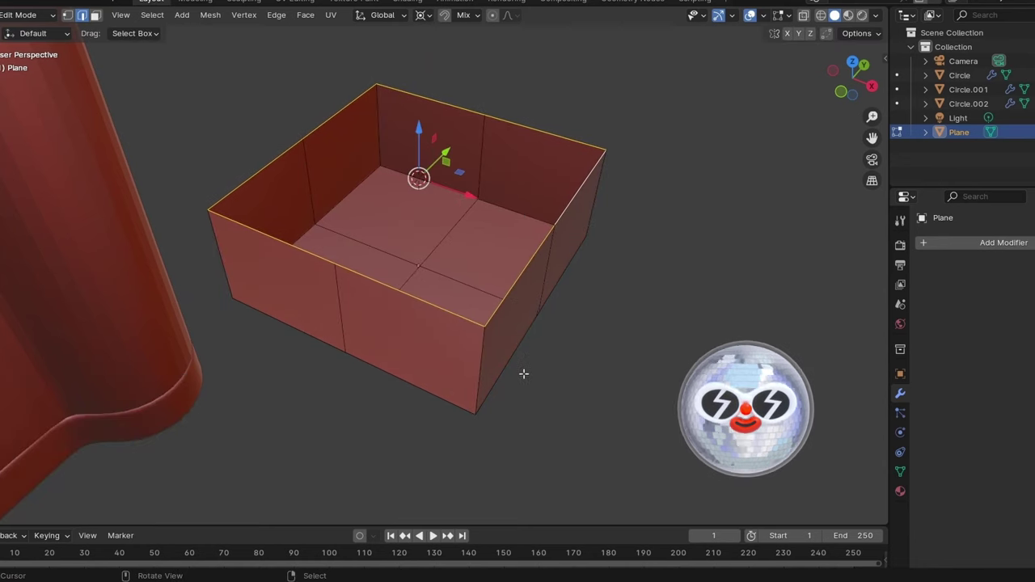
Flare the tray's top rim outward to 1.218 around the cursor.
key(s)
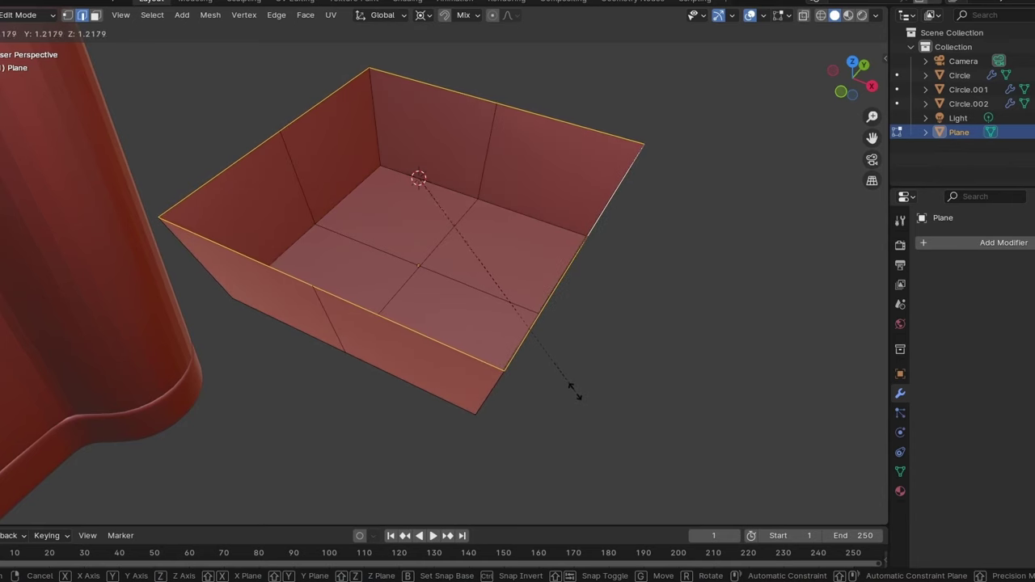
click(572, 388)
mouse_move(573, 388)
middle_down()
mouse_move(564, 372)
mouse_move(593, 347)
mouse_move(607, 364)
middle_up()
Isolate the tray and bevel its vertical corner edges.
key(KP_Divide)
key(ctrl+b)
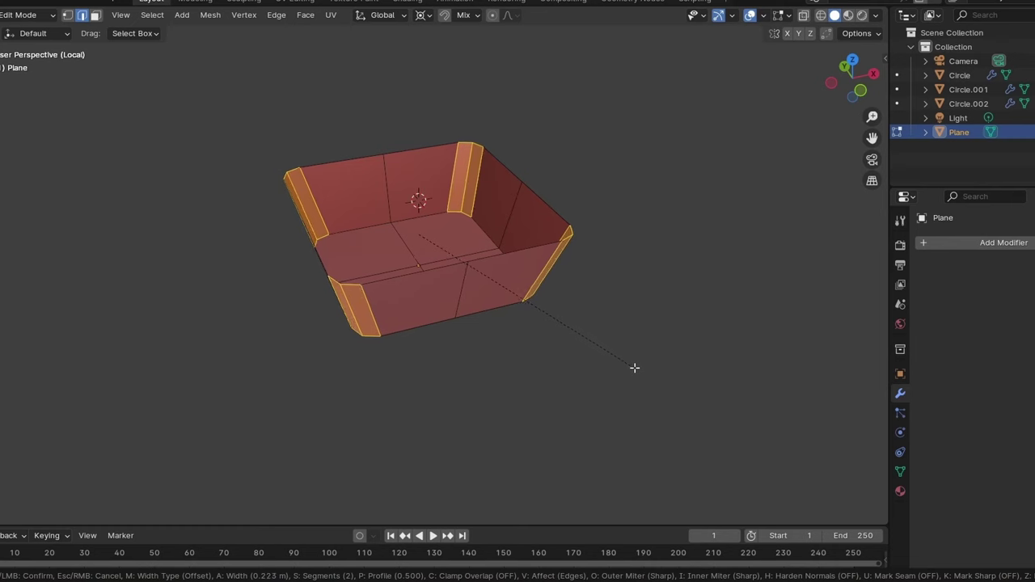
click(639, 368)
click(633, 364)
mouse_move(542, 282)
middle_down()
mouse_move(527, 264)
mouse_move(507, 279)
middle_up()
Snap the cursor to the top rim loop and scale it outward to 1.126 into a lip.
alt+click(506, 285)
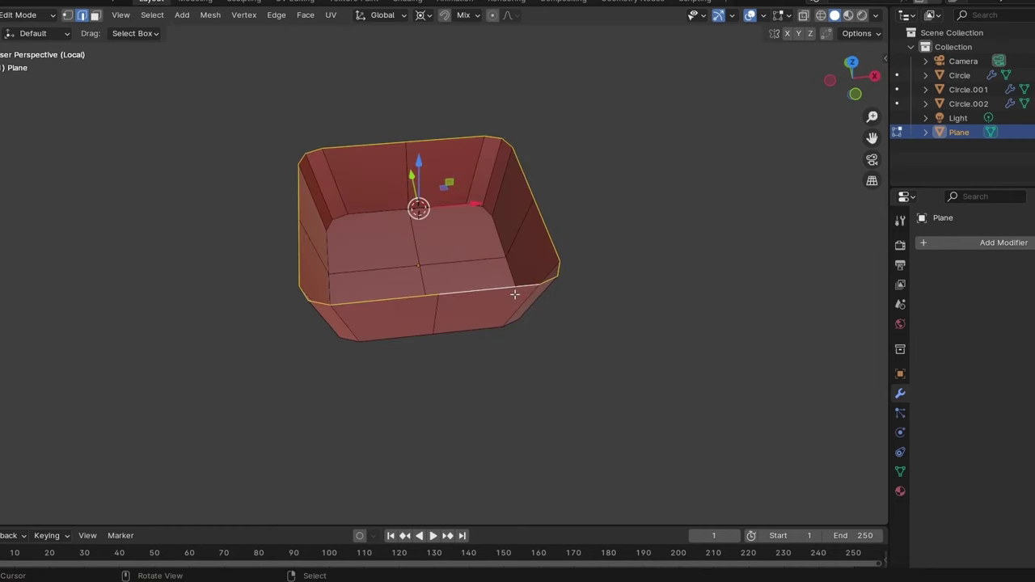
key(shift+s)
click(514, 355)
key(s)
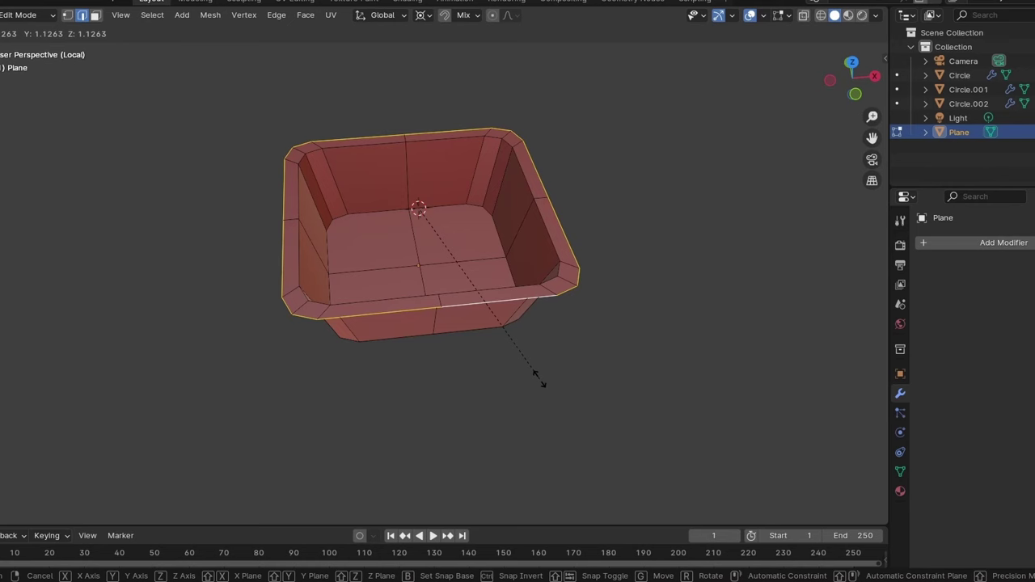
click(539, 380)
middle_drag(538, 377, 565, 341)
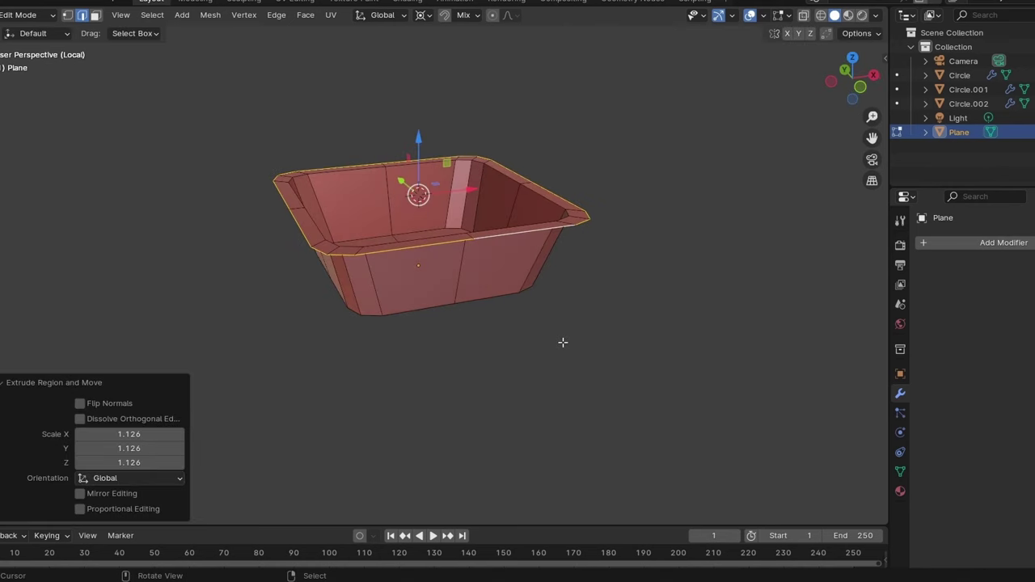
key(KP_7)
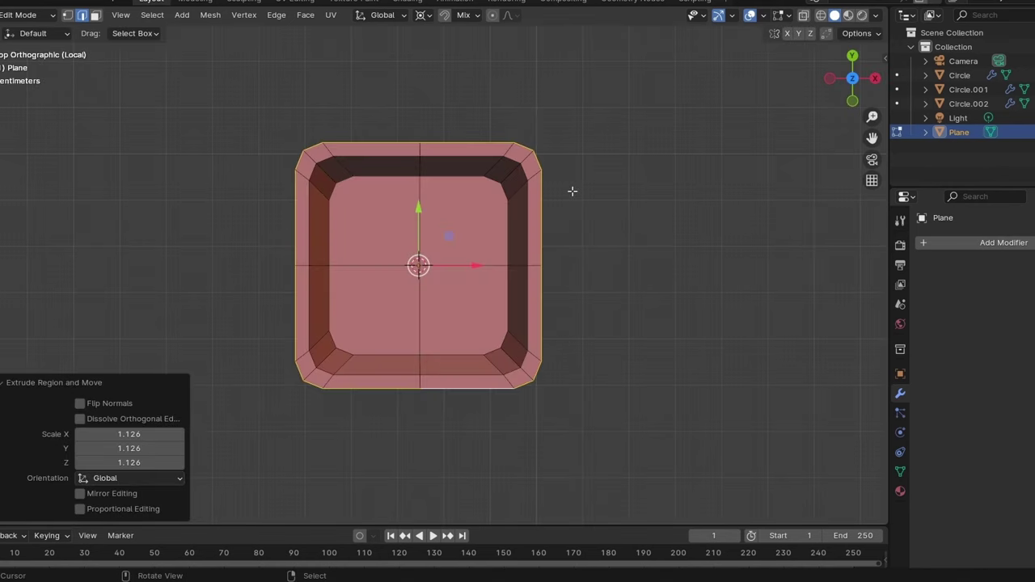
Make the outer rim a LoopTools circle and scale it up to 1.0812.
key(ctrl+e)
mouse_move(525, 101)
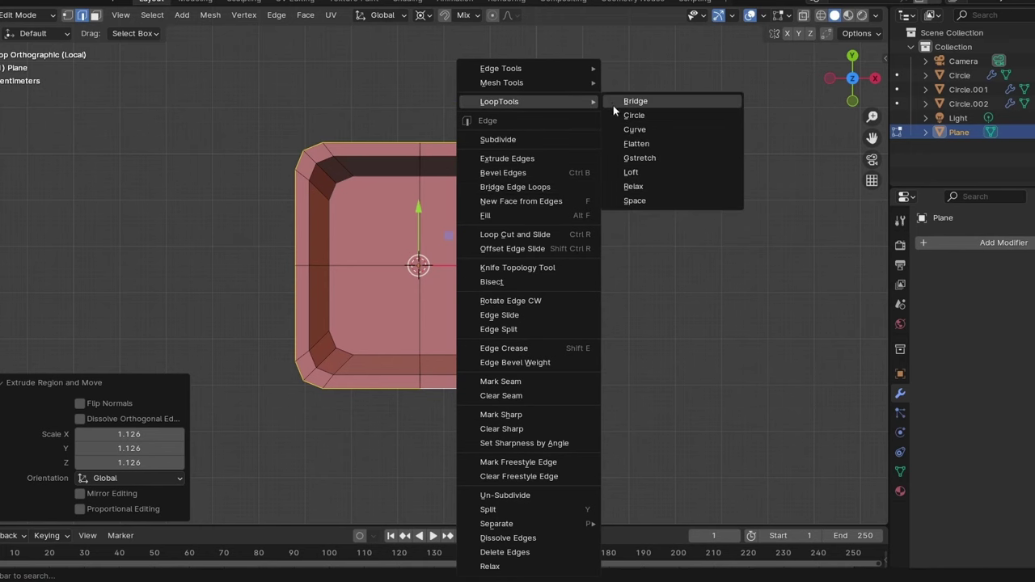
click(624, 118)
key(shift+s)
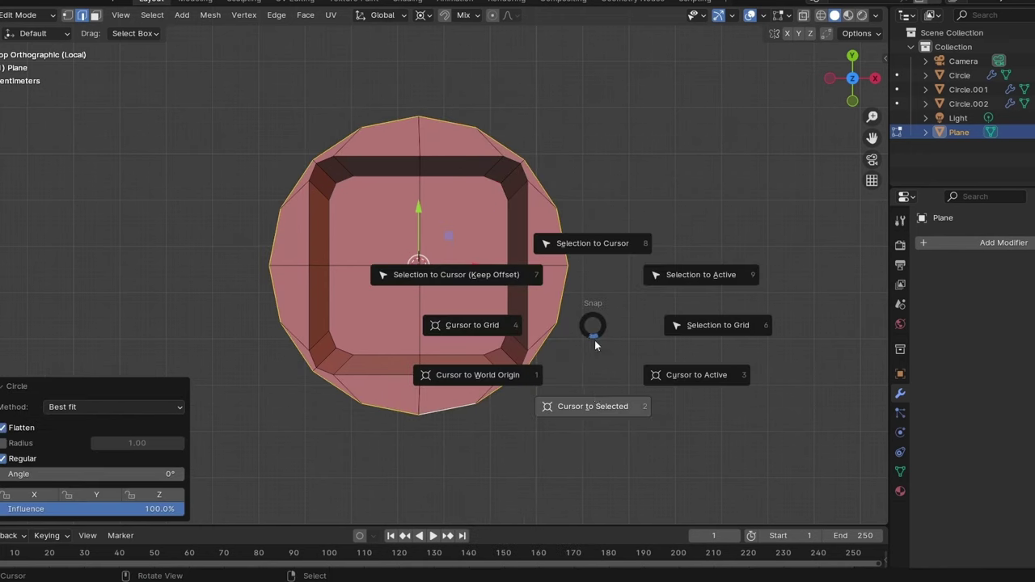
click(596, 399)
key(s)
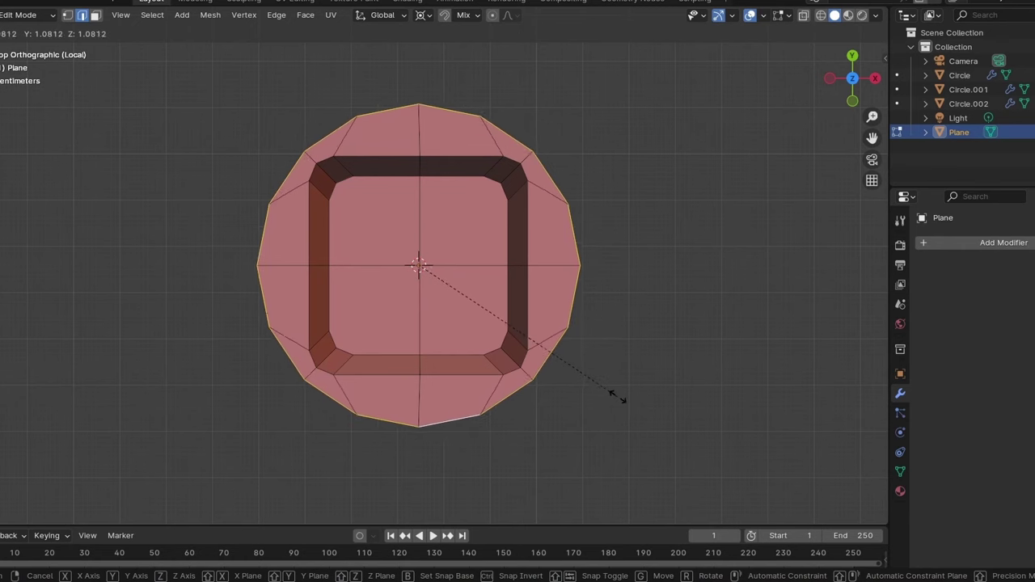
click(623, 397)
Scale the inner opening loop outward, then select a loop on the inner rim.
alt+click(441, 159)
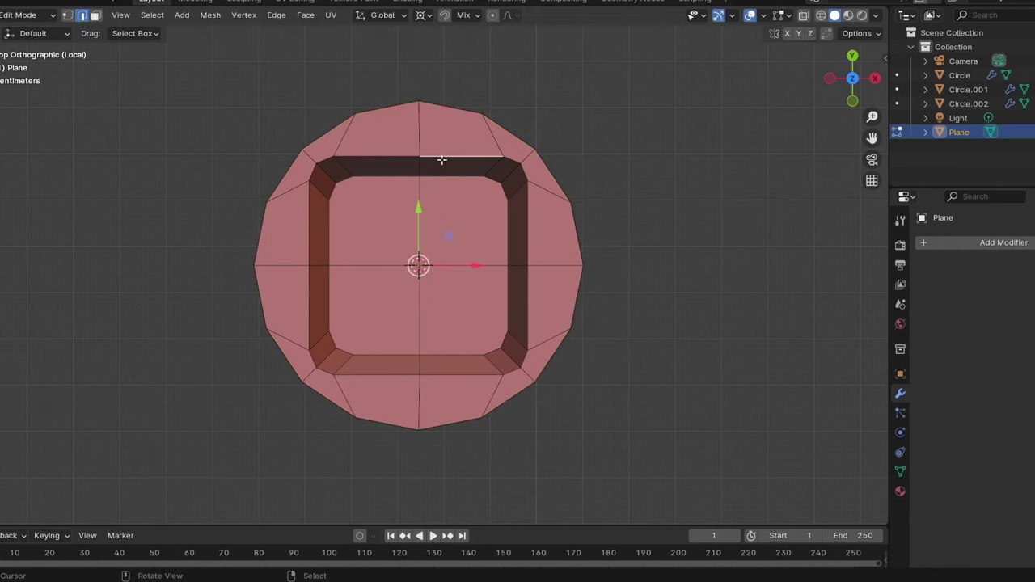
key(s)
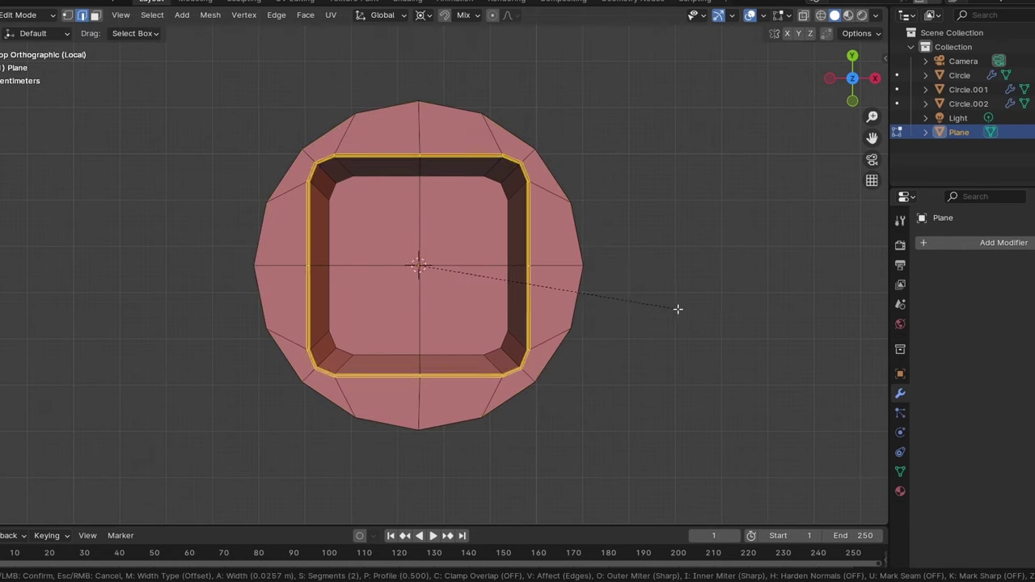
click(678, 308)
middle_drag(678, 308, 692, 256)
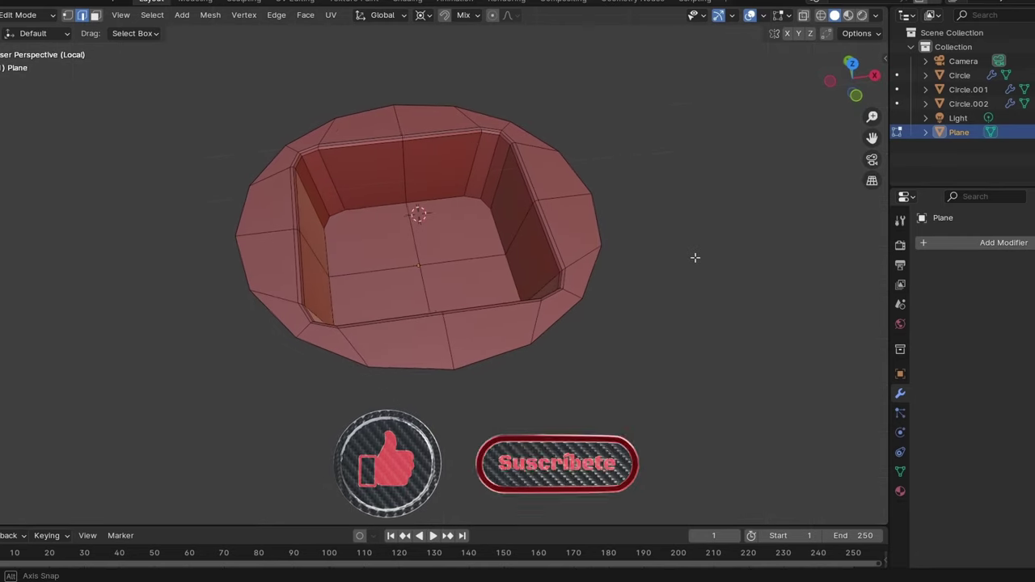
alt+click(448, 194)
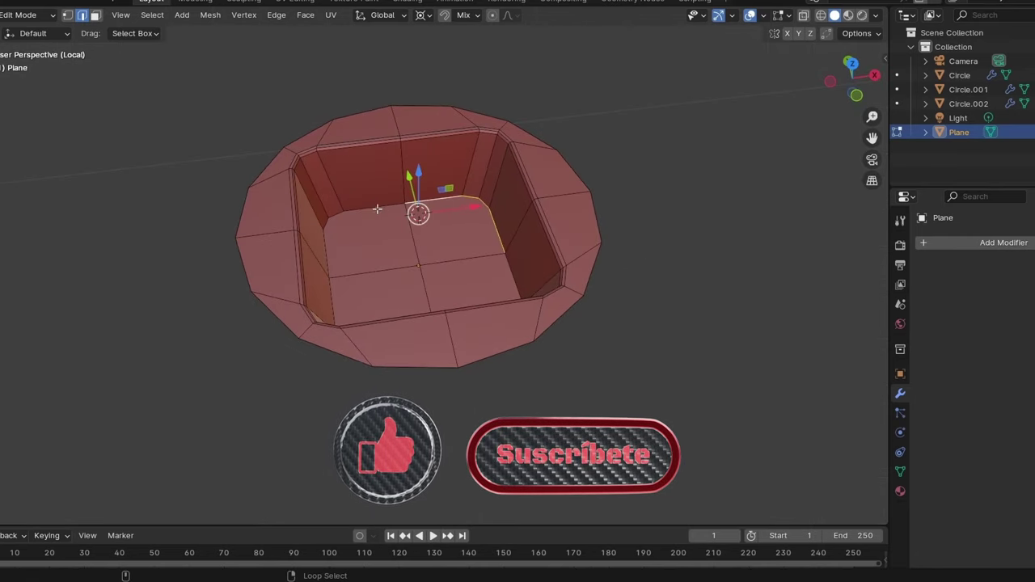
Select the four floor faces and inset them by 0.08775 m.
alt+click(397, 282)
mouse_move(347, 299)
alt+middle_down()
mouse_move(487, 349)
mouse_move(499, 232)
alt+middle_up()
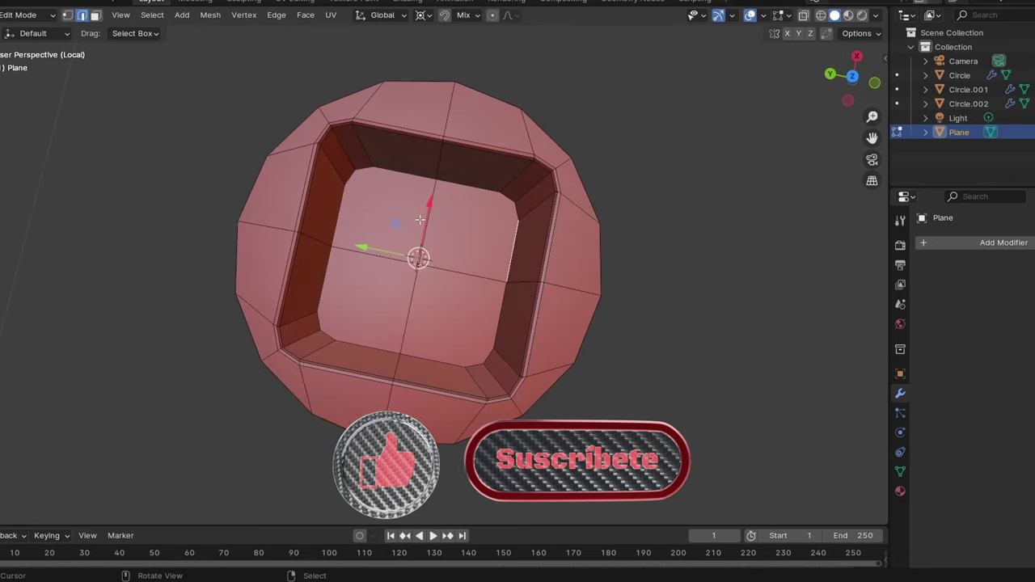
key(3)
click(460, 226)
shift+click(386, 220)
shift+click(364, 307)
shift+click(453, 316)
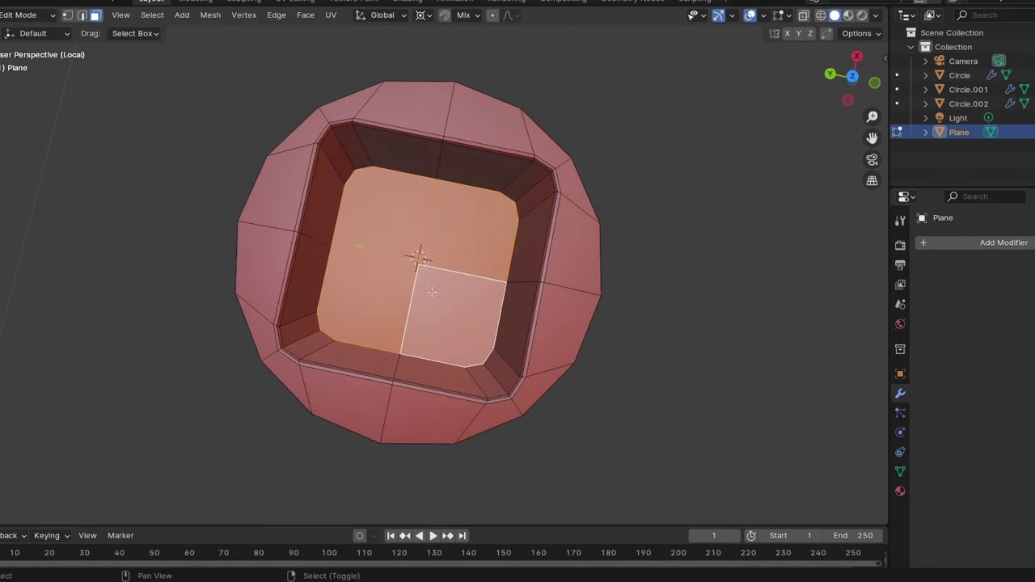
key(i)
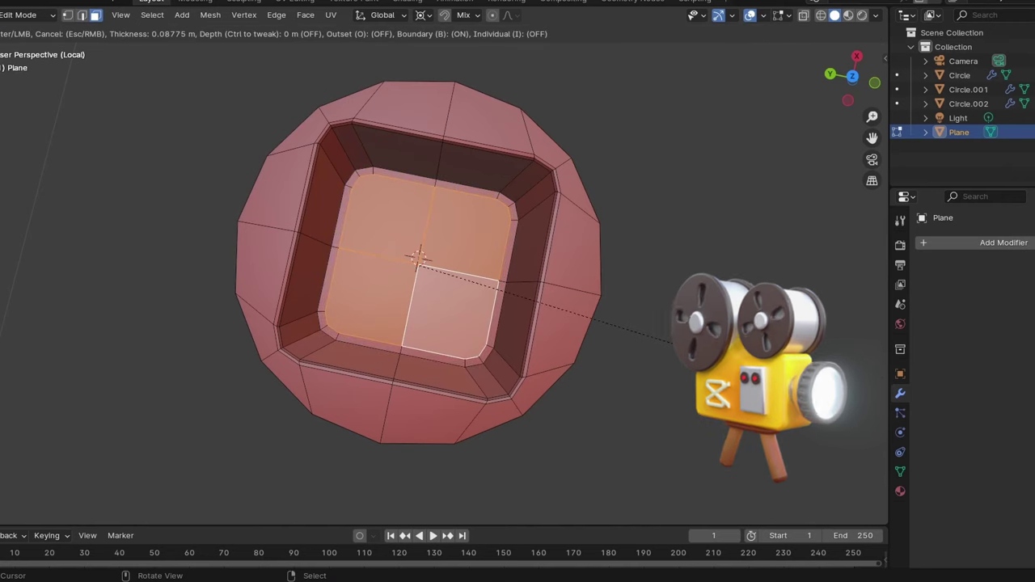
click(640, 358)
Merge overlapping vertices by distance and merge a floor corner's vertices at center.
click(68, 16)
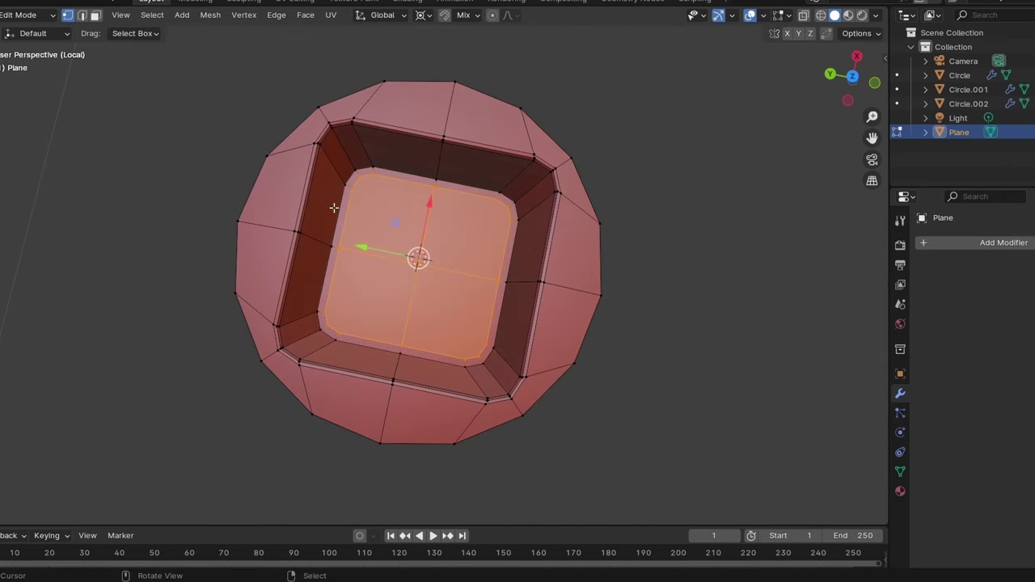
click(353, 192)
key(m)
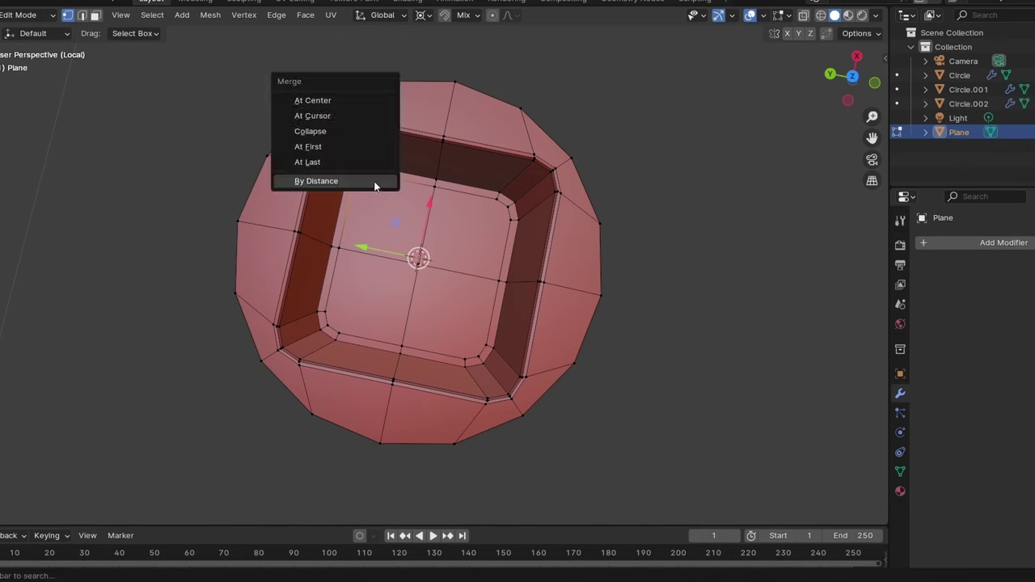
click(377, 180)
shift+click(501, 204)
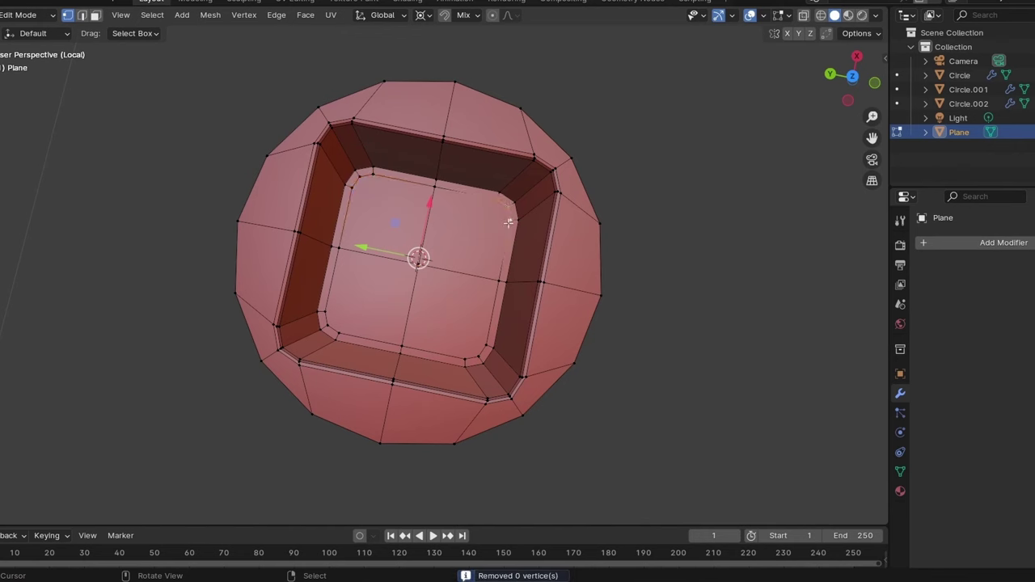
key(m)
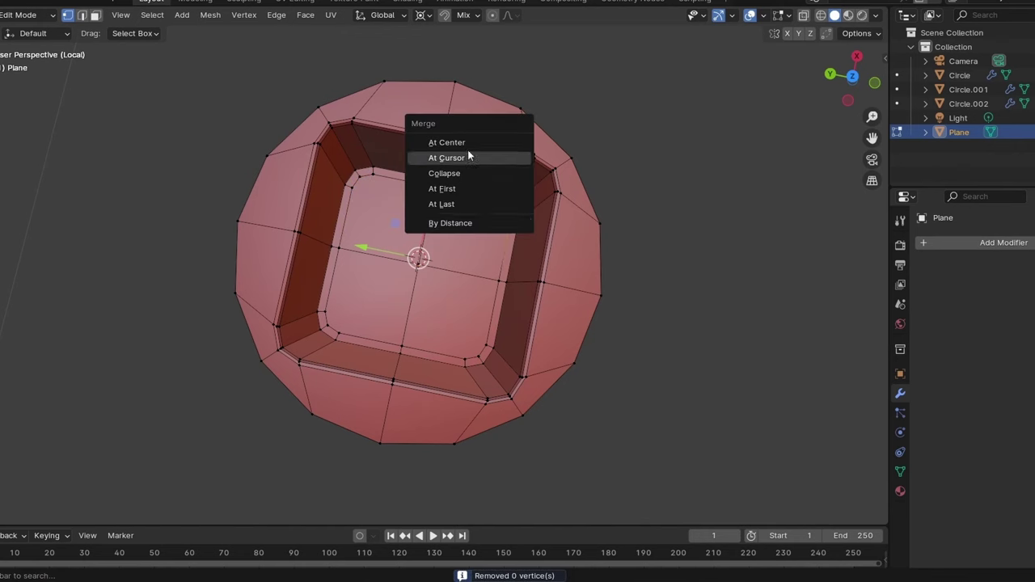
click(466, 142)
click(356, 191)
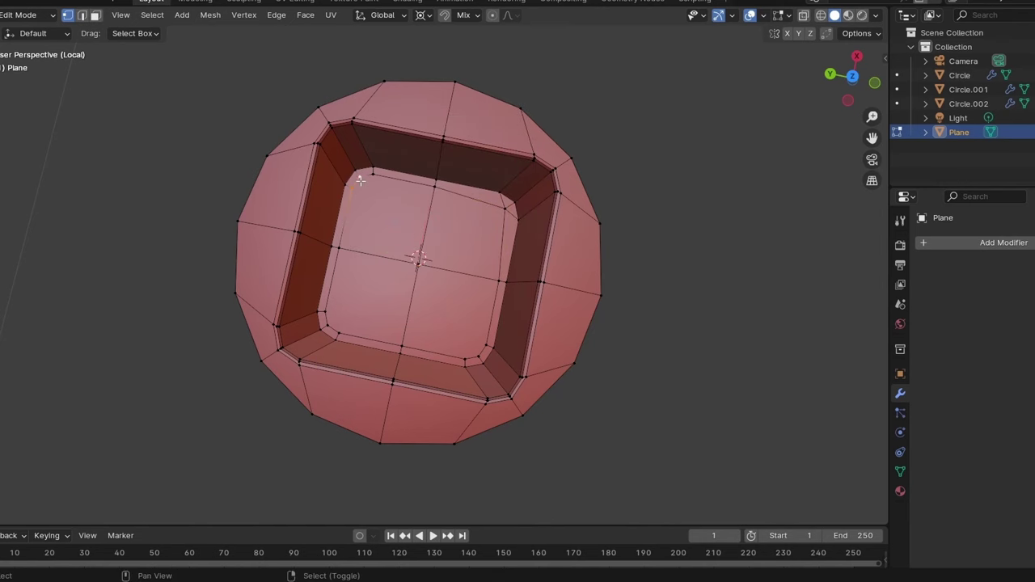
Extrude the top rim loop up along Z and widen it to 1.295 around the cursor.
key(m)
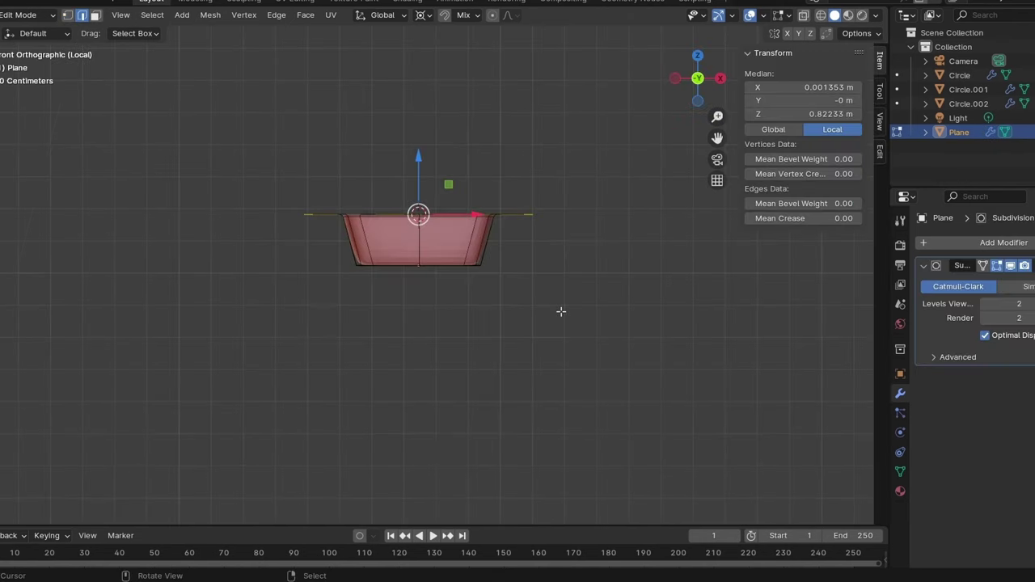
key(g)
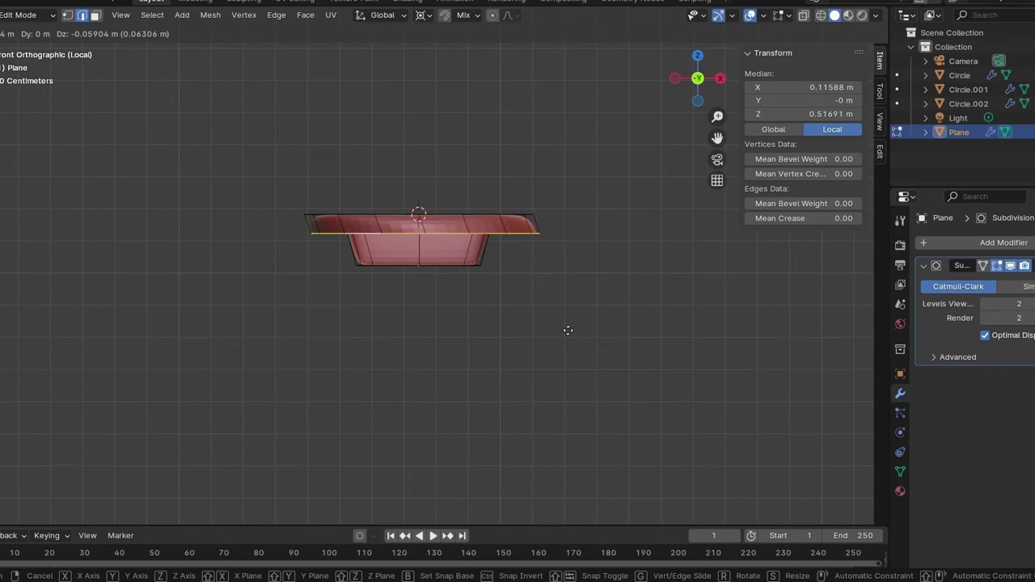
key(z)
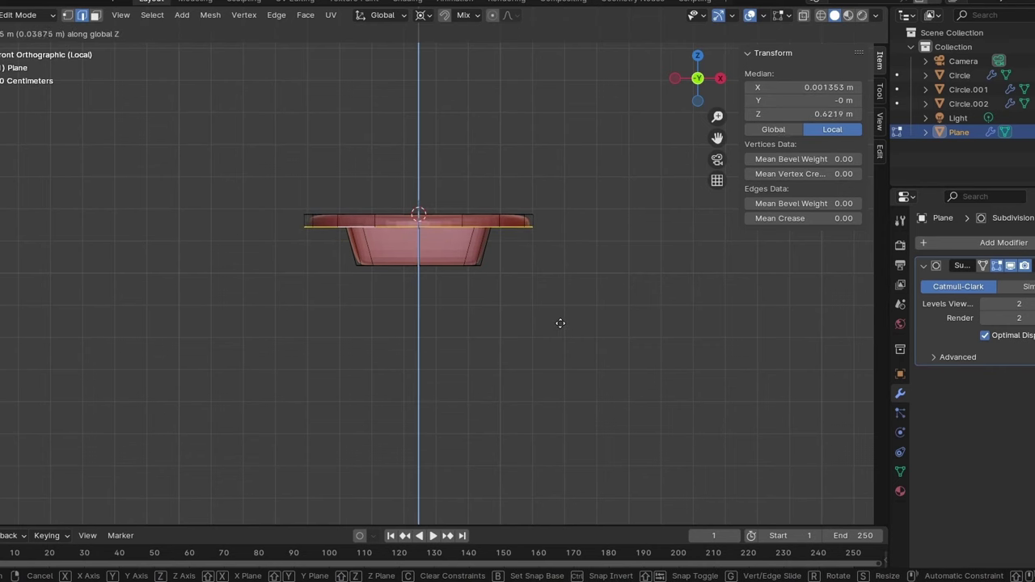
click(568, 325)
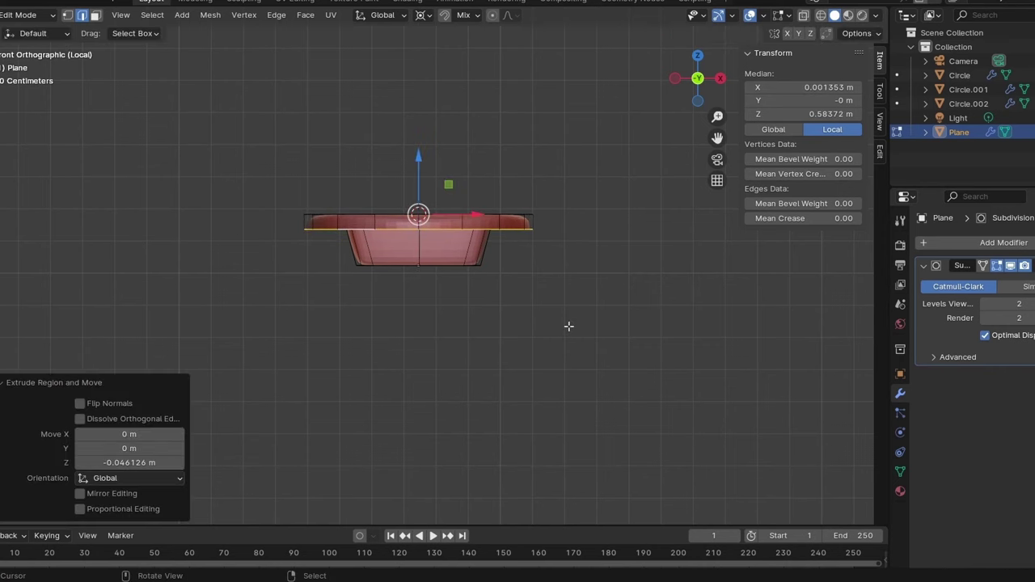
key(shift+s)
click(565, 392)
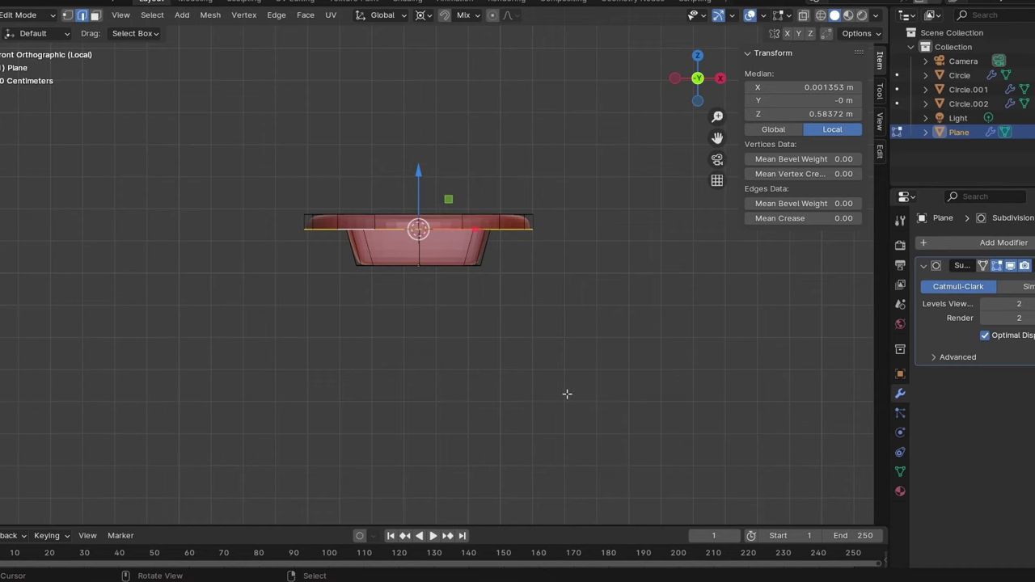
key(s)
click(644, 403)
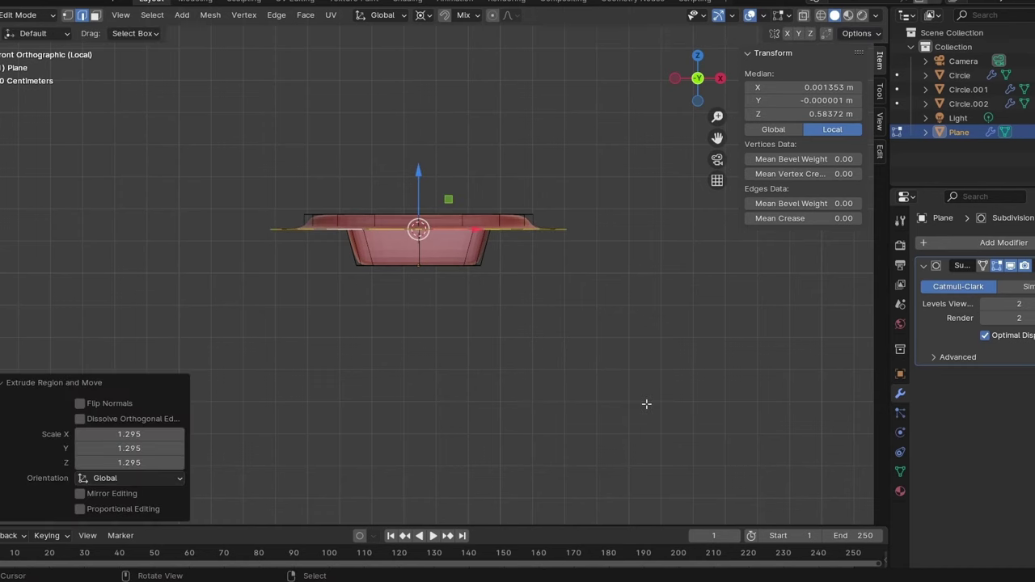
Lower the outer rim loop along Z so the lip flares downward.
key(g)
key(z)
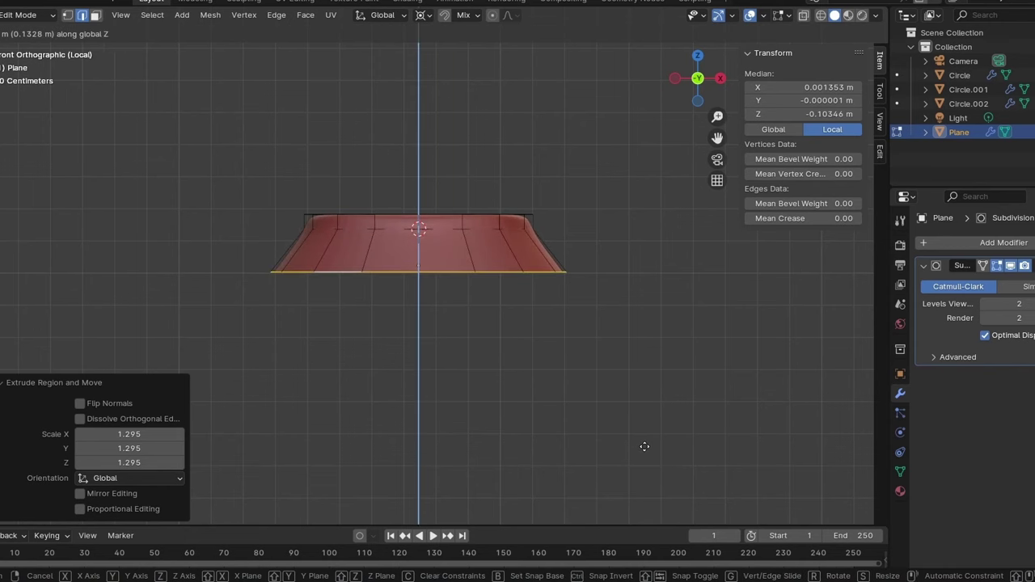
click(645, 446)
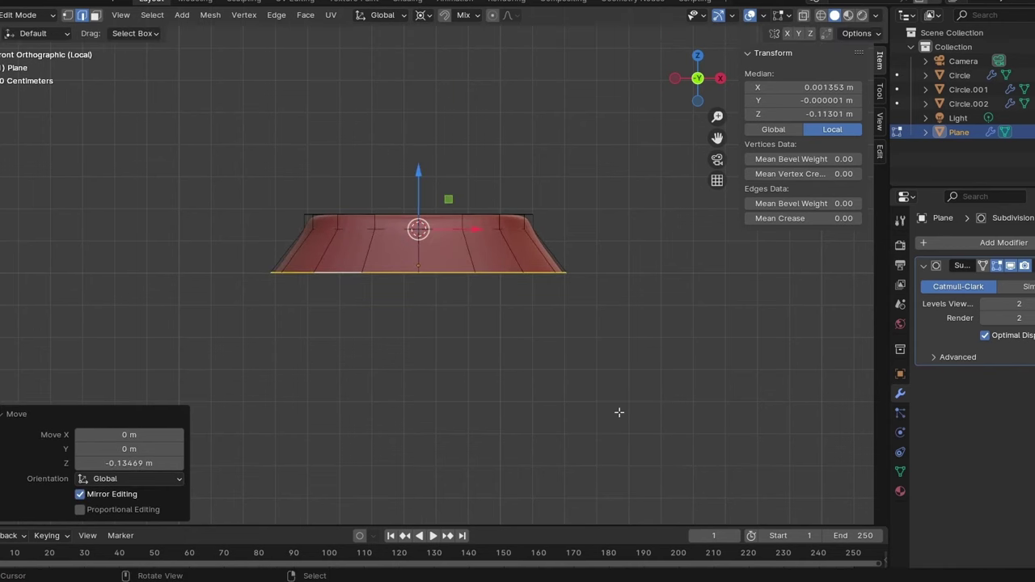
key(g)
key(z)
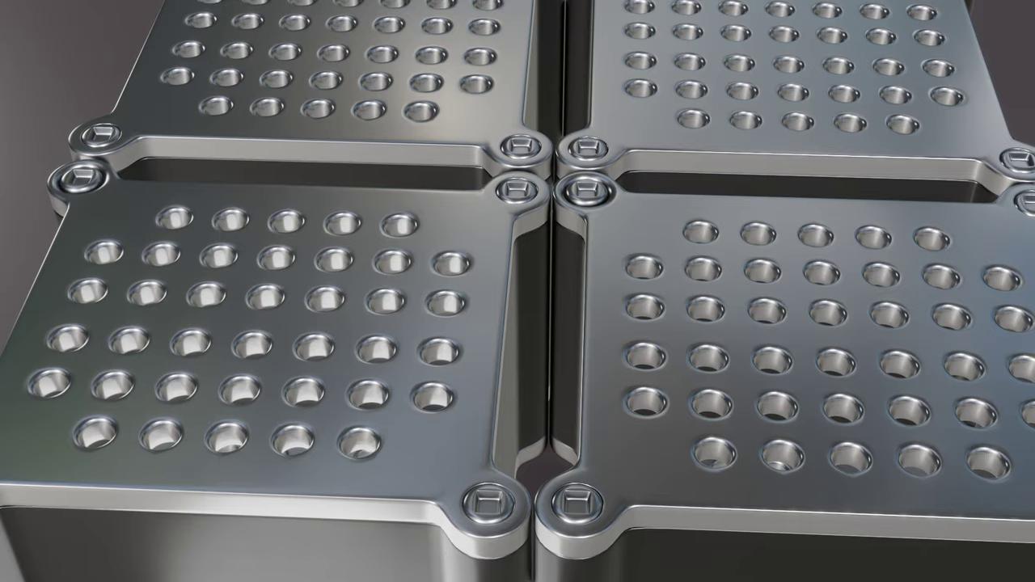